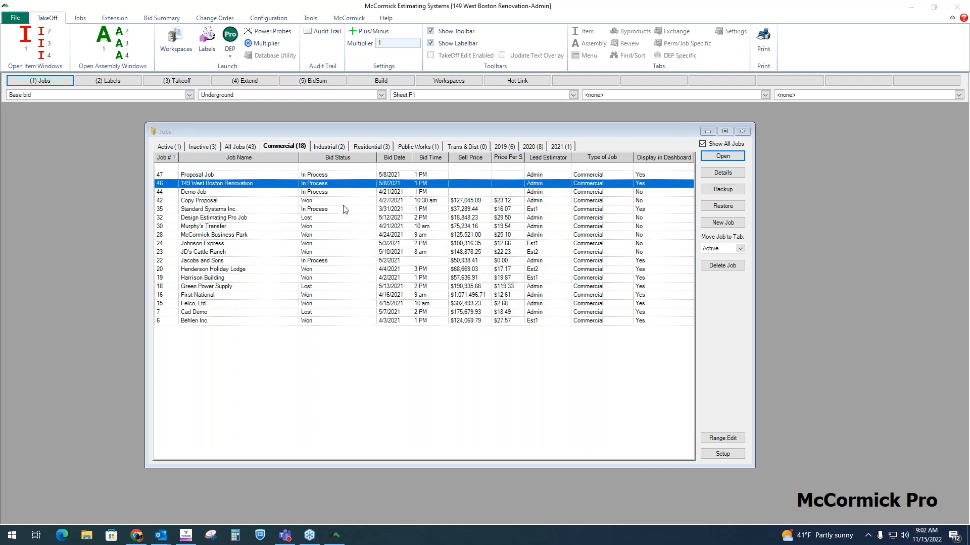
- Browse the commercial jobs and sort the list by job name
click(230, 207)
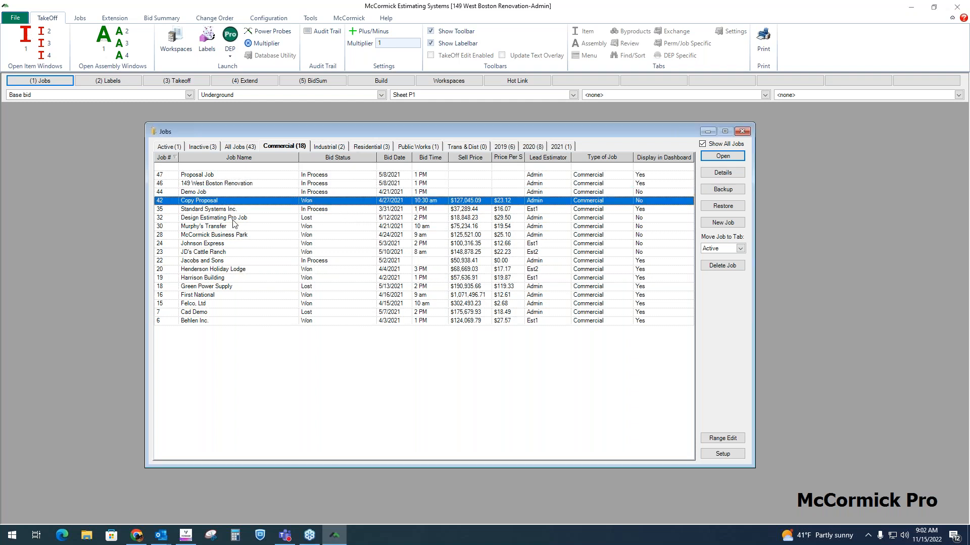
click(236, 218)
click(241, 244)
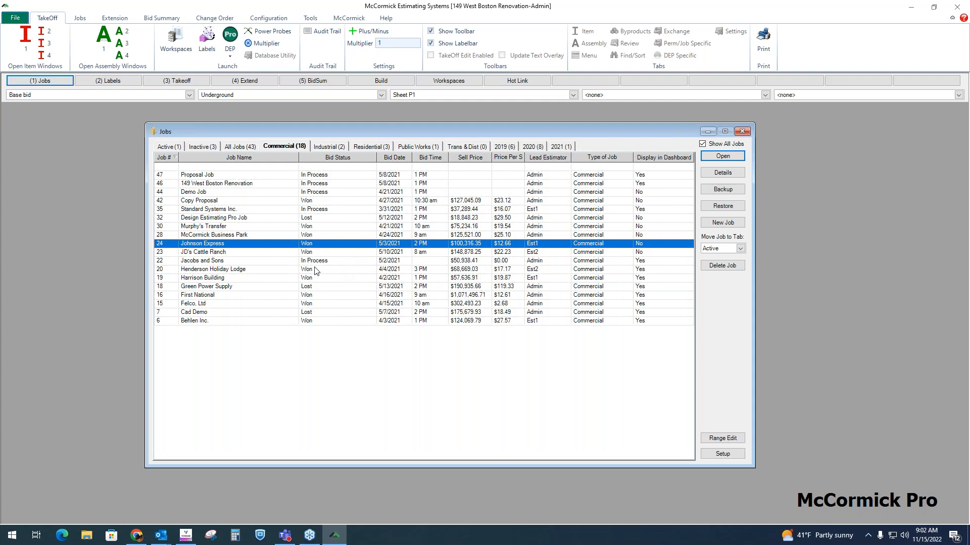
click(291, 271)
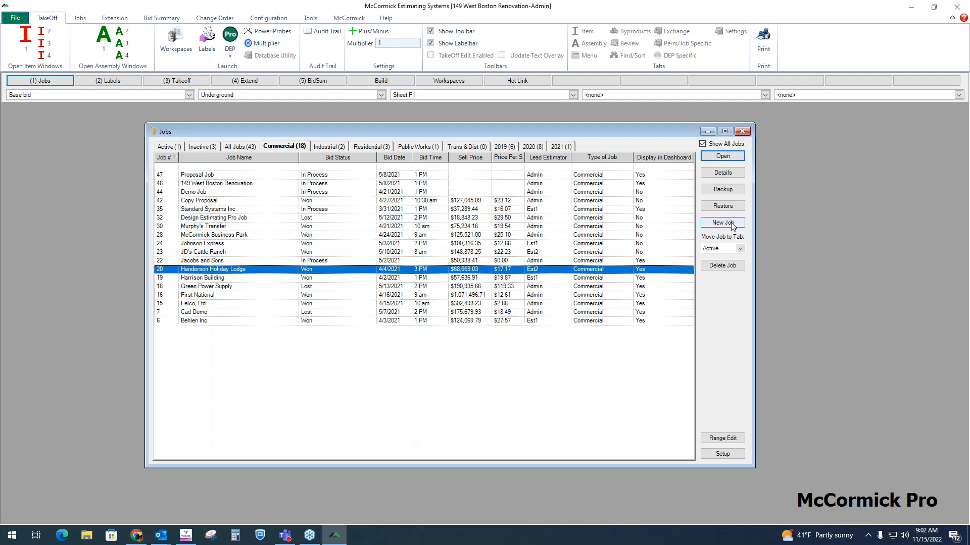
click(276, 156)
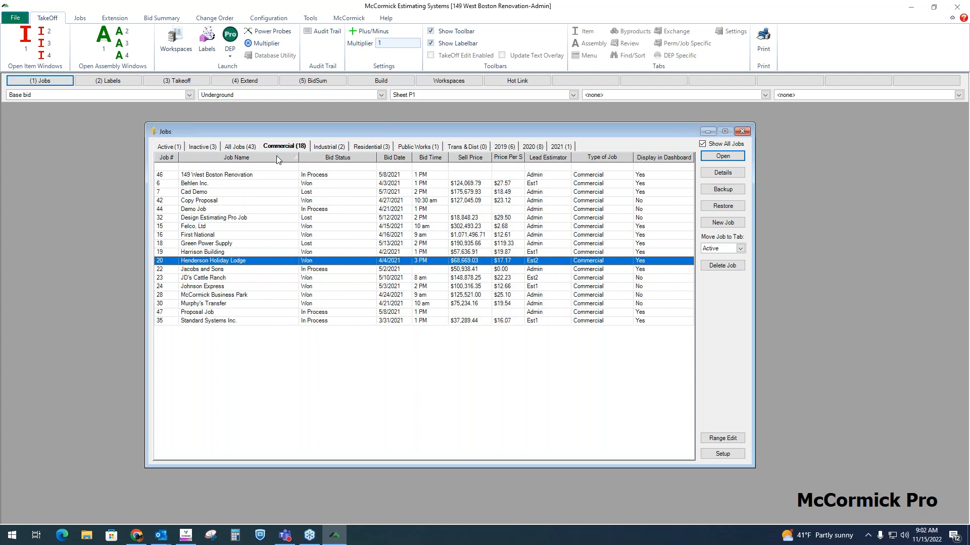
- Open the job information for 149 West Boston Renovation and review its details and notes
click(230, 176)
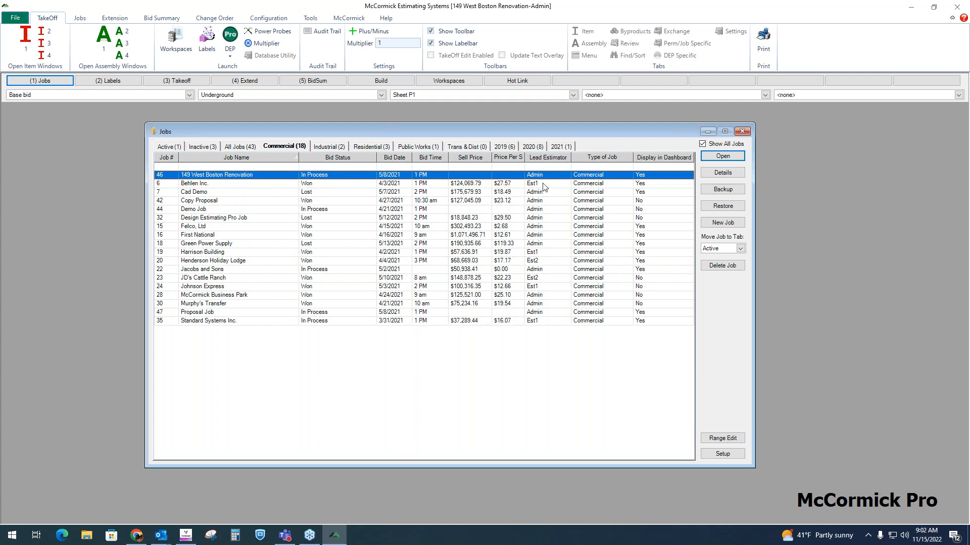
click(733, 175)
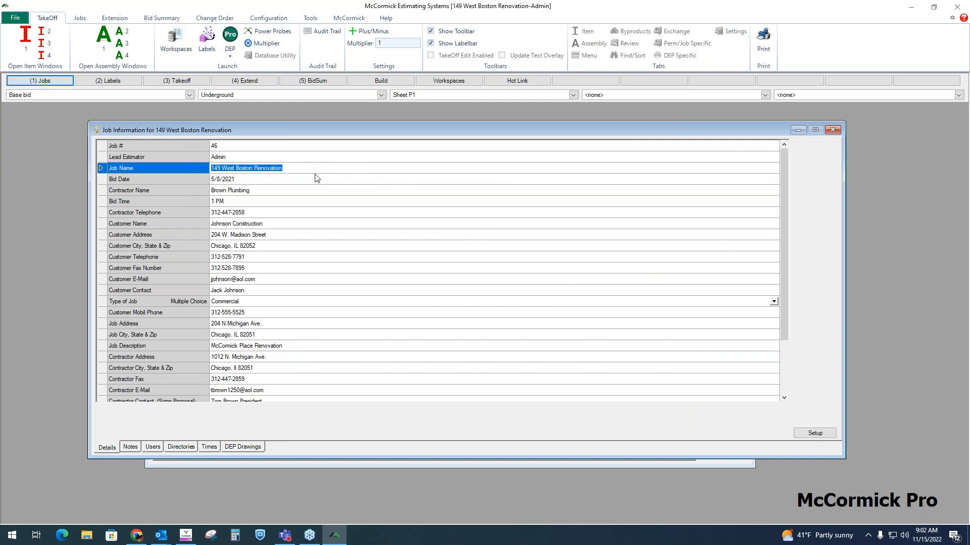
drag(288, 169, 210, 169)
drag(293, 170, 209, 169)
click(135, 449)
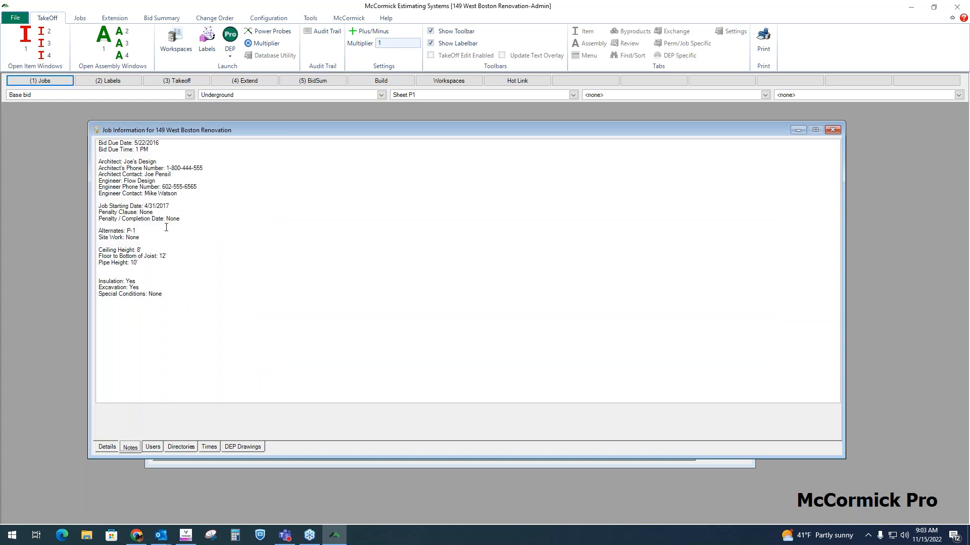
- Examine the job's DEP drawings in the Drawings, Blank Drawings, and Notes and Google folders
click(245, 448)
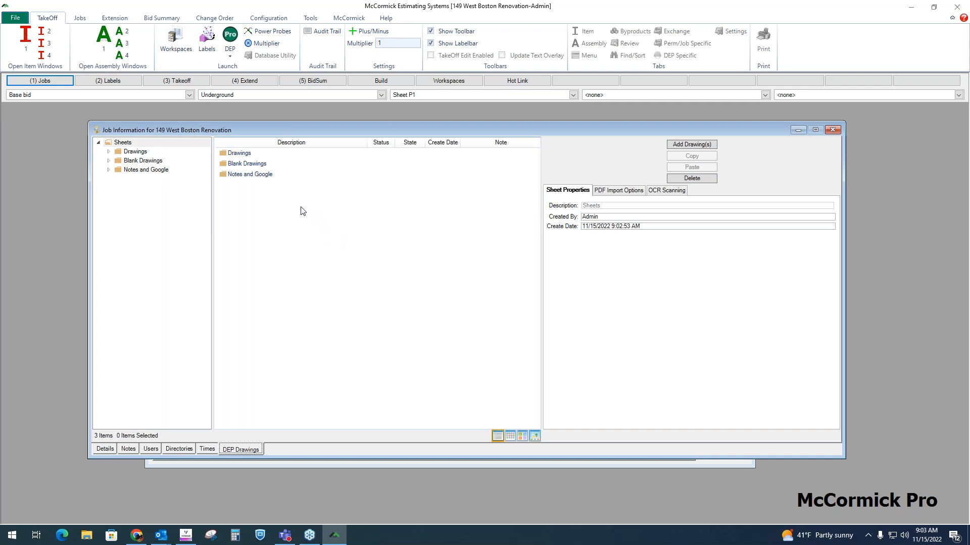
click(130, 152)
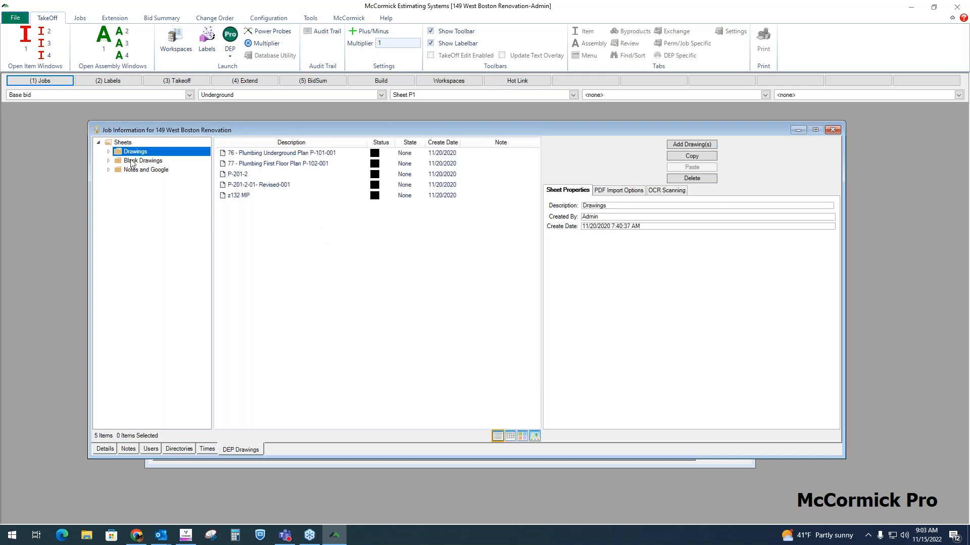
click(131, 161)
click(130, 171)
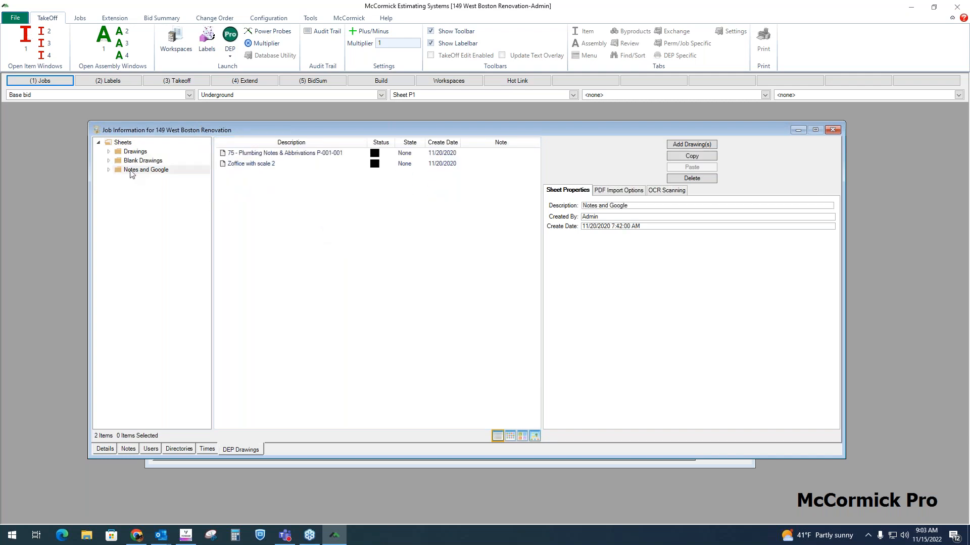
click(133, 161)
click(133, 153)
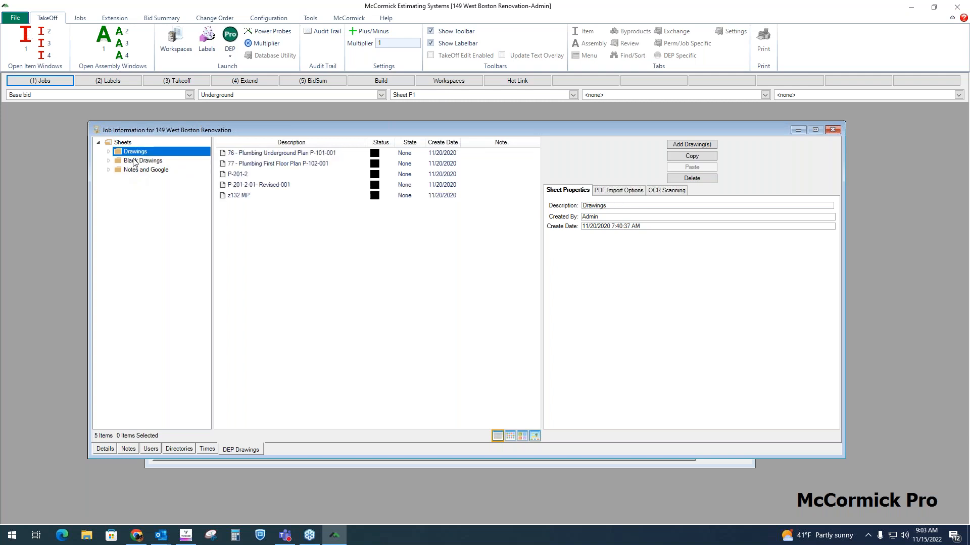
- Add a new folder under Sheets in the job's DEP drawings
click(123, 145)
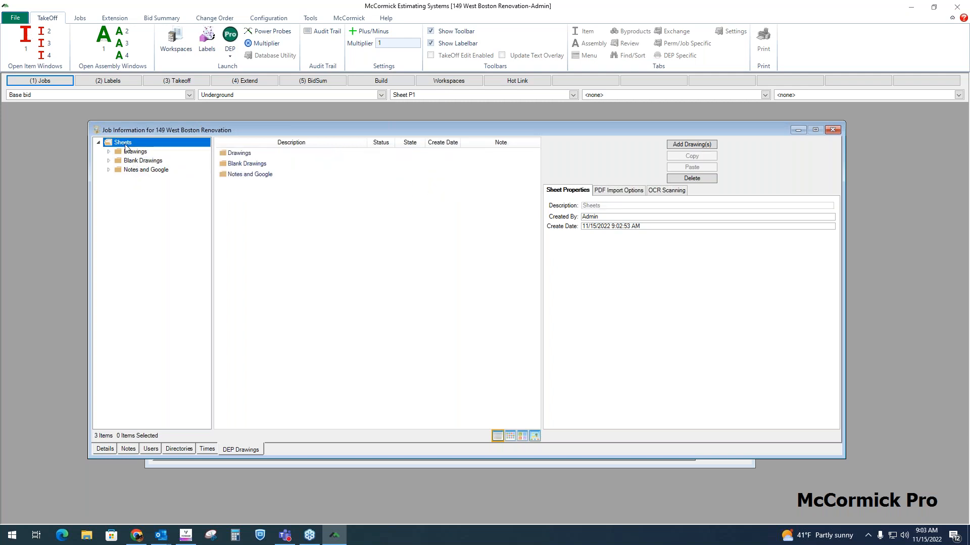
right_click(133, 144)
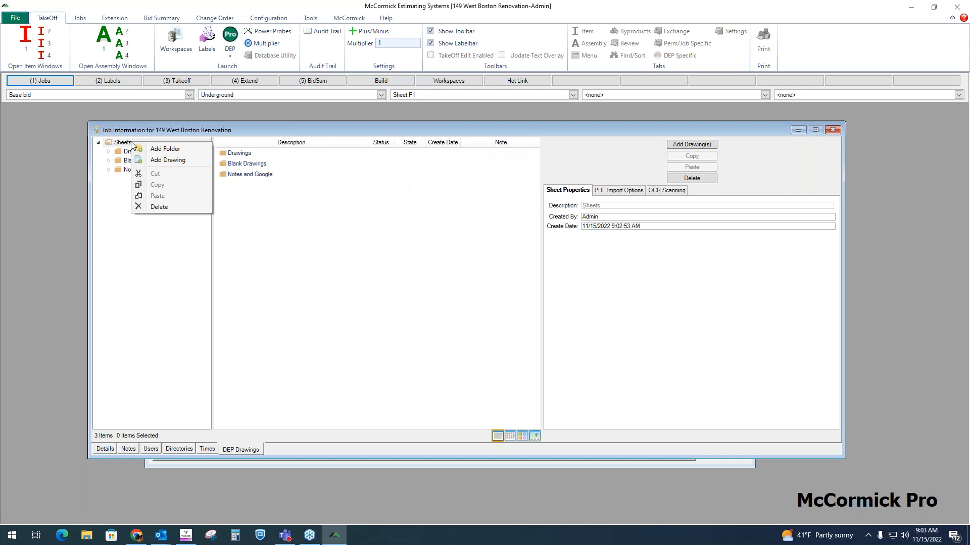
click(165, 149)
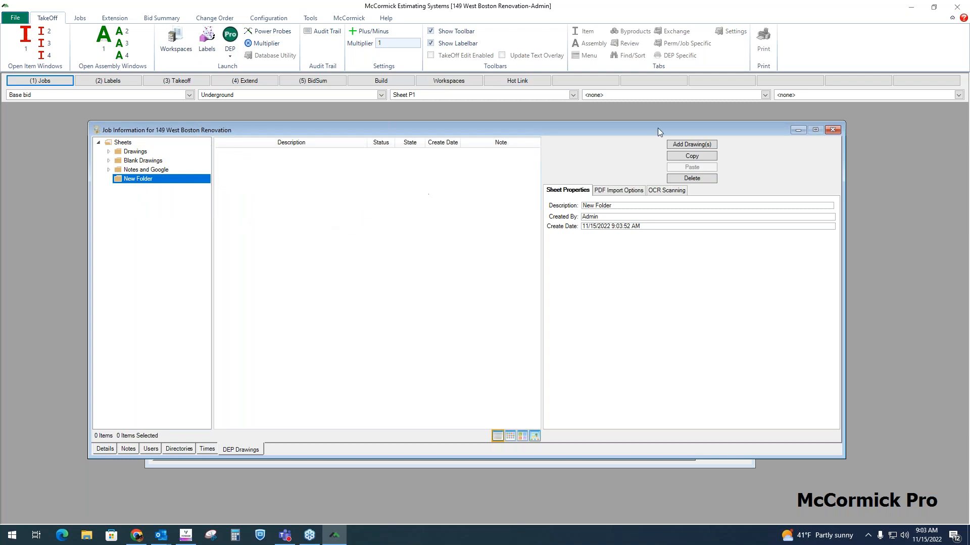
- Load all files from the desktop's Plumbing Drawings folder into the Drawing Importer for the new folder
click(684, 145)
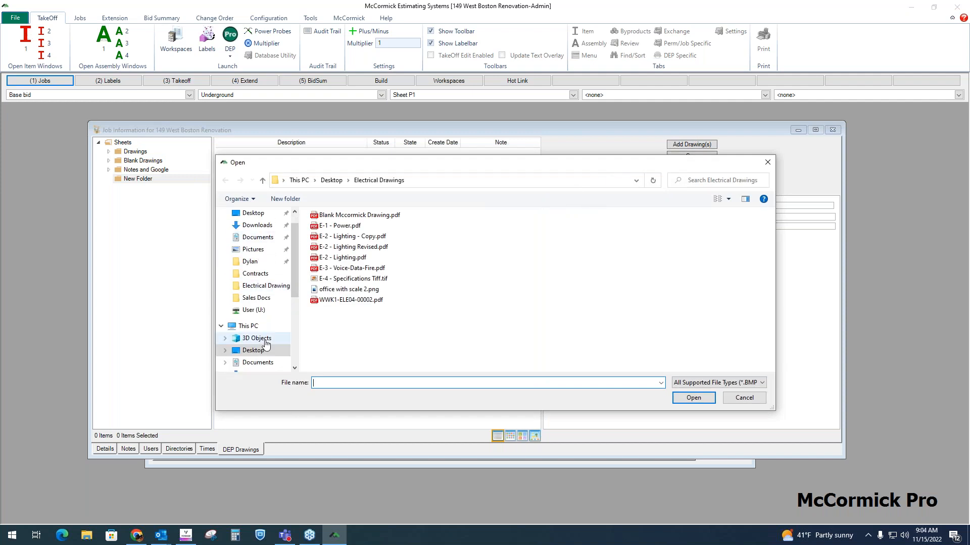
click(267, 351)
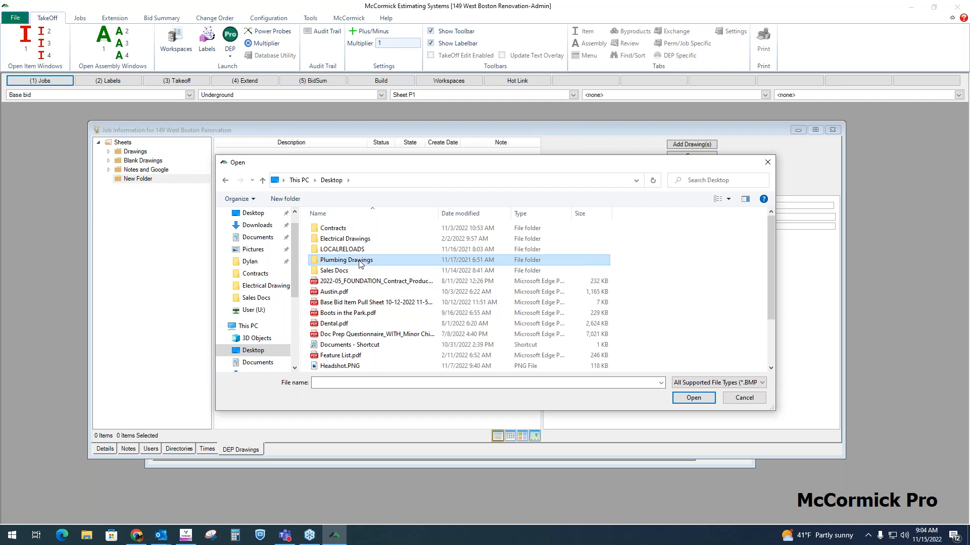
double_click(389, 263)
click(449, 265)
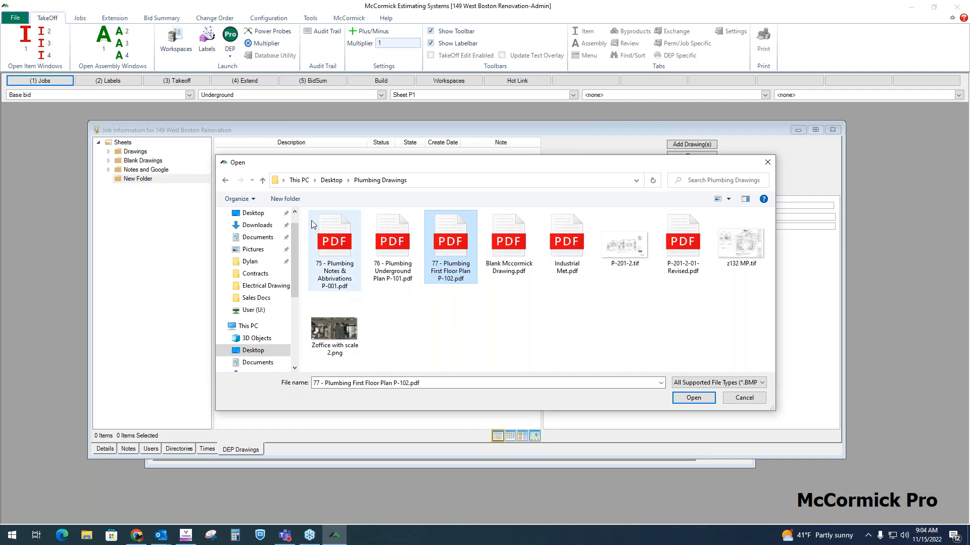
drag(302, 212, 747, 335)
click(701, 402)
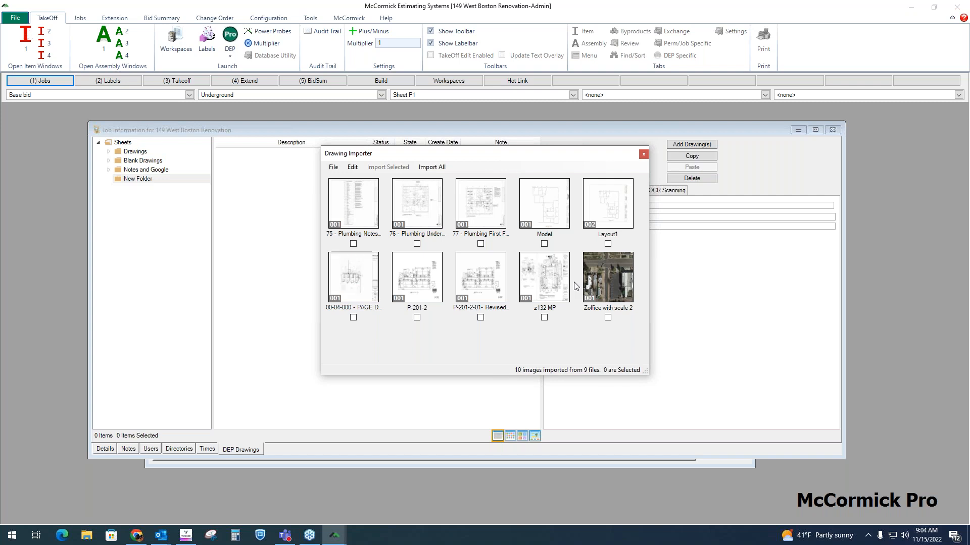
- Preview the plumbing underground plan, import all loaded drawings into the new folder, and close the job information
double_click(427, 205)
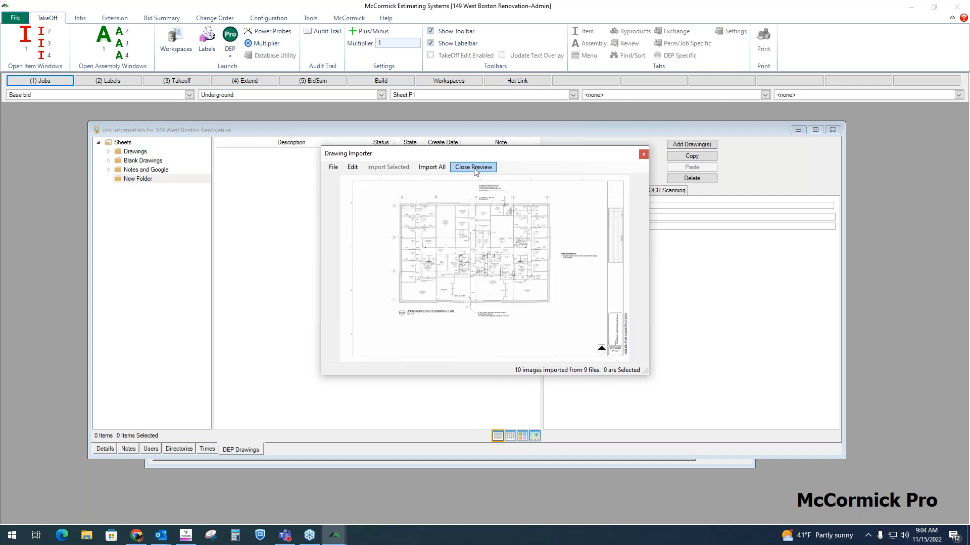
click(475, 170)
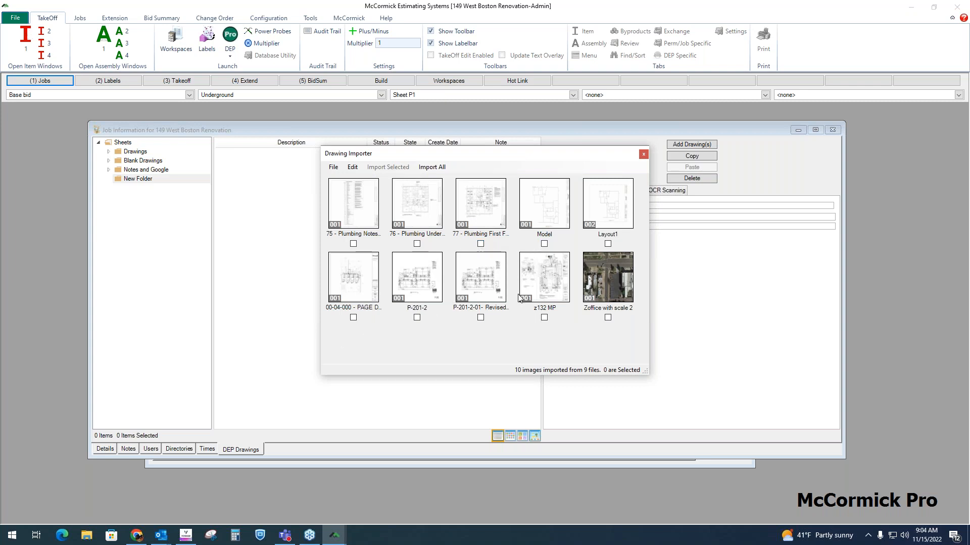
click(417, 317)
click(480, 317)
click(441, 169)
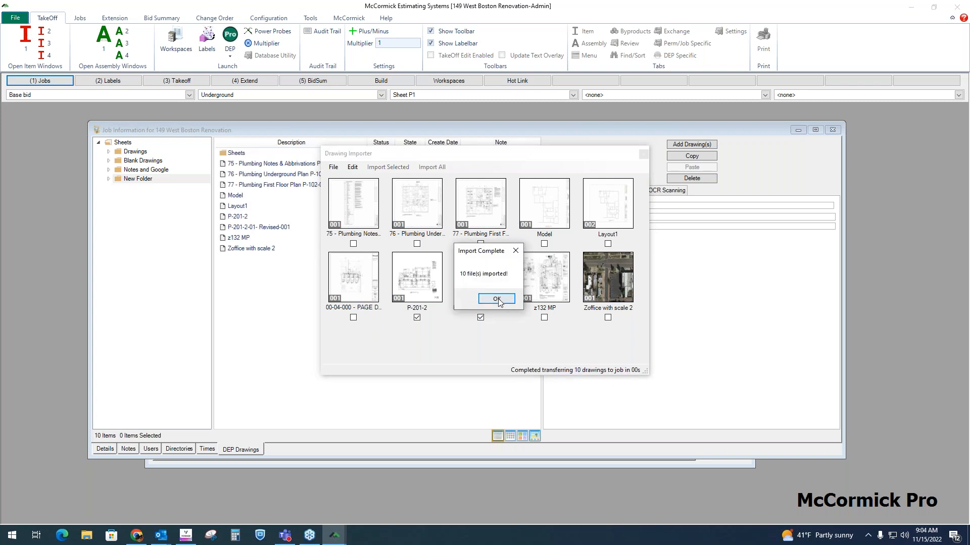
click(497, 299)
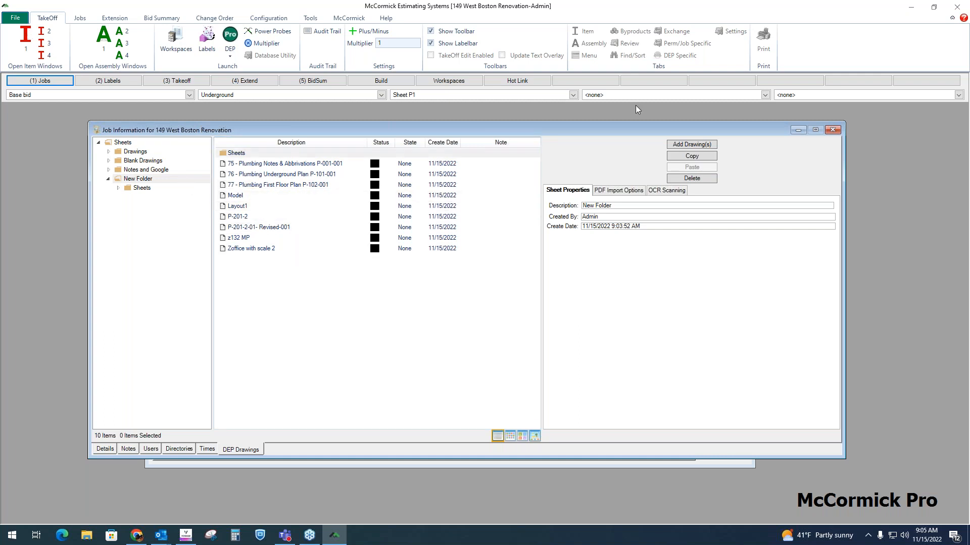
click(832, 132)
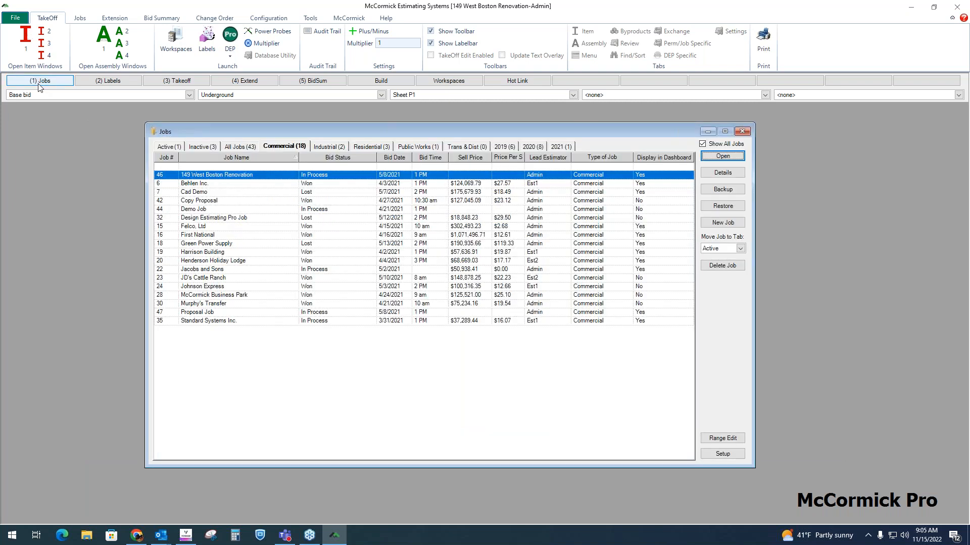
- Open the job's labels and review the Floors entries from Underground to Floor 3
click(100, 83)
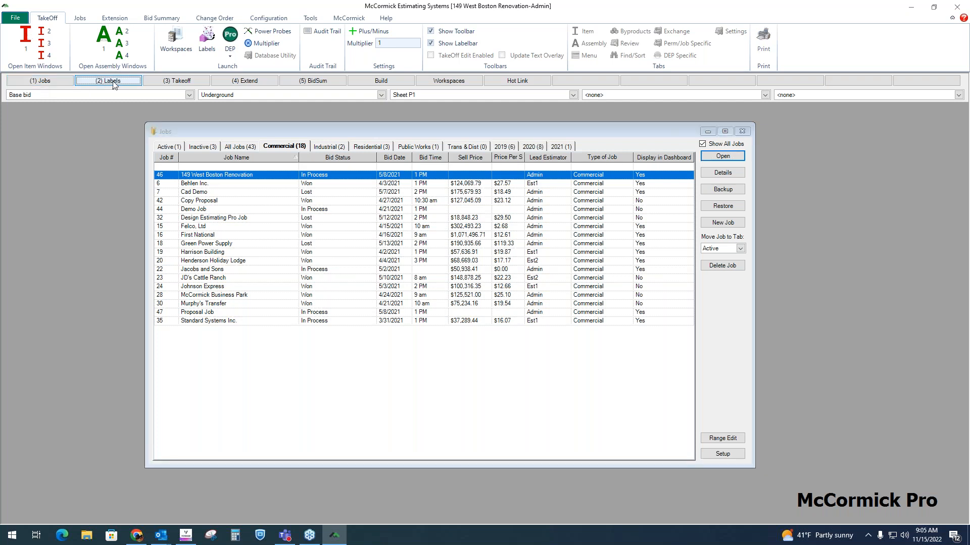
click(723, 170)
click(123, 84)
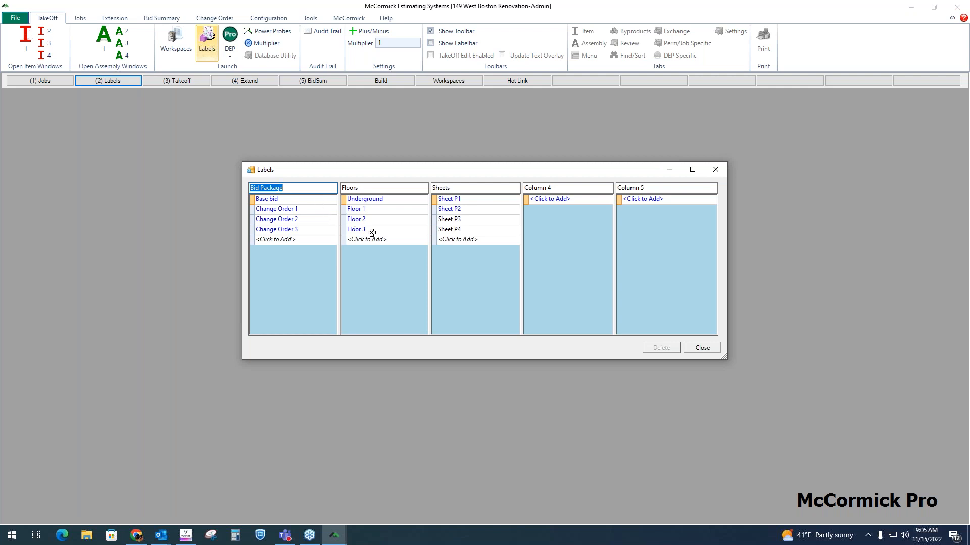
click(376, 200)
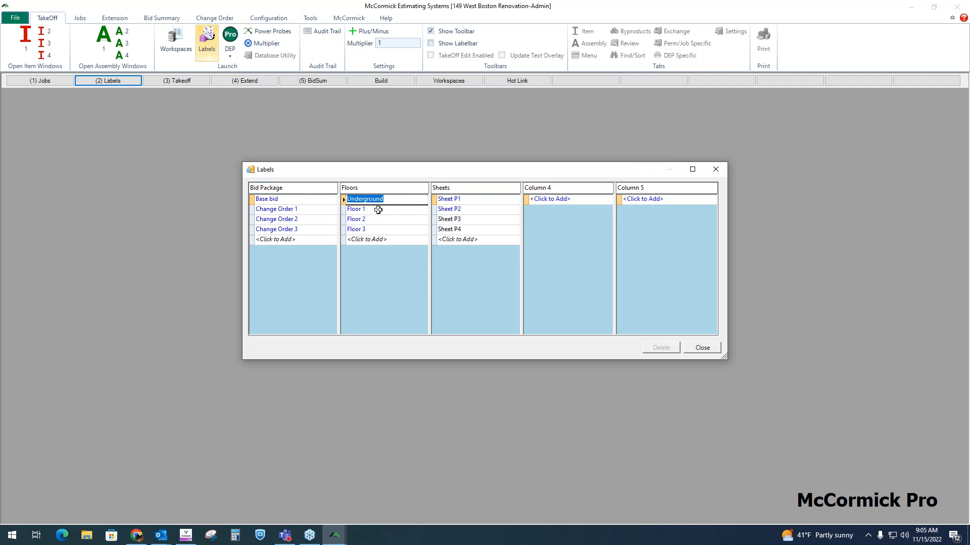
click(378, 211)
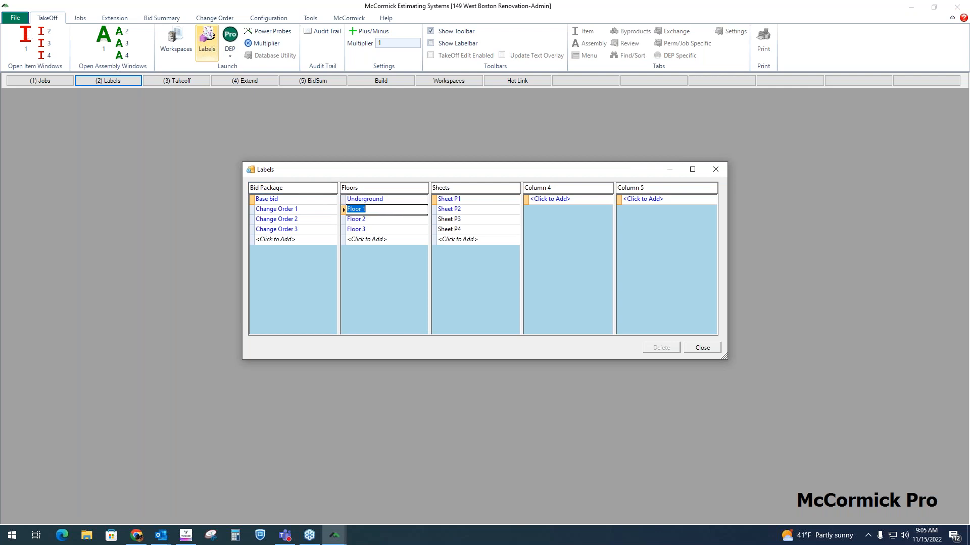
click(375, 222)
click(375, 230)
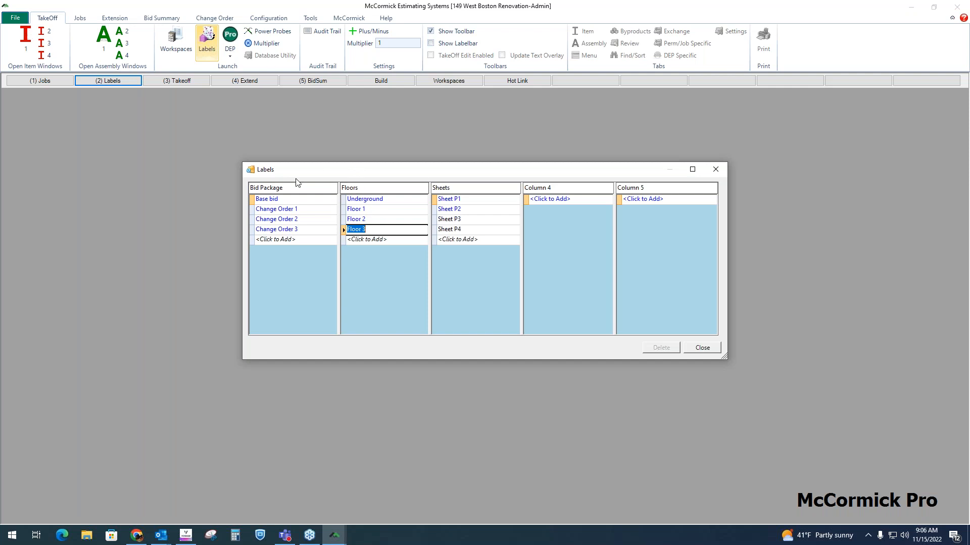
- Review the Bid Package labels from Base bid through Change Order 3
click(306, 199)
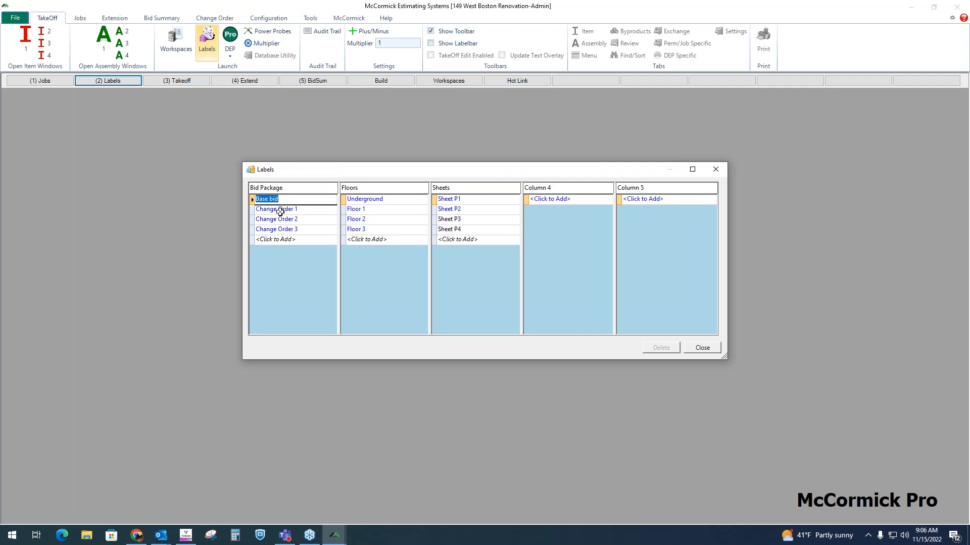
click(275, 210)
click(273, 218)
click(275, 230)
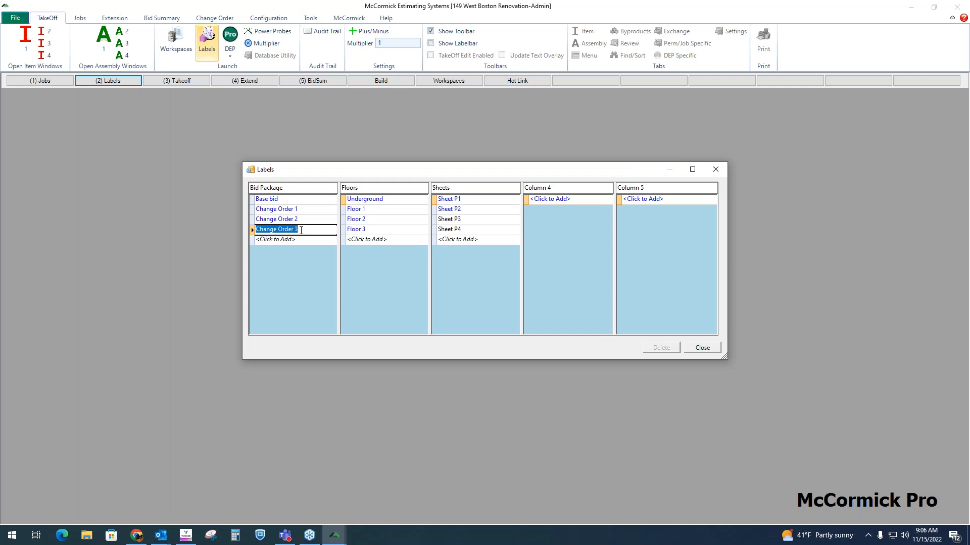
click(275, 200)
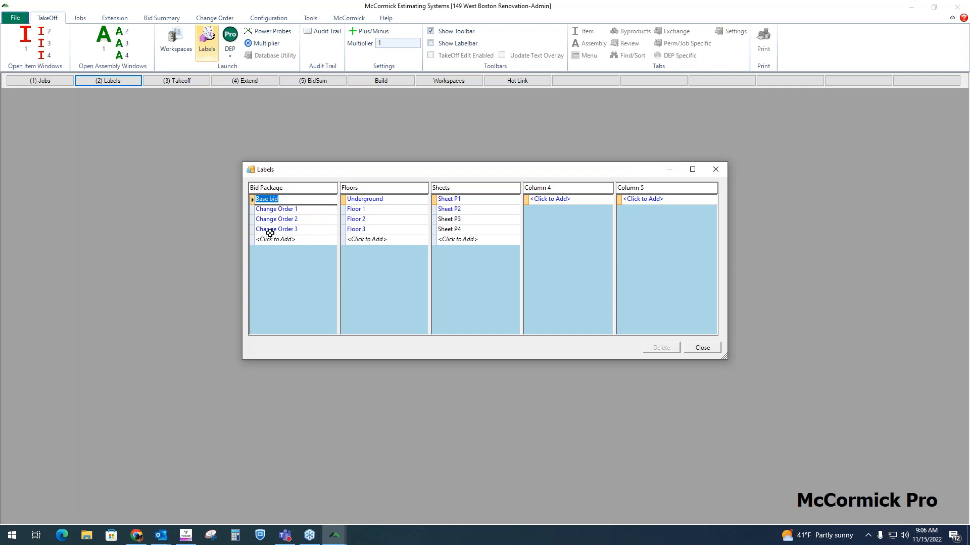
click(290, 209)
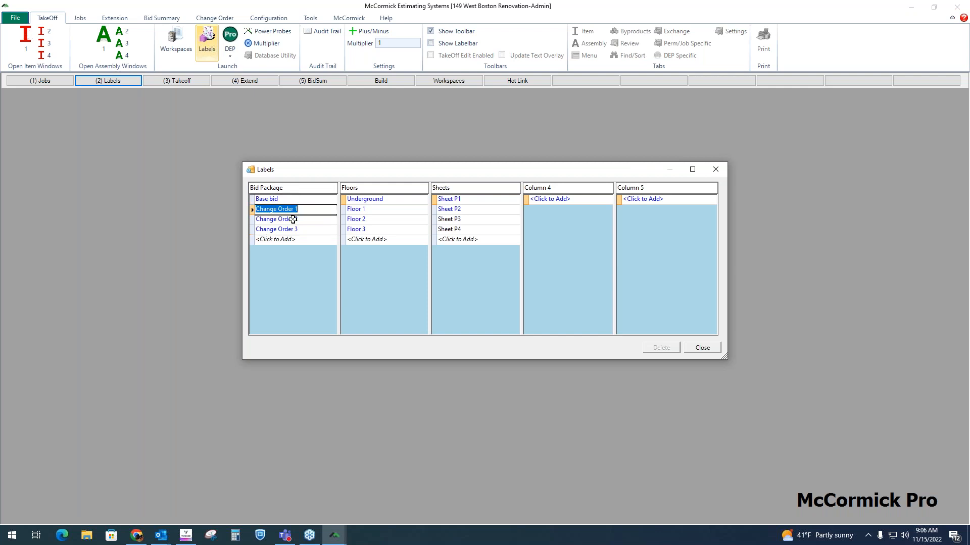
click(293, 220)
click(292, 230)
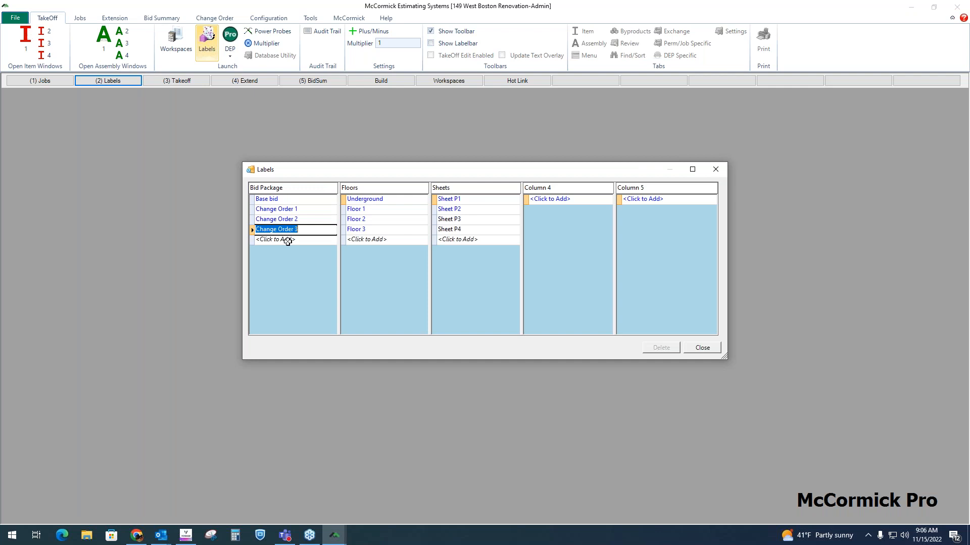
- Add a Bid Package label named Change Order 4
click(289, 241)
text(Chan)
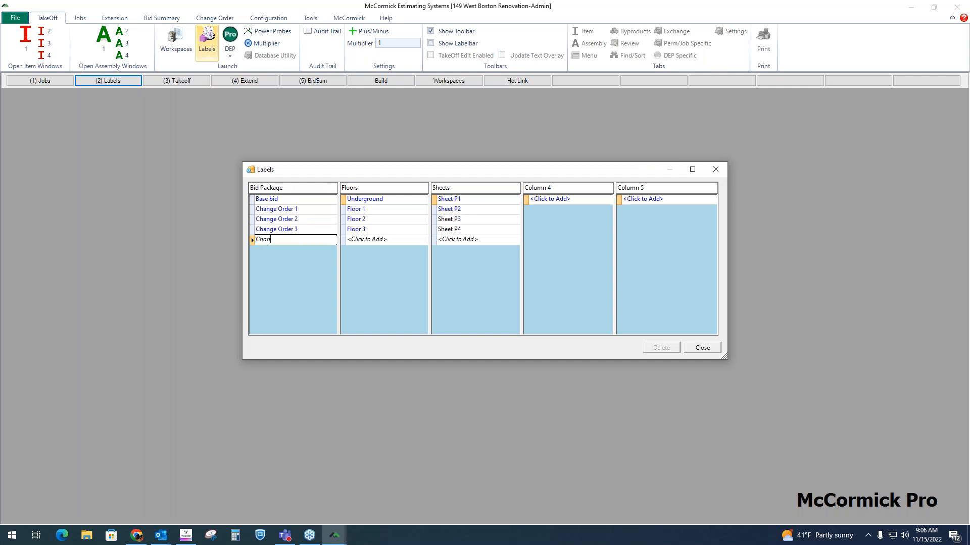
text(ge Order 4)
key(Return)
click(295, 209)
click(290, 219)
click(286, 229)
click(285, 240)
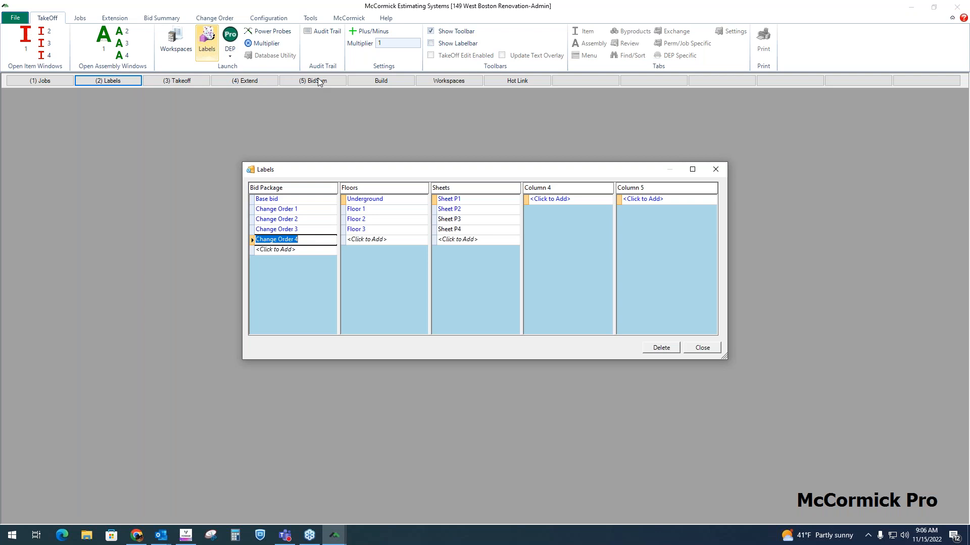
- Check the Base bid label, close the labels, and open the job's takeoff workspace
click(281, 202)
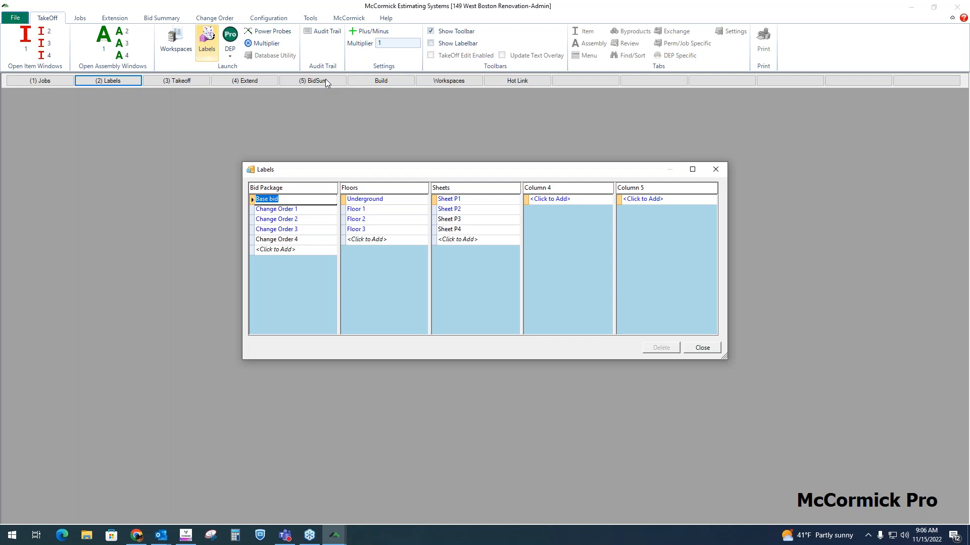
click(297, 202)
click(702, 347)
click(171, 83)
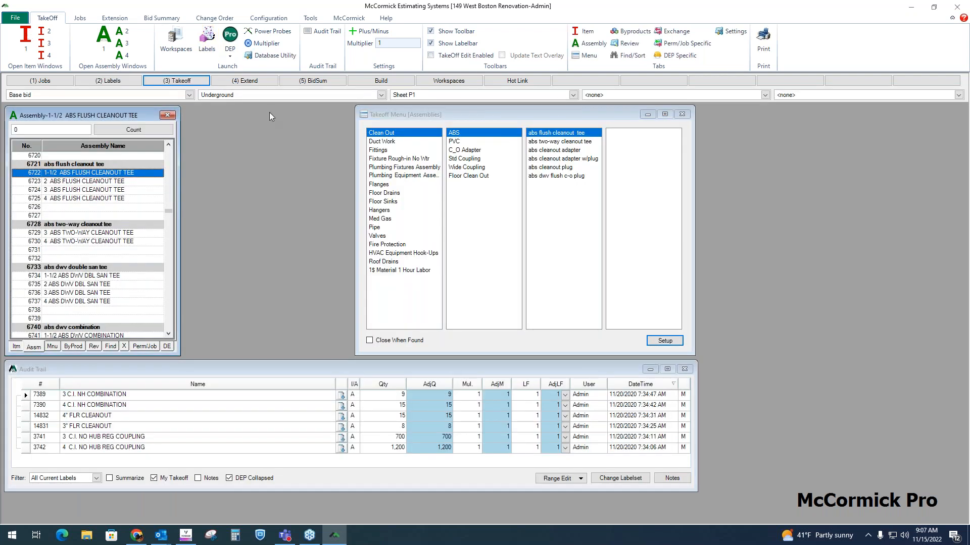
- Review the Bid Package label choices and the Floors and Sheets labels assigned to the current takeoff
click(188, 95)
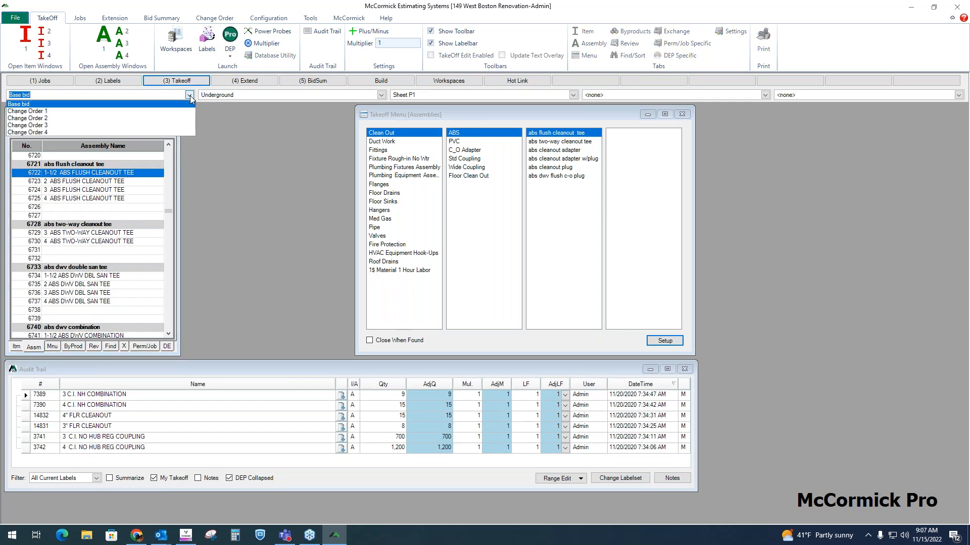
click(190, 95)
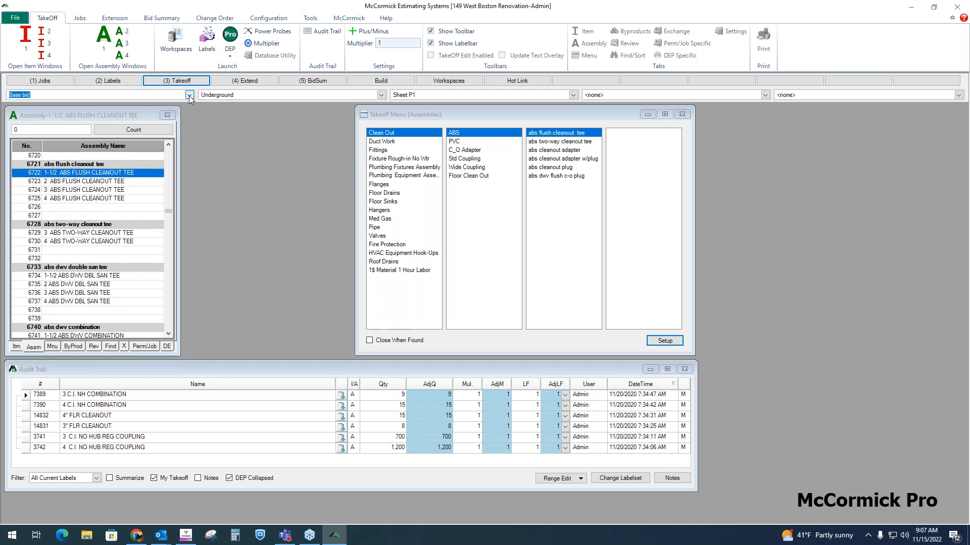
click(253, 94)
click(418, 95)
click(156, 96)
click(263, 96)
- Enlarge the Audit Trail window downward and set the takeoff's floor label to Floor 1
drag(352, 494, 353, 521)
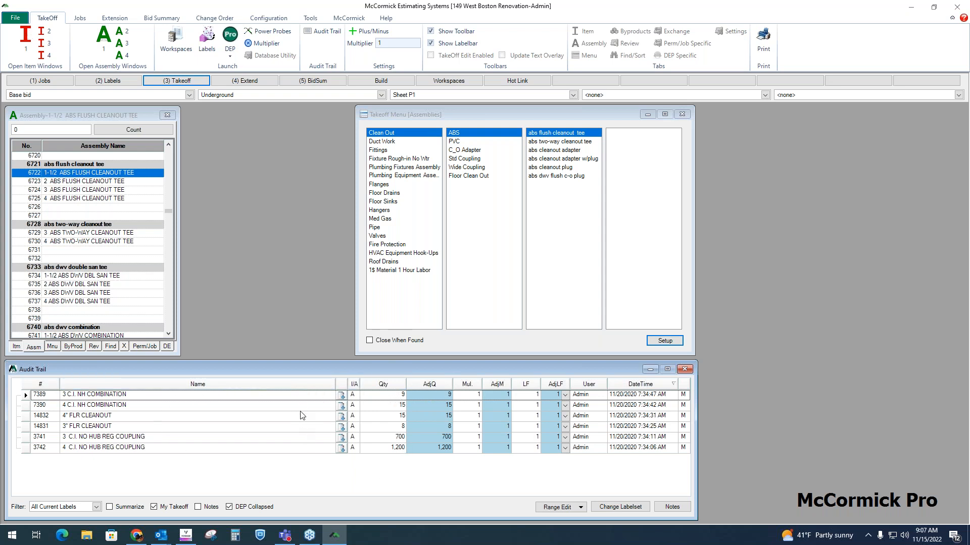
click(259, 97)
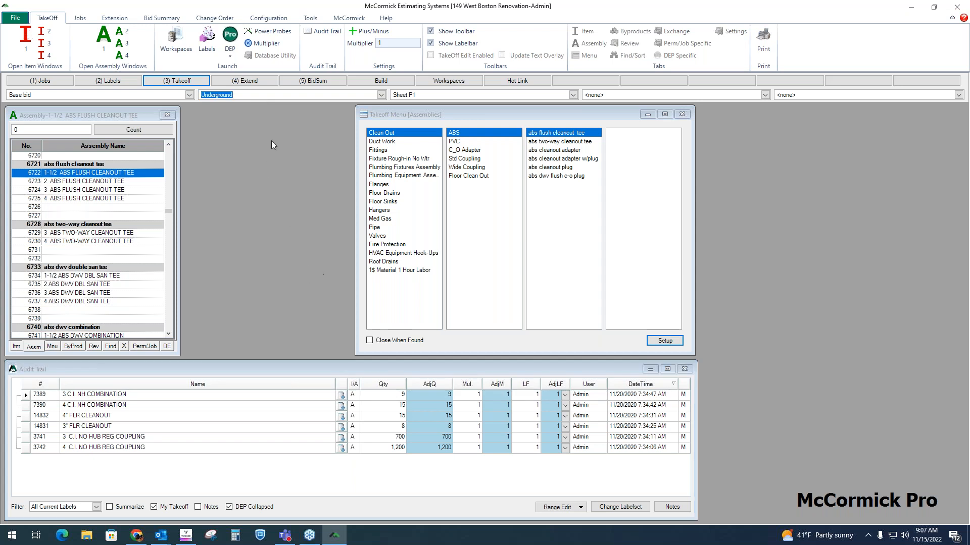
click(381, 96)
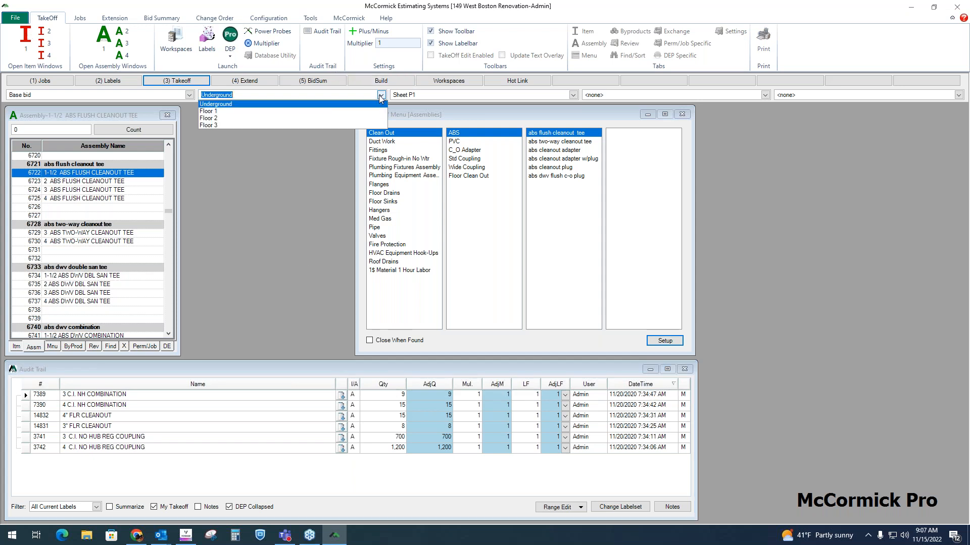
click(222, 112)
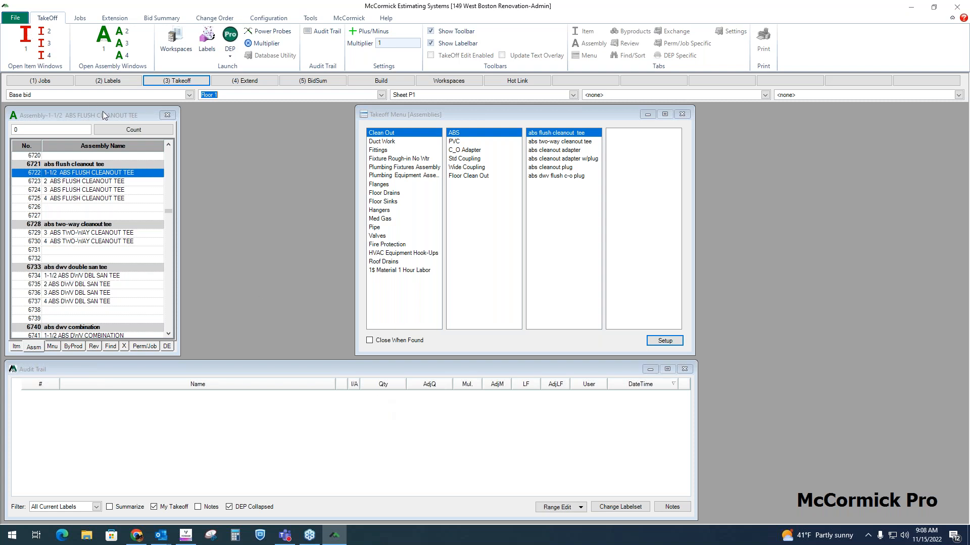
- Switch the takeoff window from assemblies to individual items and look through the start of the item list
click(83, 114)
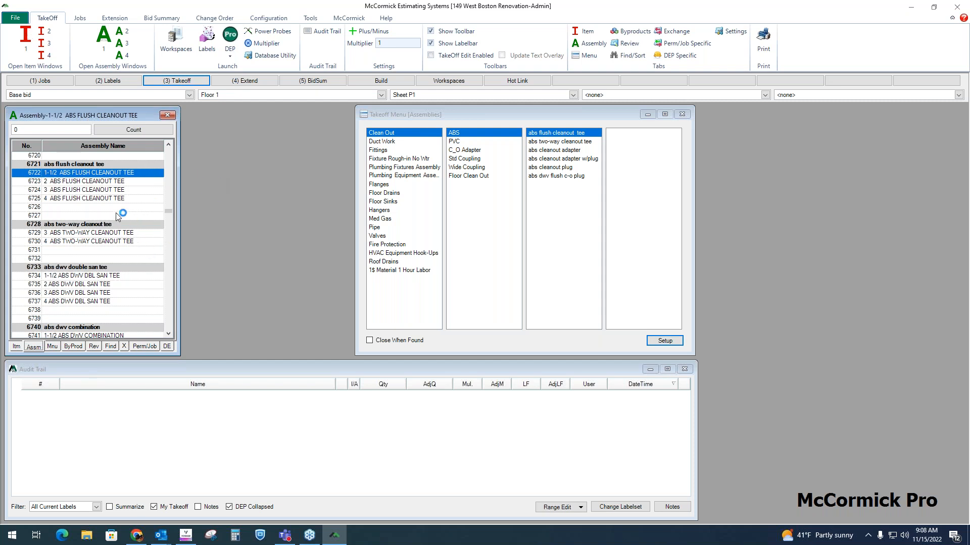
click(18, 347)
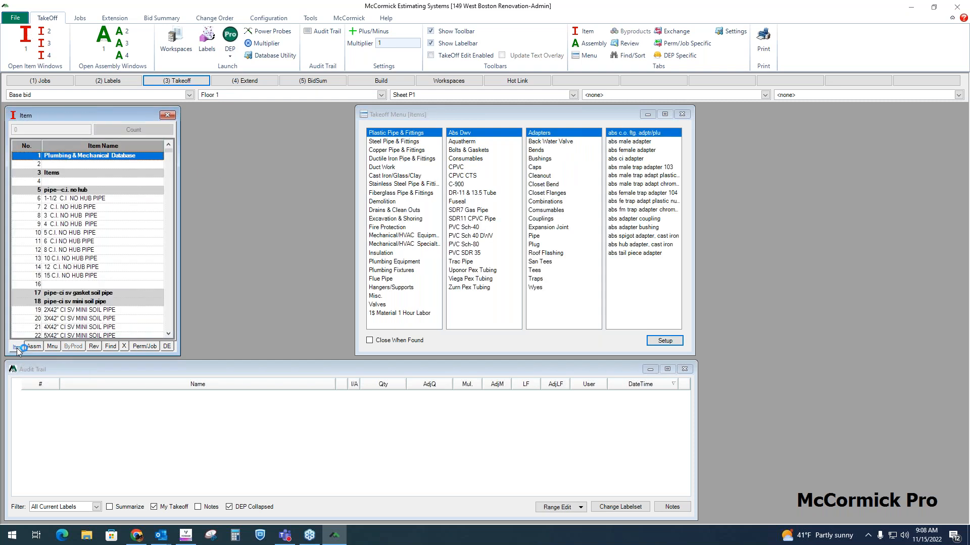
click(32, 348)
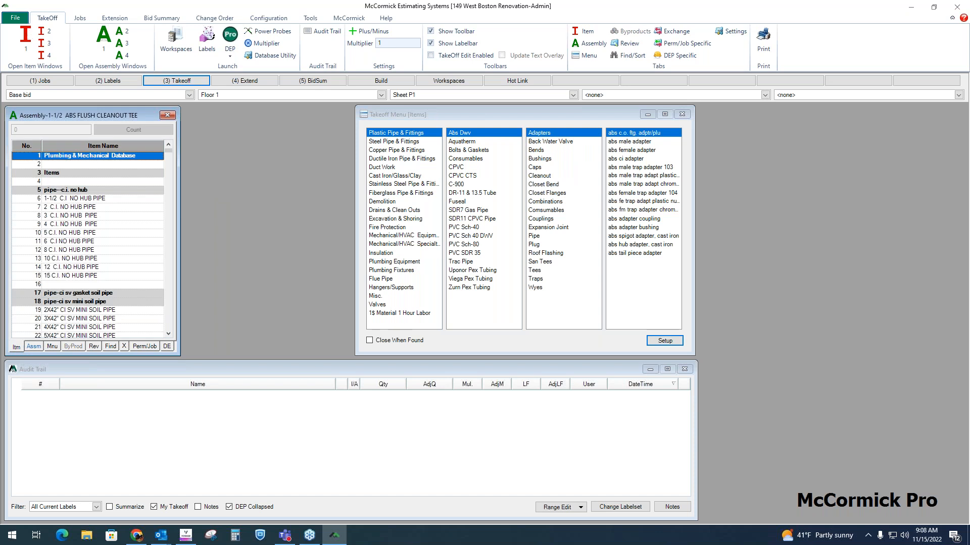
click(16, 347)
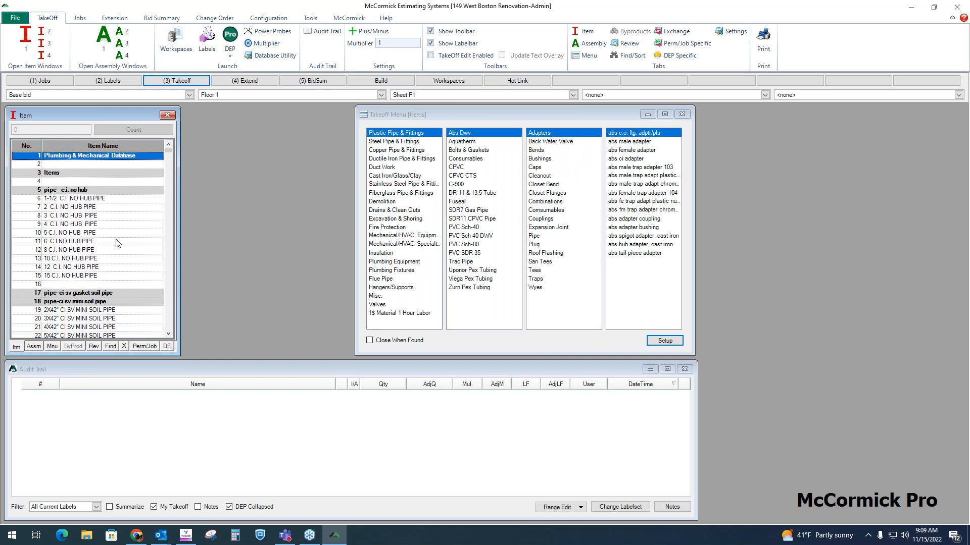
scroll(112, 213, down, 1)
scroll(112, 213, down, 3)
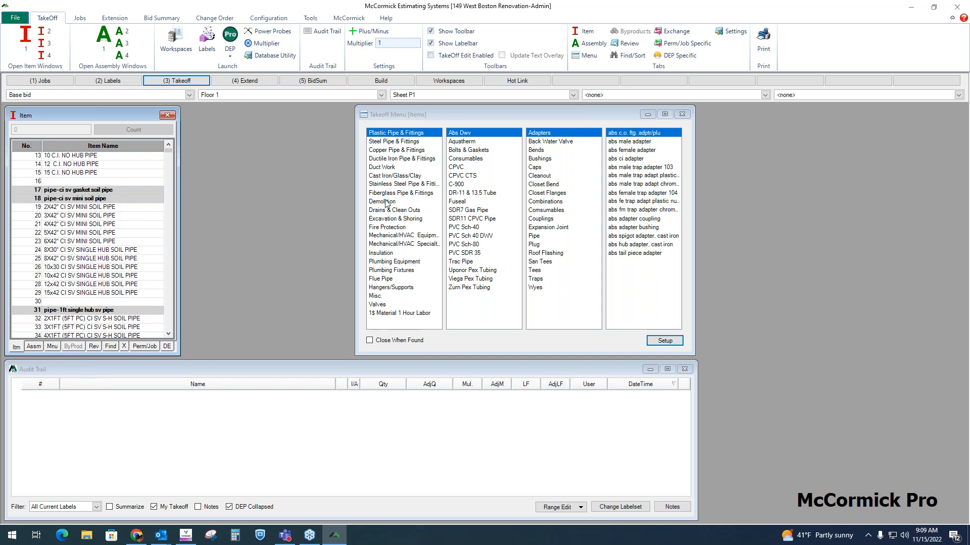
- Take off 5 of the 4X2 SCH 40 PVC DWV RED WYE from the plastic PVC Sch 40 DWV wyes
click(394, 150)
click(395, 159)
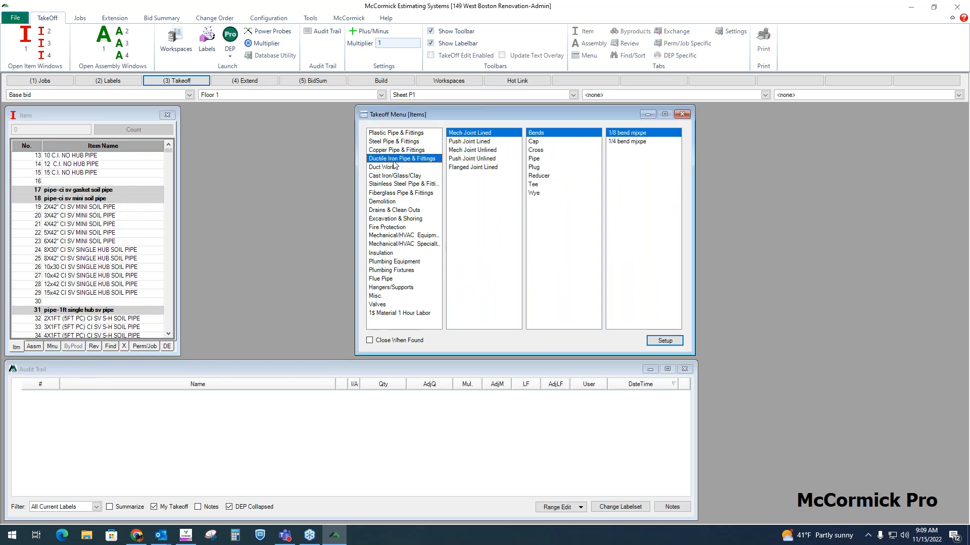
click(396, 132)
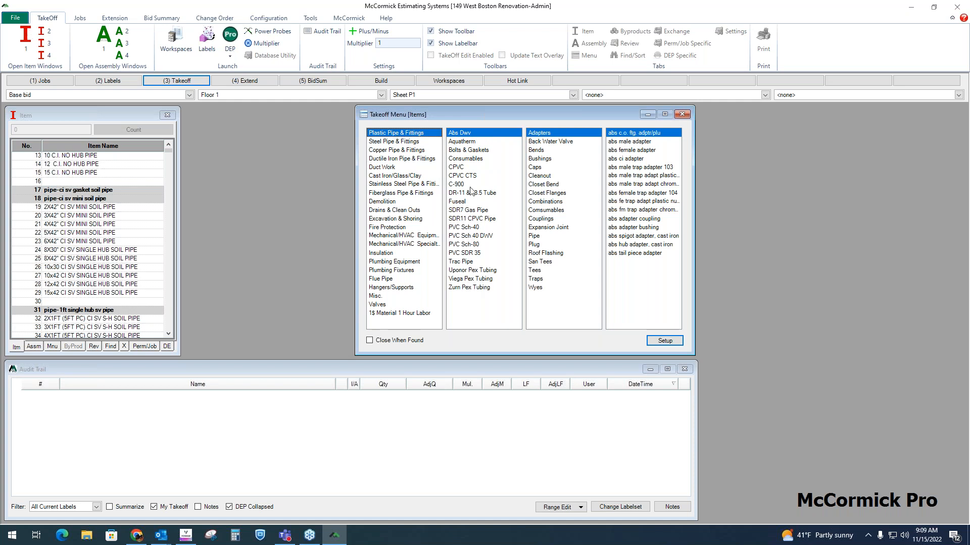
click(486, 237)
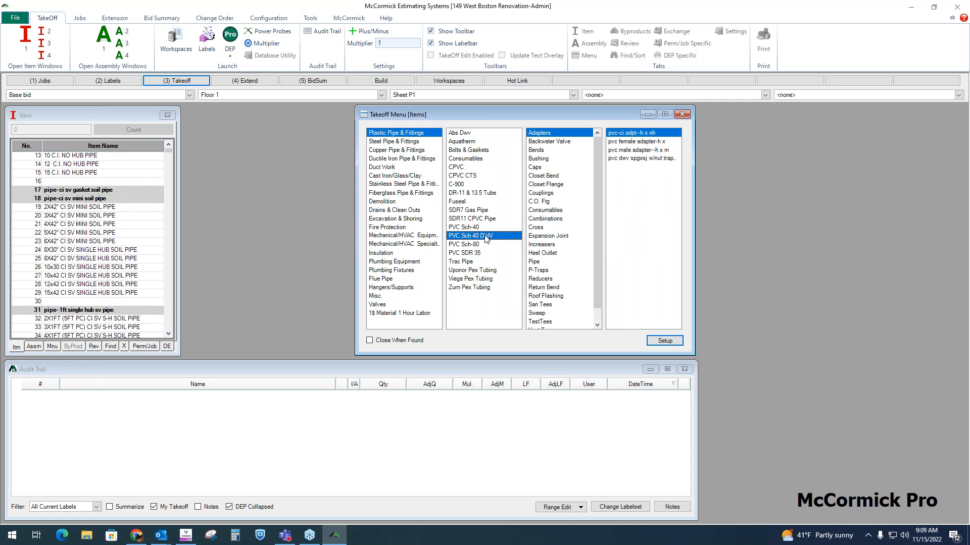
scroll(579, 255, down, 1)
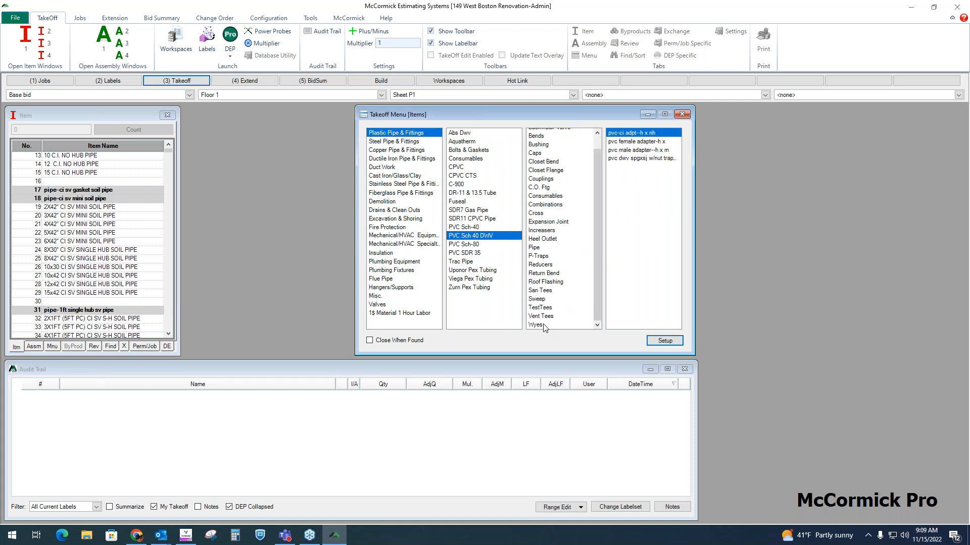
click(543, 326)
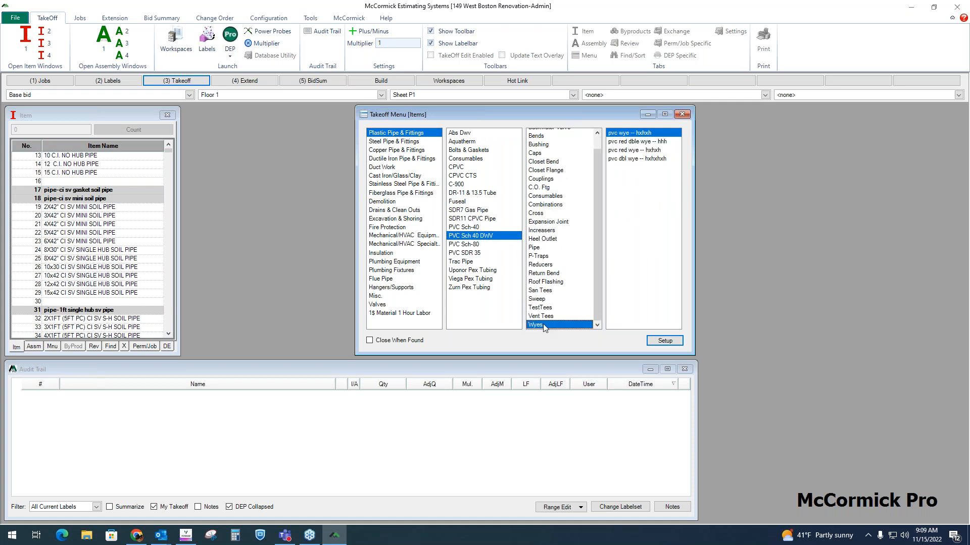
click(631, 151)
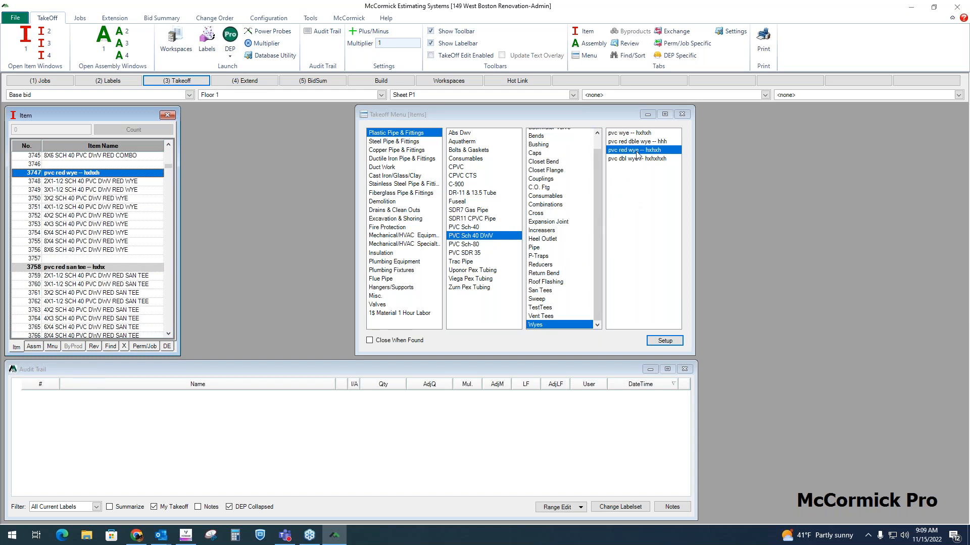
click(67, 216)
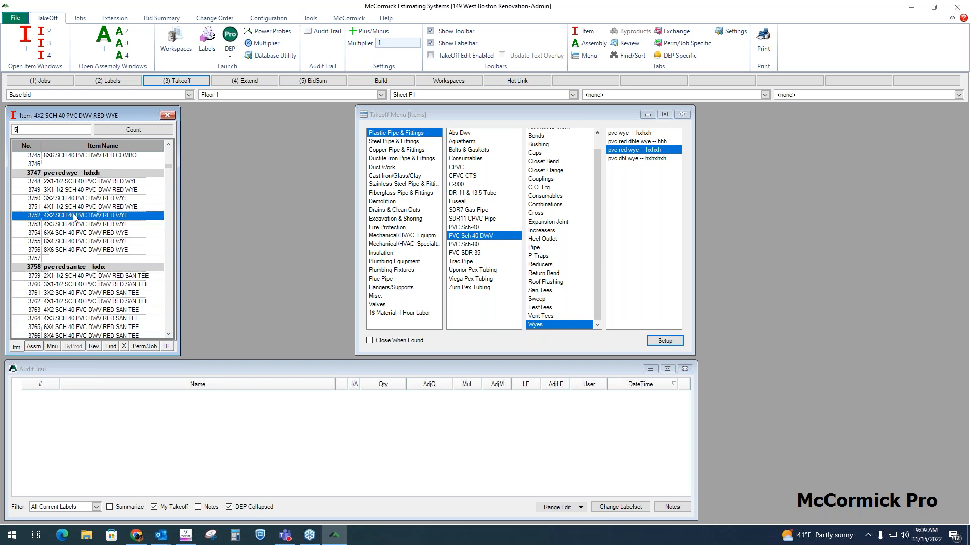
key(Return)
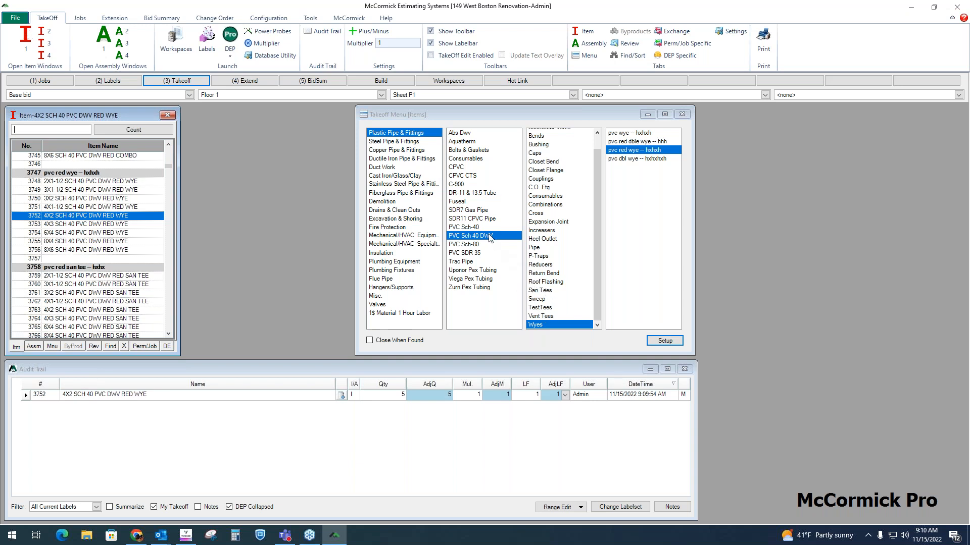
- Take off 100 of the 4 PIPE-SCH 40 PVC DWV item from the PVC Sch 40 DWV pipe group
click(544, 247)
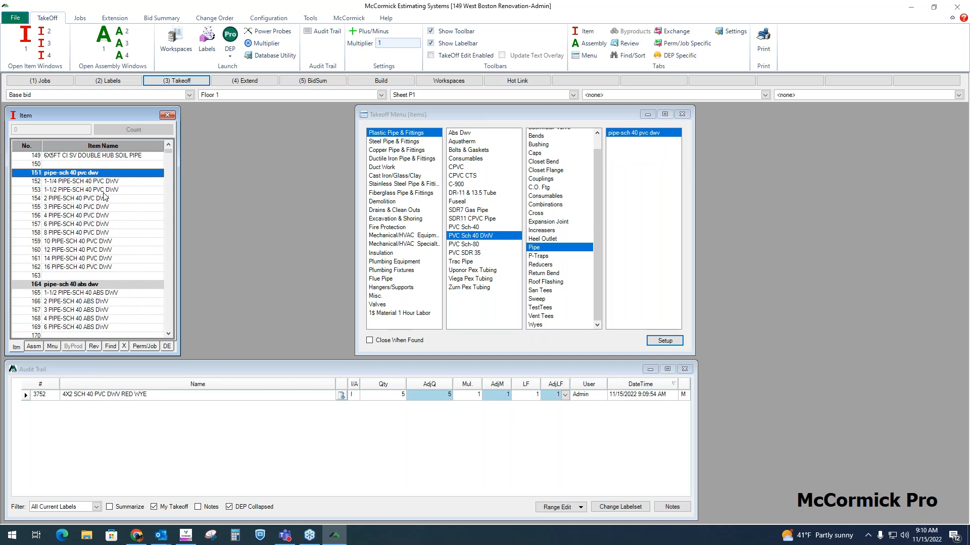
click(85, 216)
text(100)
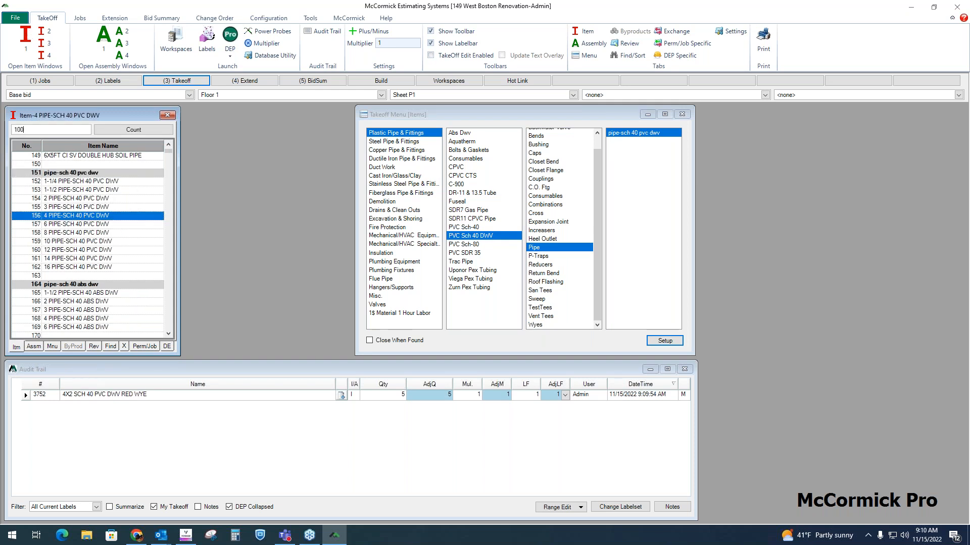
key(Return)
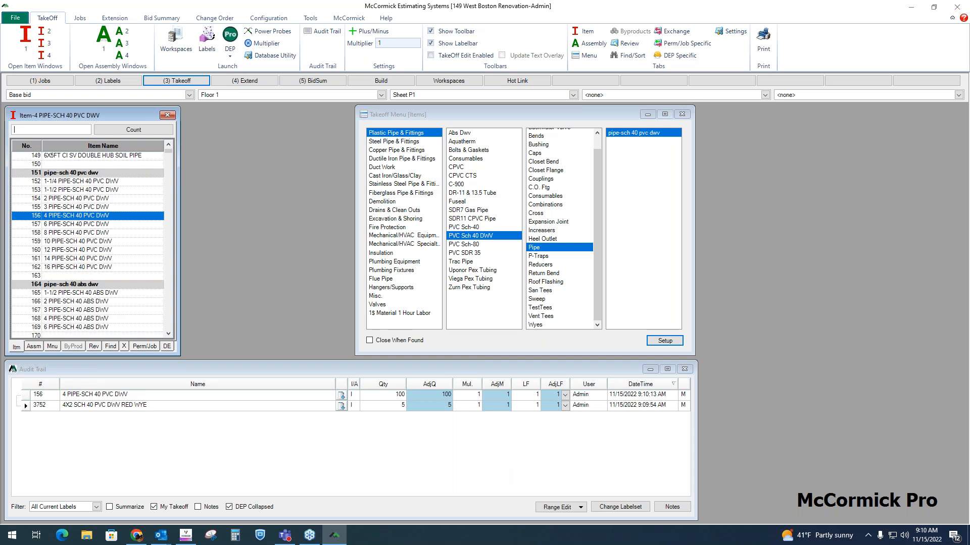
- Open the 4-inch PVC pipe's item details and examine its Bid, CO, HPH, PHCC and MCAA labor units
click(94, 347)
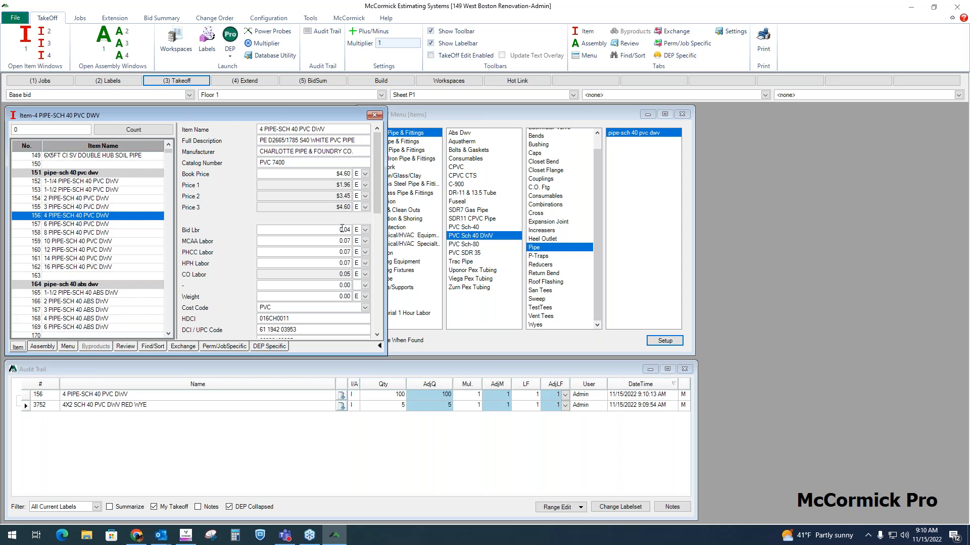
click(333, 230)
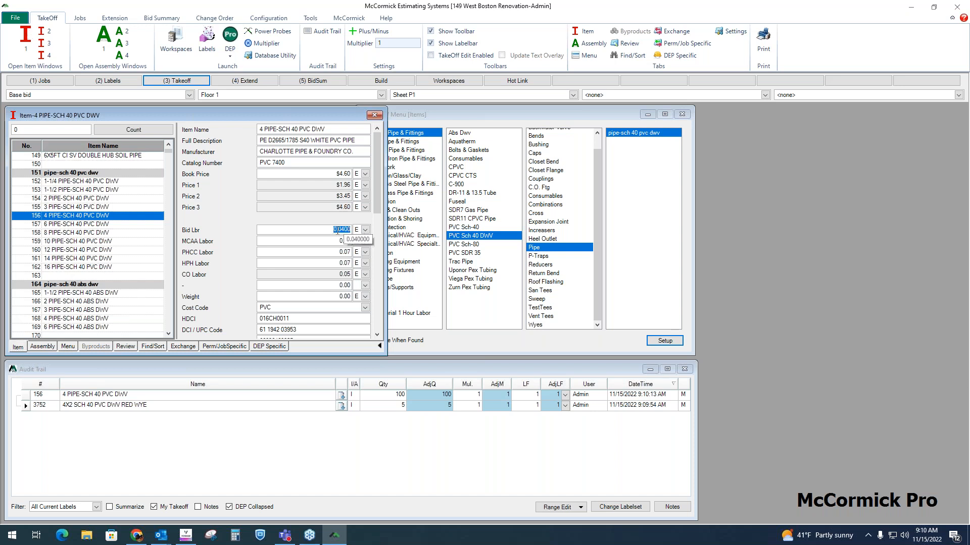
click(334, 275)
click(327, 262)
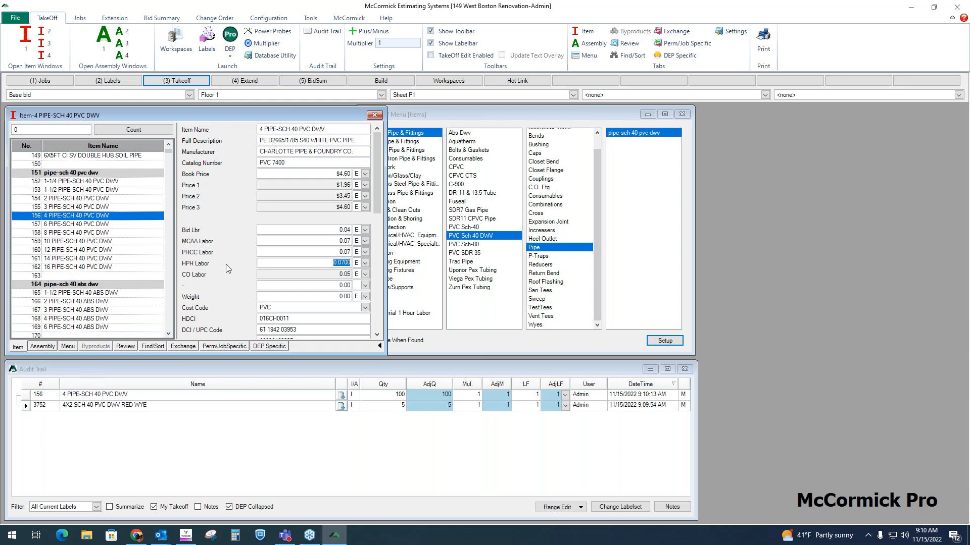
click(317, 251)
click(318, 245)
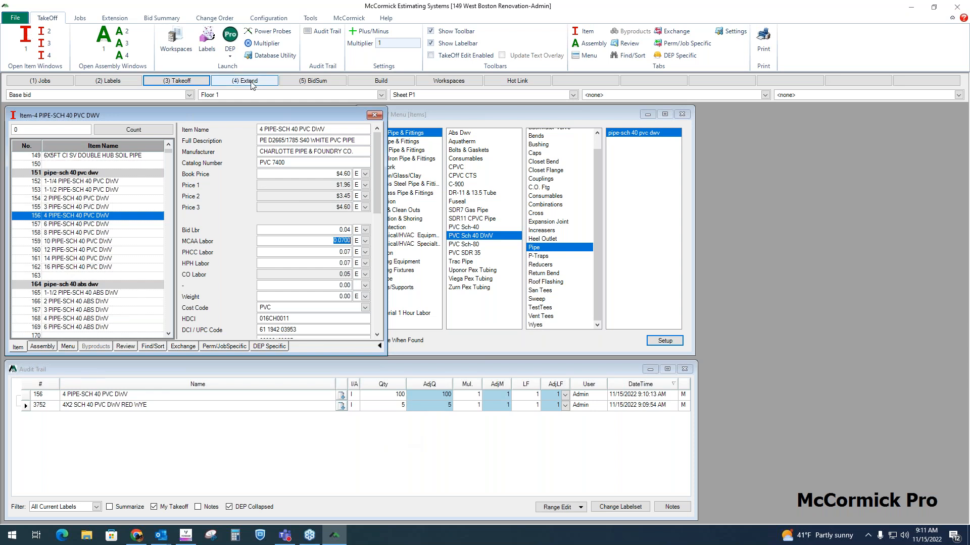
- Compare the pipe's Price 1 and Bid Lbr values with its Price 2 and CO Labor values
click(323, 185)
click(331, 230)
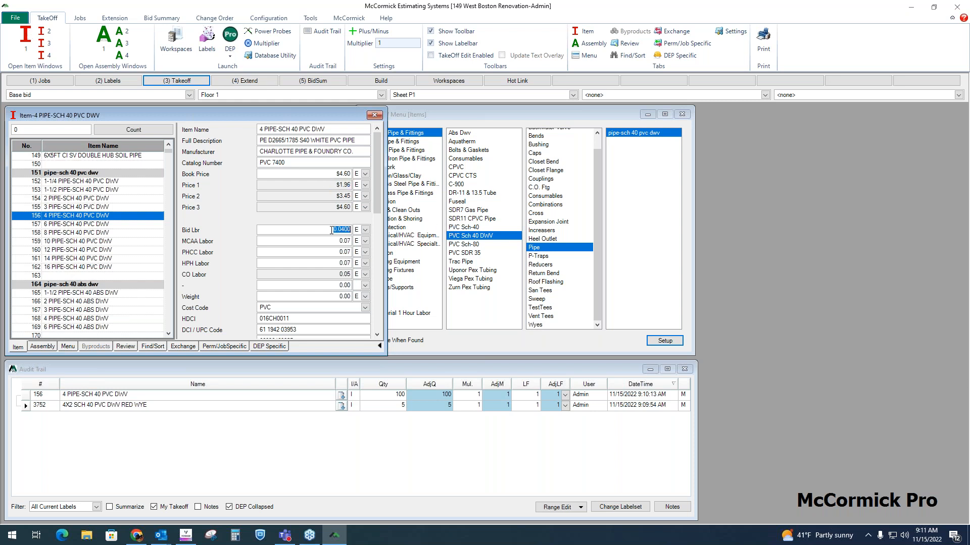
click(54, 95)
click(318, 185)
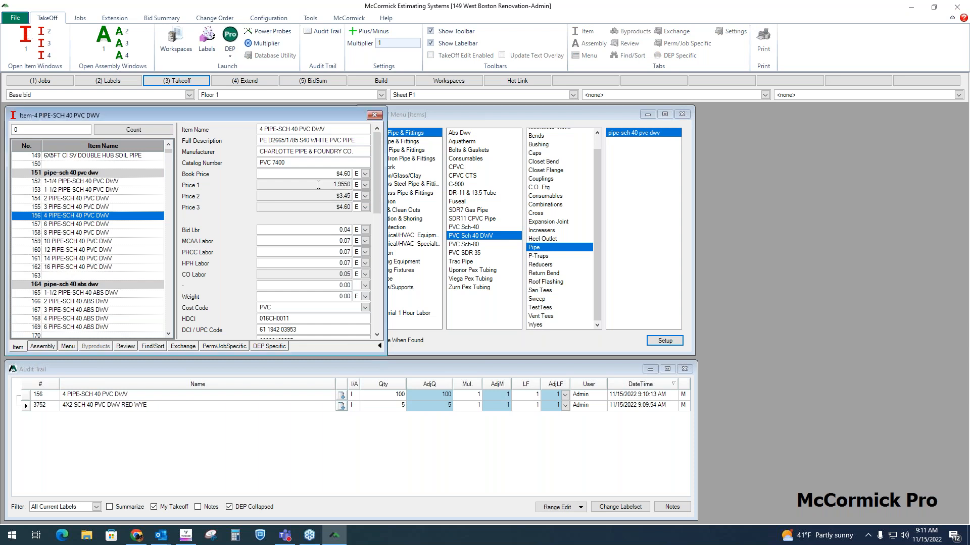
click(330, 229)
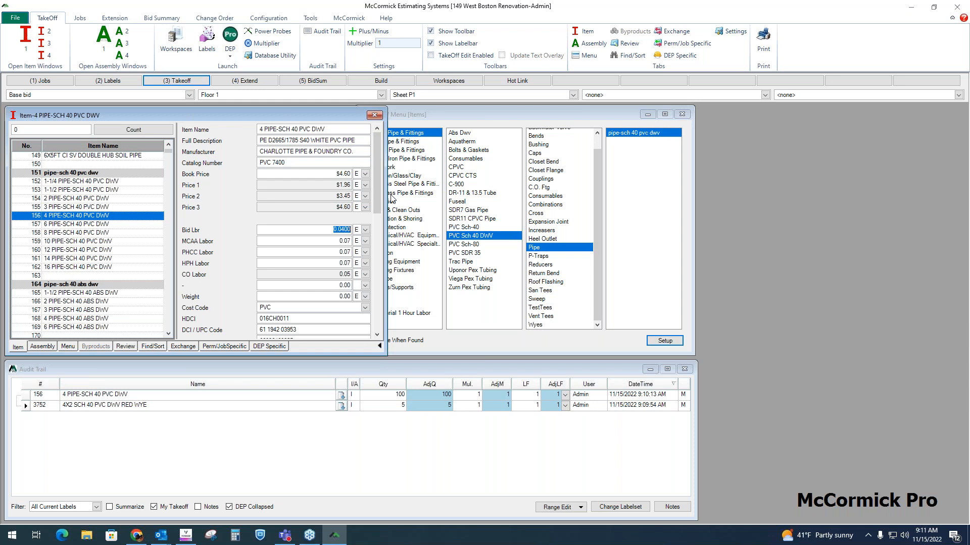
click(329, 197)
click(318, 273)
- Select the 4 PVC SCH 40 PIPE assembly from the Pvc Sch 40 pipe assemblies with clevis hanger w/c-clamp
click(41, 347)
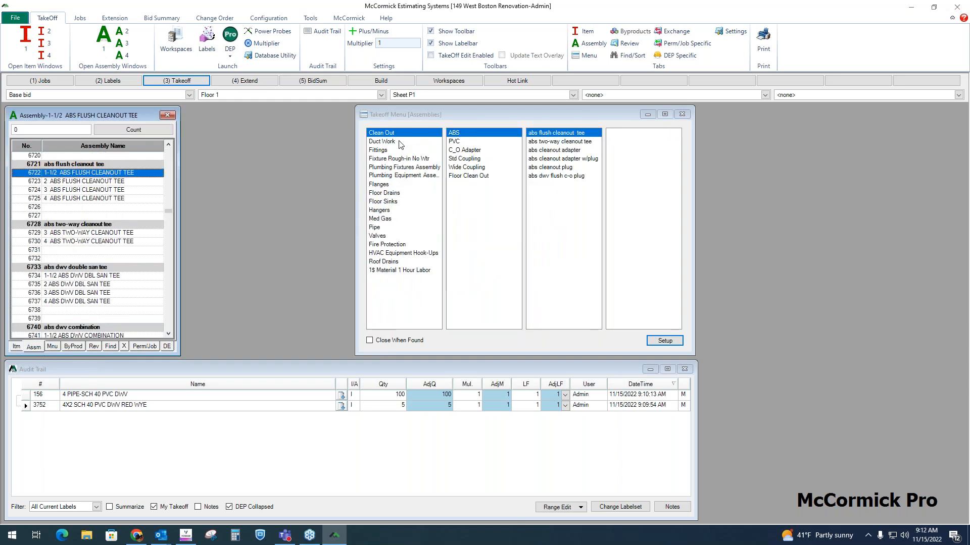
click(380, 228)
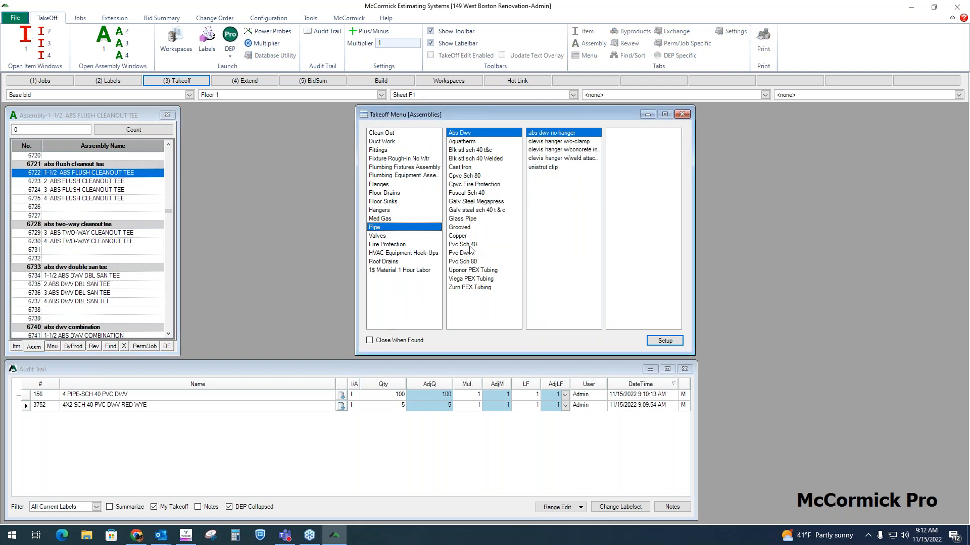
click(470, 245)
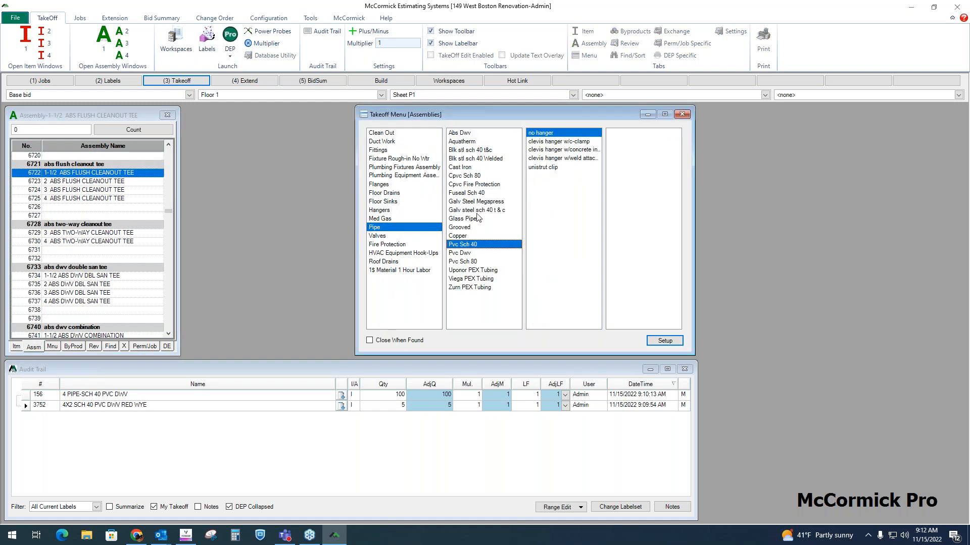
click(566, 143)
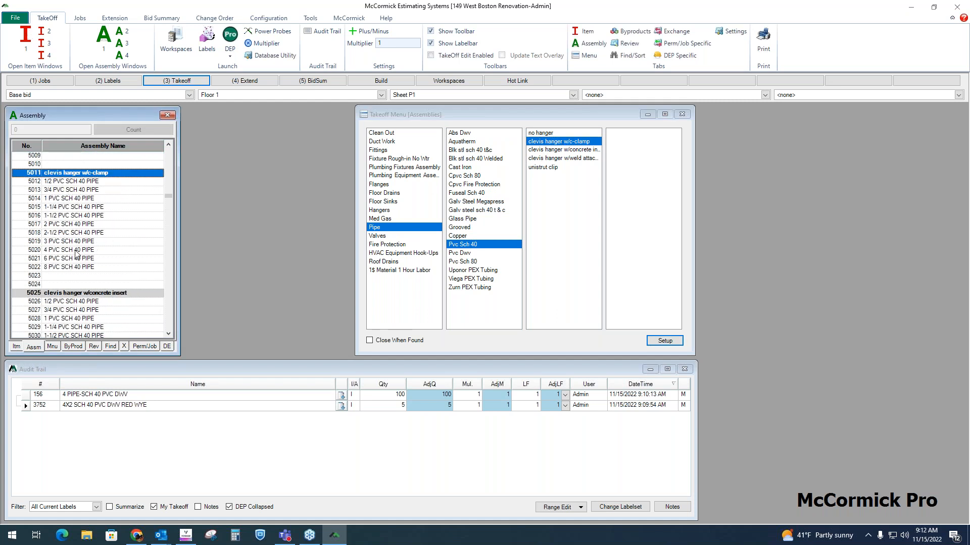
click(74, 251)
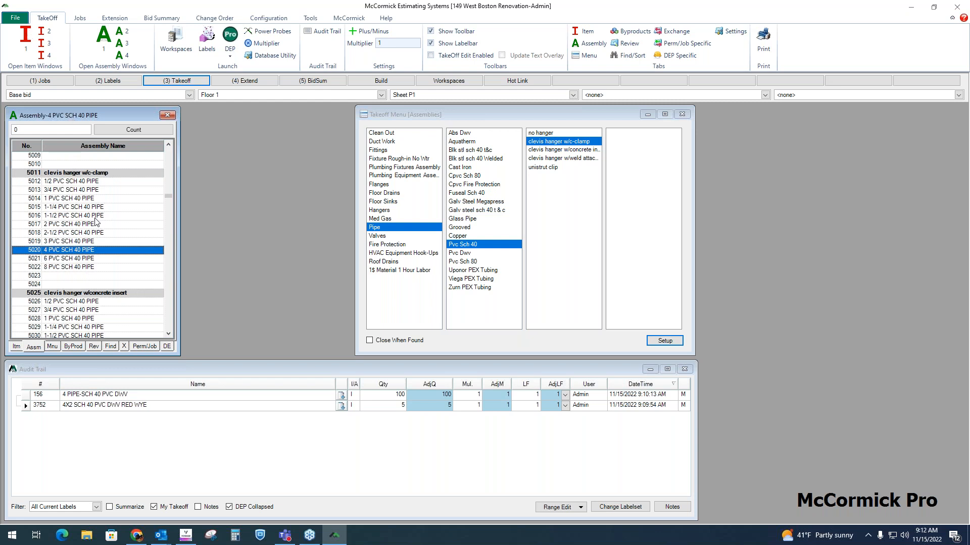
- Show the 4 PVC SCH 40 PIPE assembly's byproducts and take off 100 of the assembly
click(74, 348)
drag(494, 112, 529, 116)
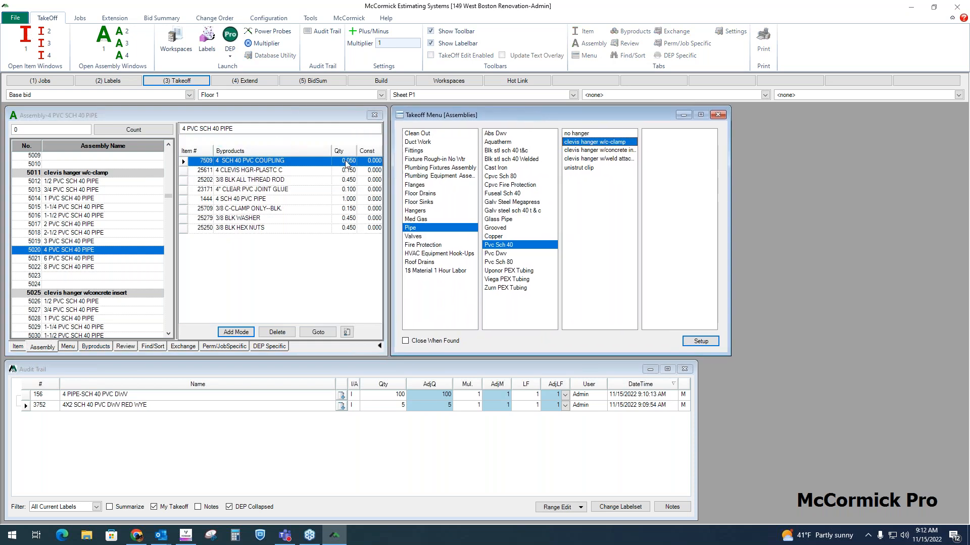
click(120, 252)
text(100)
key(Return)
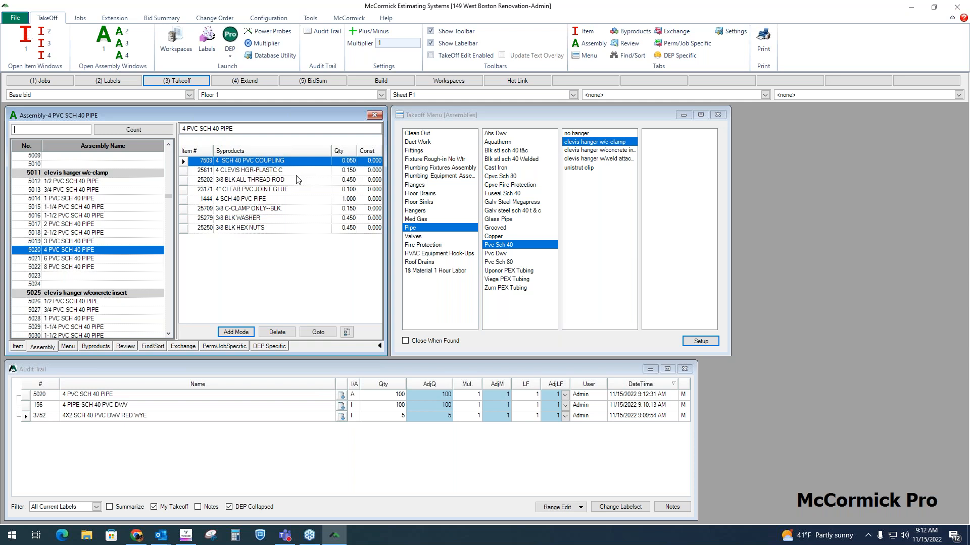
click(273, 219)
click(278, 228)
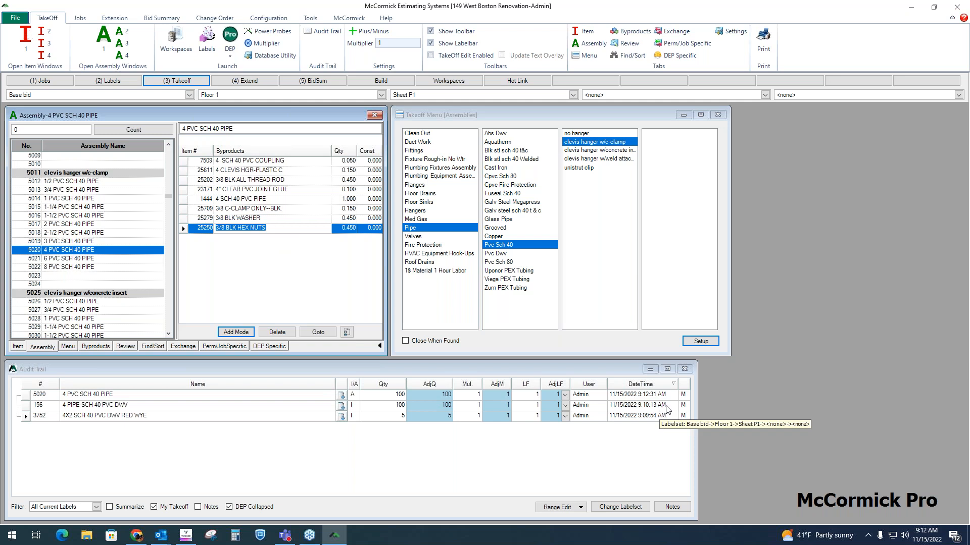
- Review the takeoff entries in the Audit Trail, checking their names, item or assembly type, quantity, user, date and time, and takeoff method
click(315, 409)
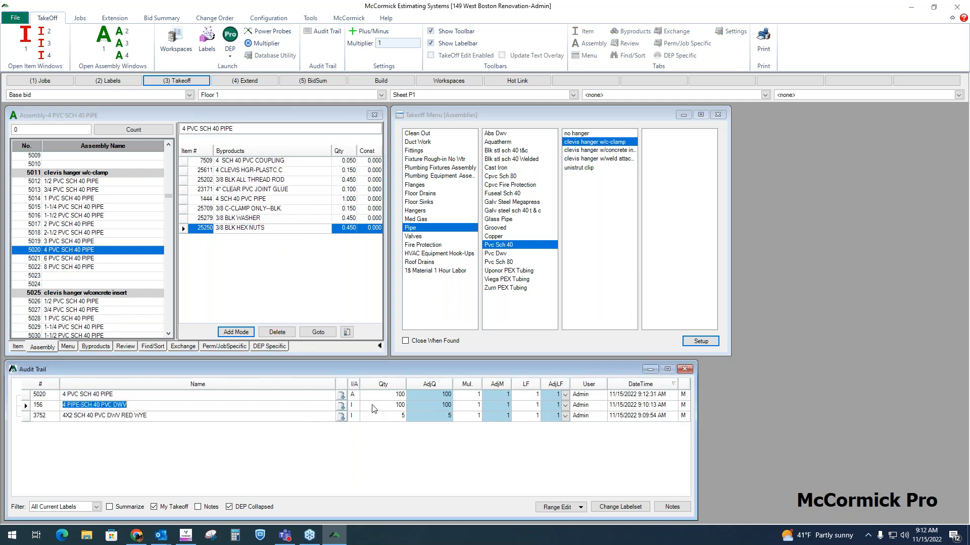
click(353, 395)
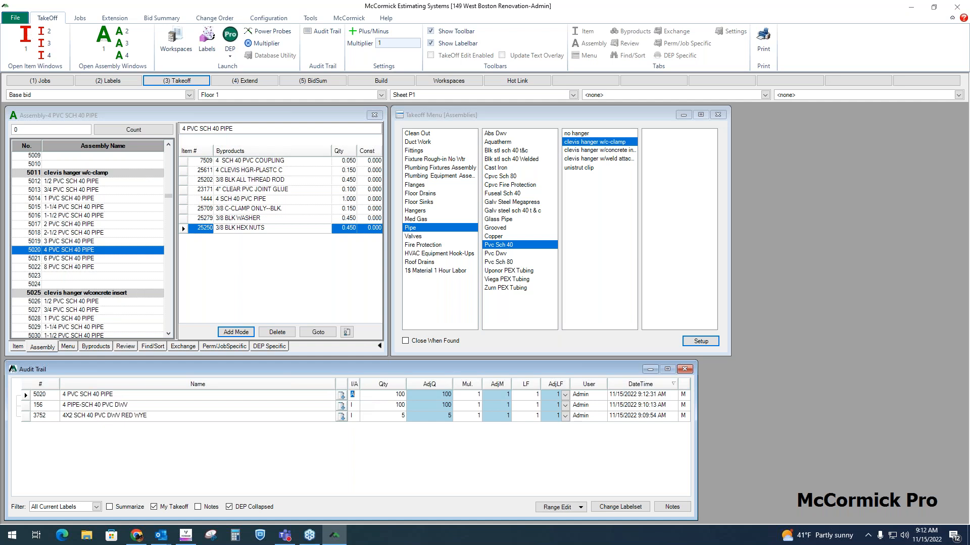
click(383, 384)
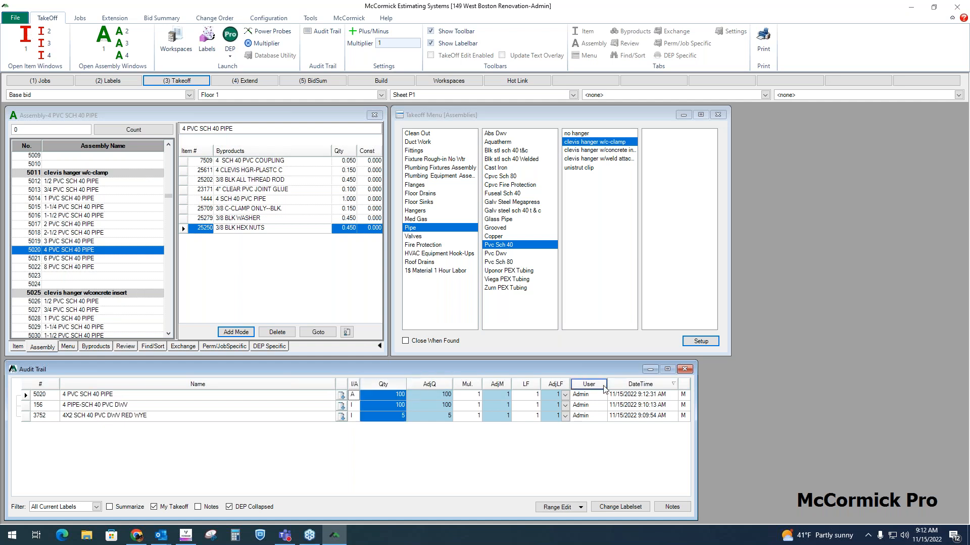
click(588, 385)
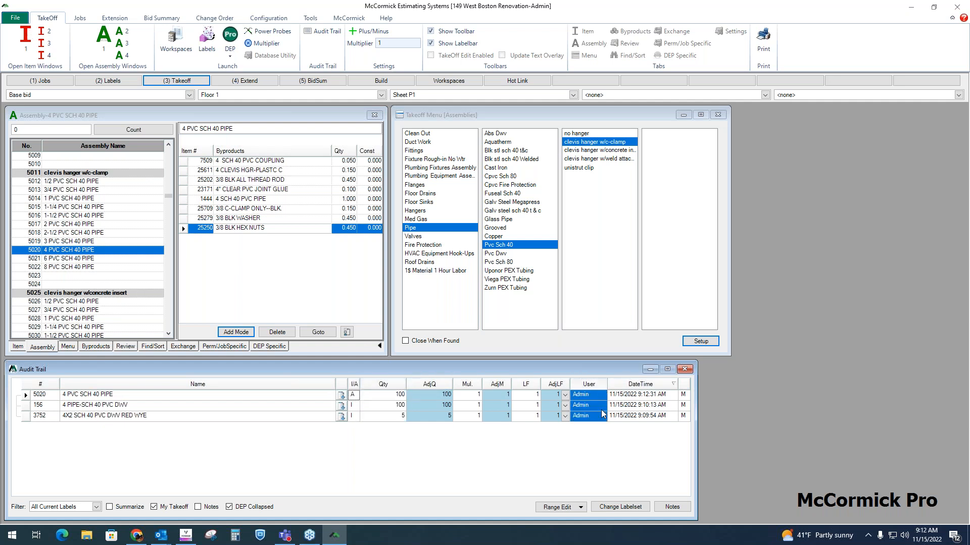
click(646, 385)
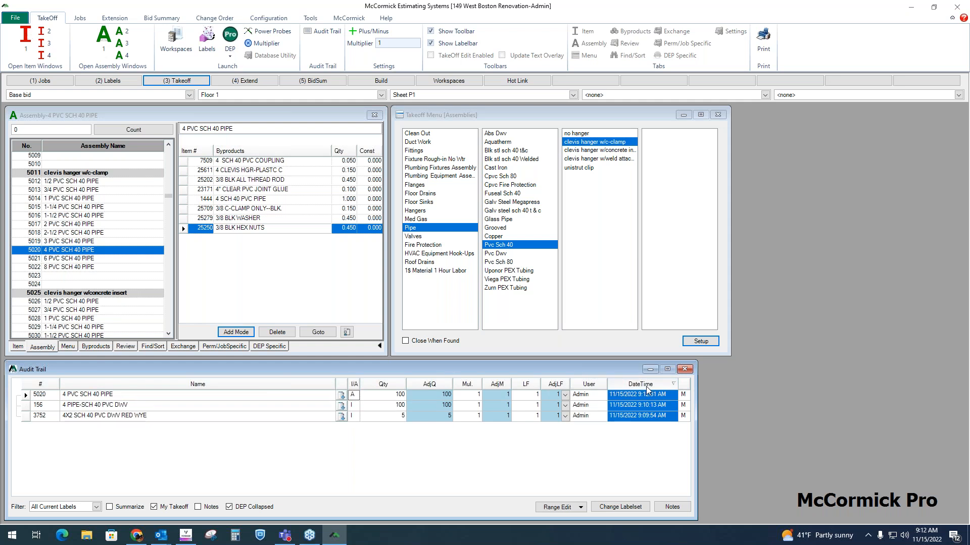
click(683, 385)
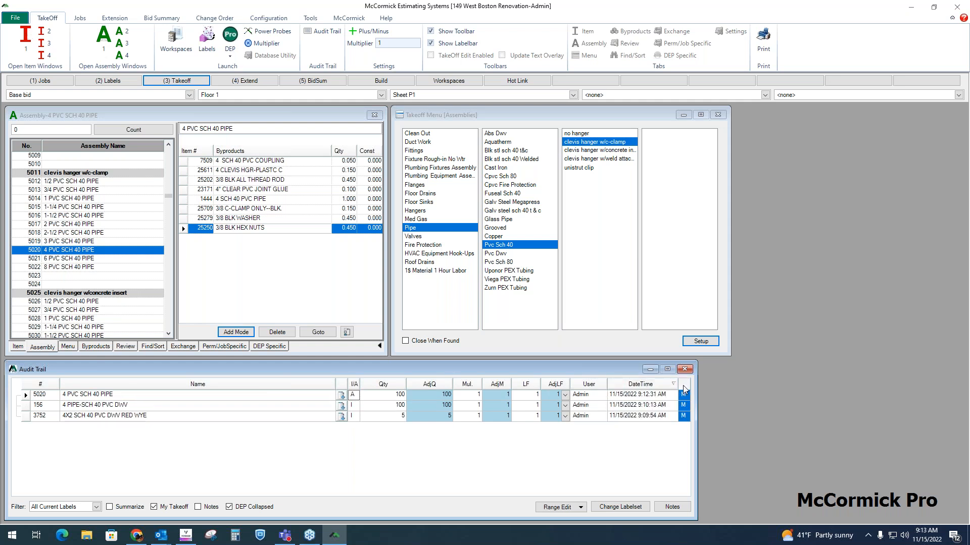
click(601, 396)
click(627, 396)
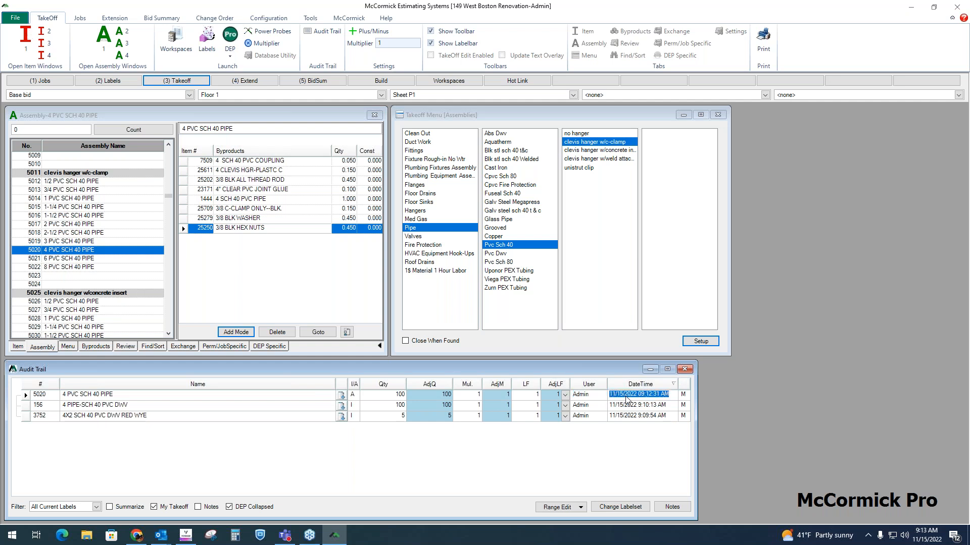
click(681, 398)
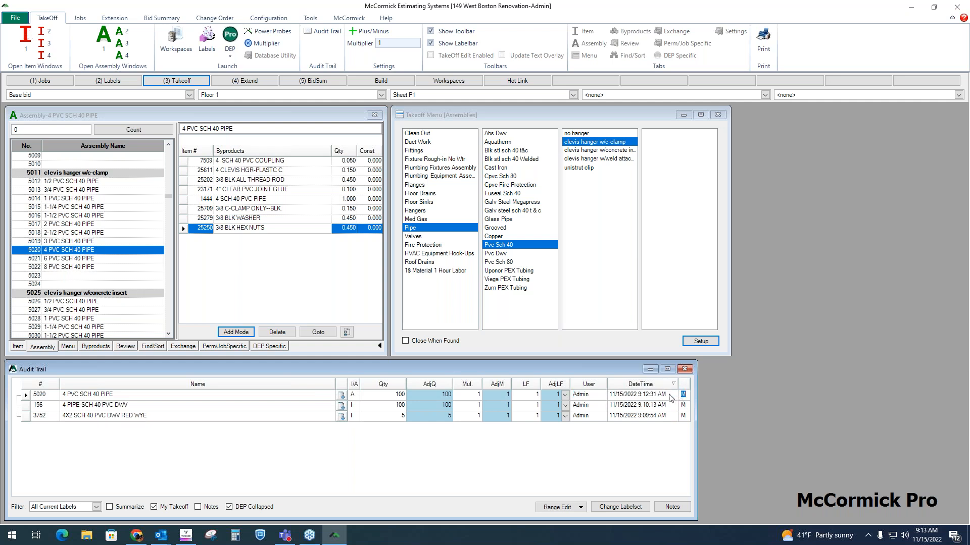
click(352, 399)
key(Tab)
click(307, 396)
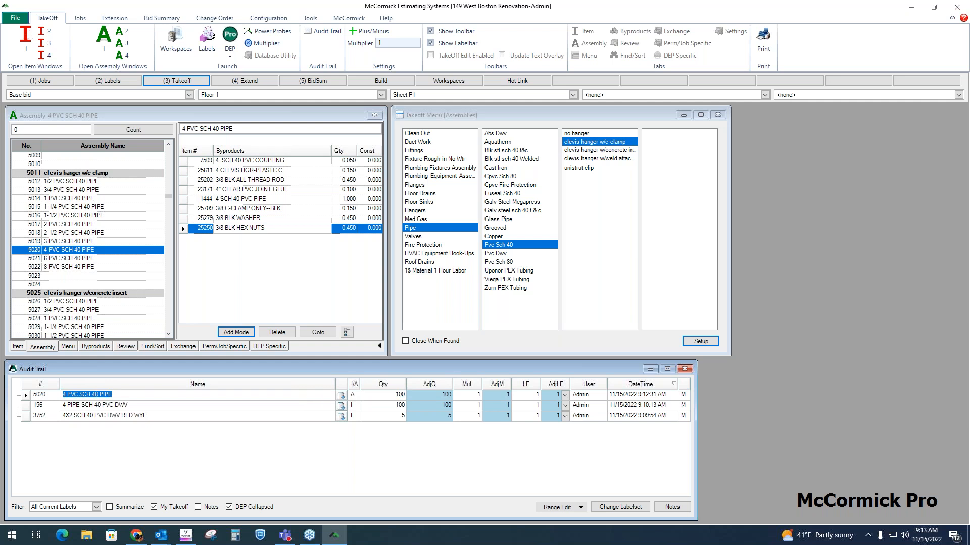
- Examine the byproduct totals for the 4 PVC SCH 40 PIPE entry in the Audit Trail, and close the byproduct list
click(343, 397)
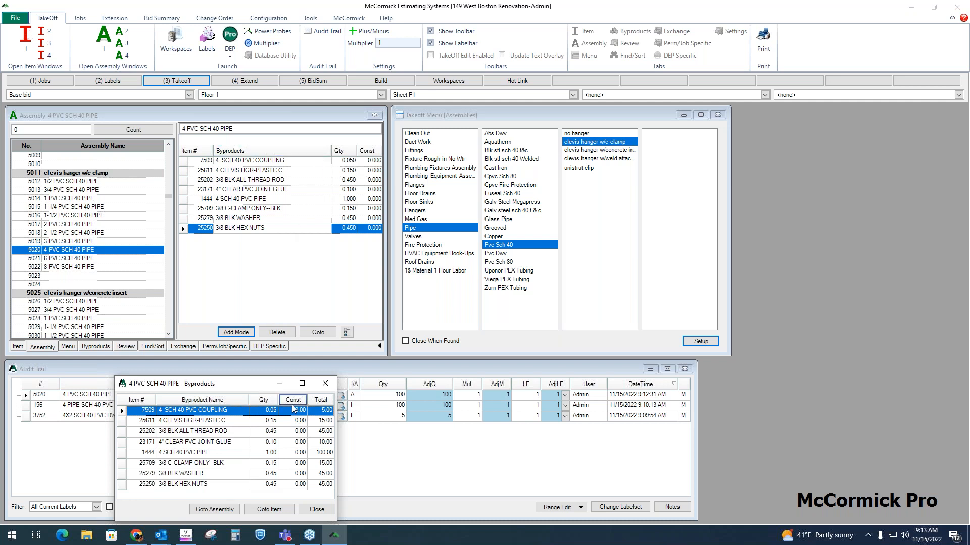
click(322, 399)
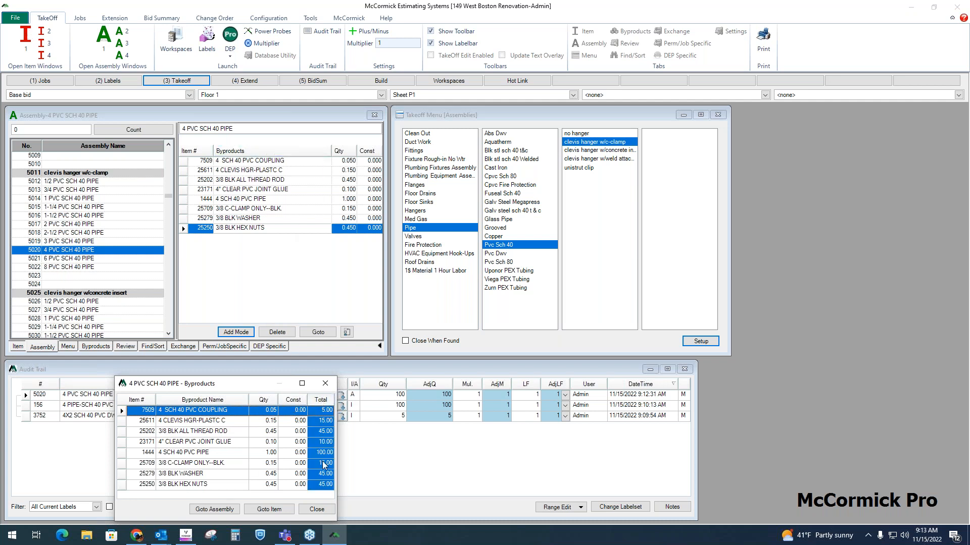
click(393, 397)
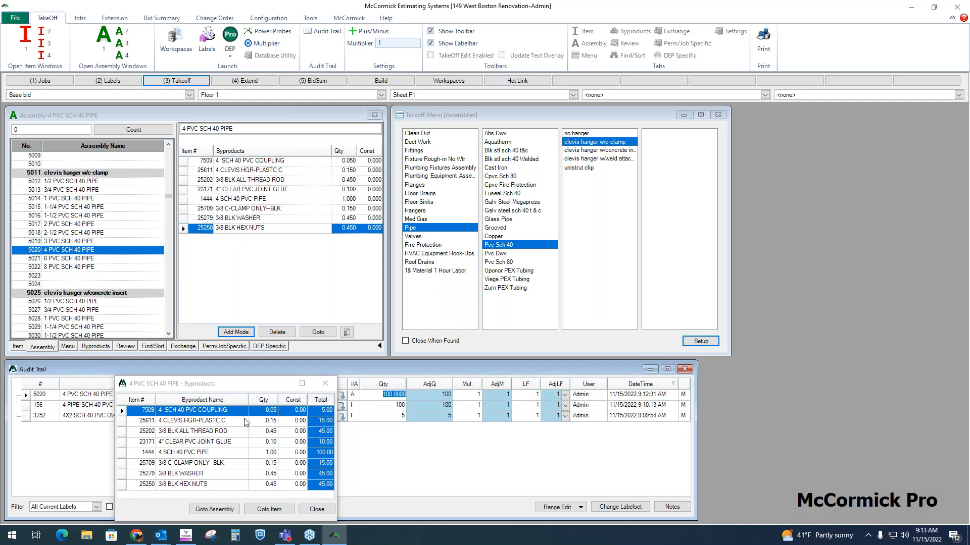
click(325, 383)
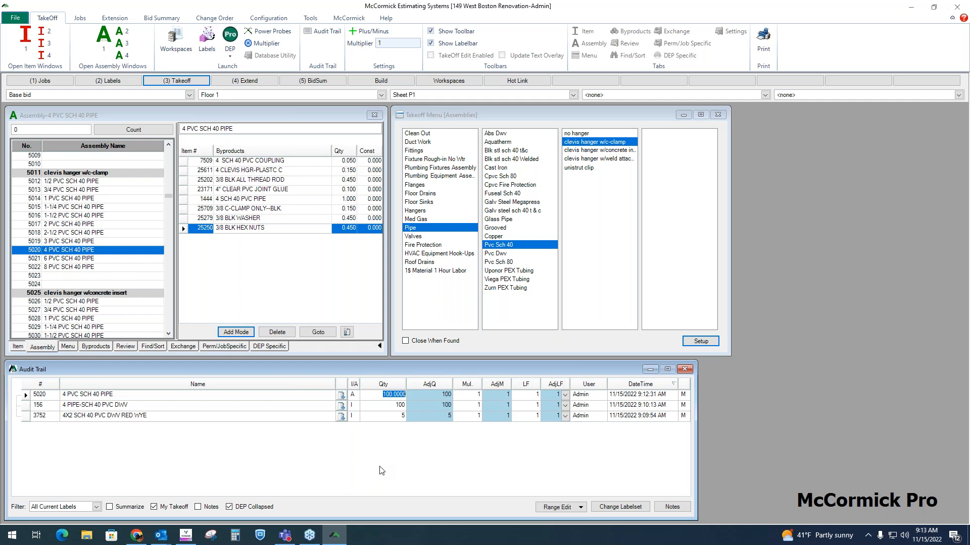
- Launch Design Estimating Pro and have its window fill the screen
click(230, 34)
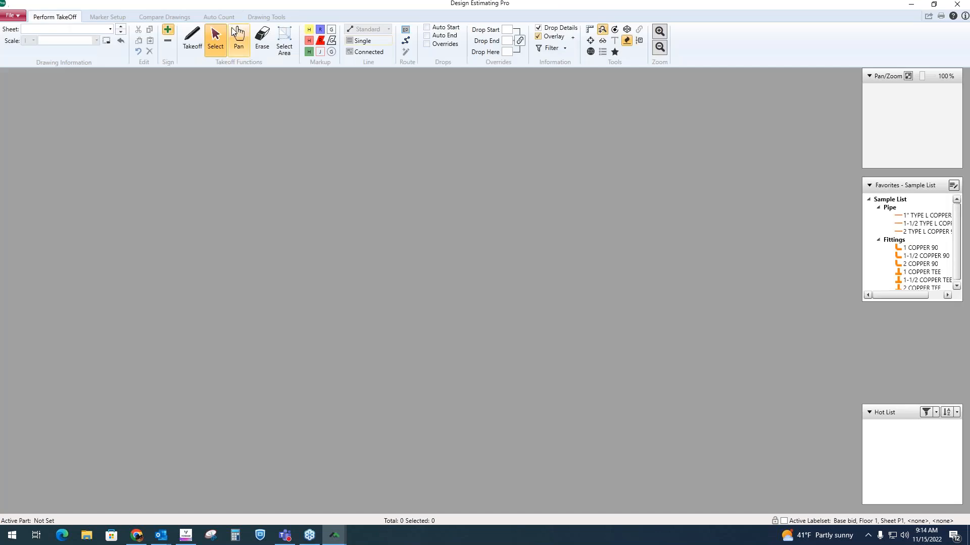
drag(162, 7, 308, 25)
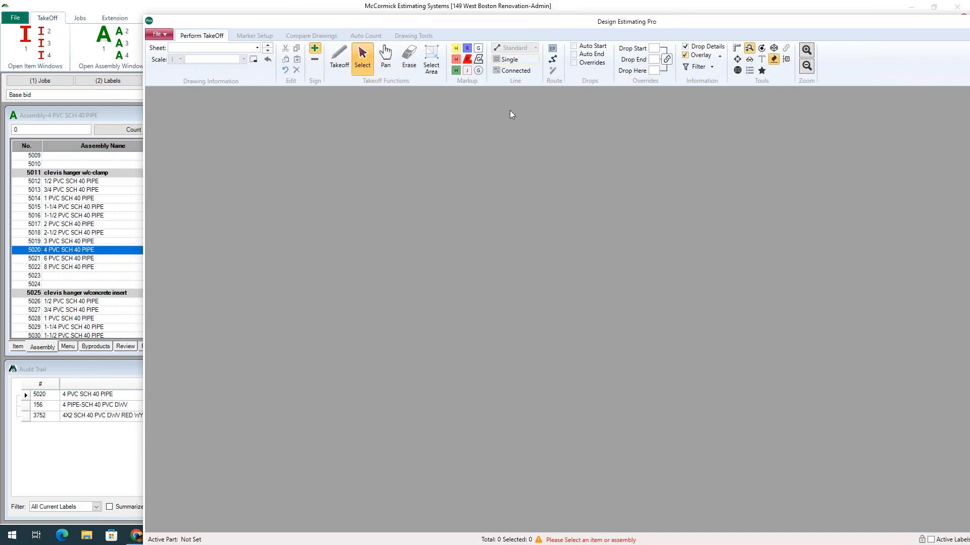
drag(314, 21, 230, 19)
double_click(227, 18)
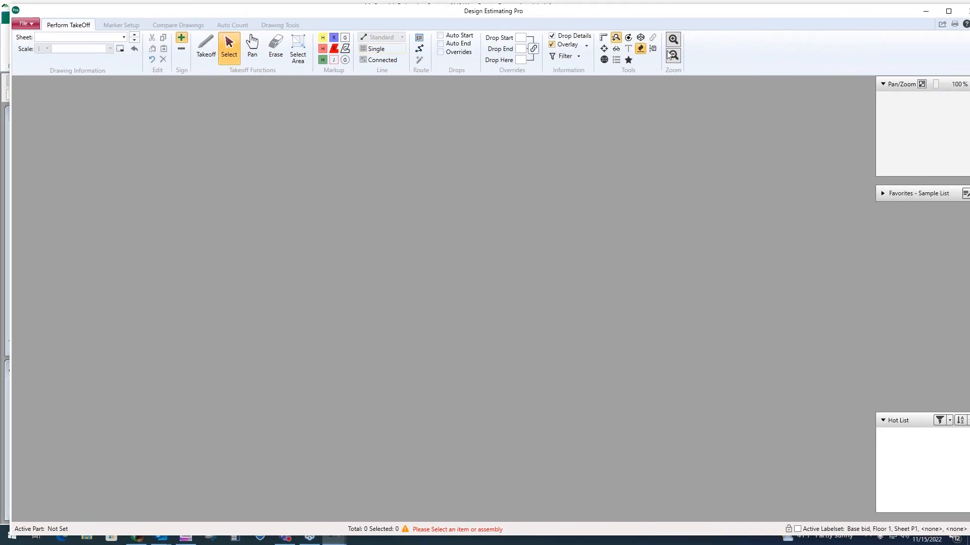
- Open the P-201-2 sheet from New Folder without rotating it, and set its scale to 1/8=1
click(109, 29)
click(37, 91)
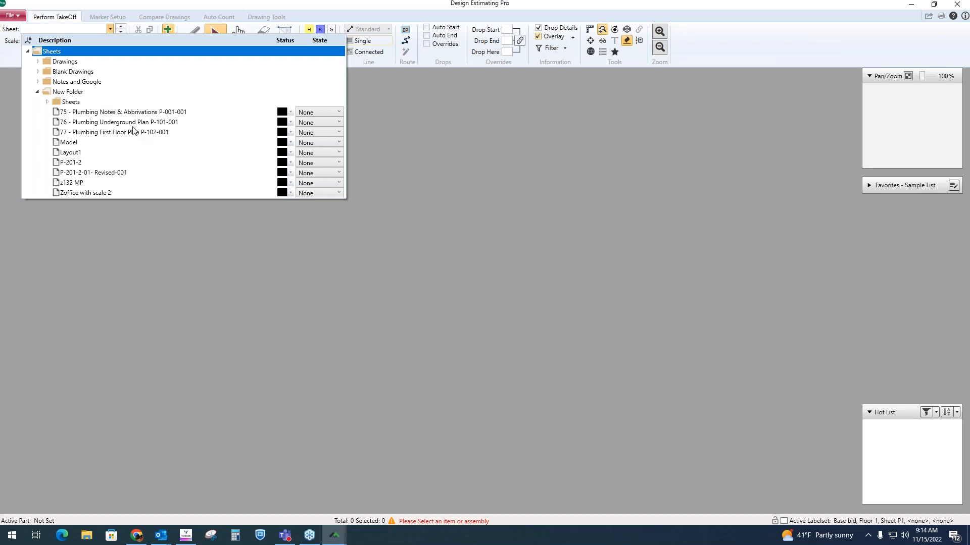
click(89, 163)
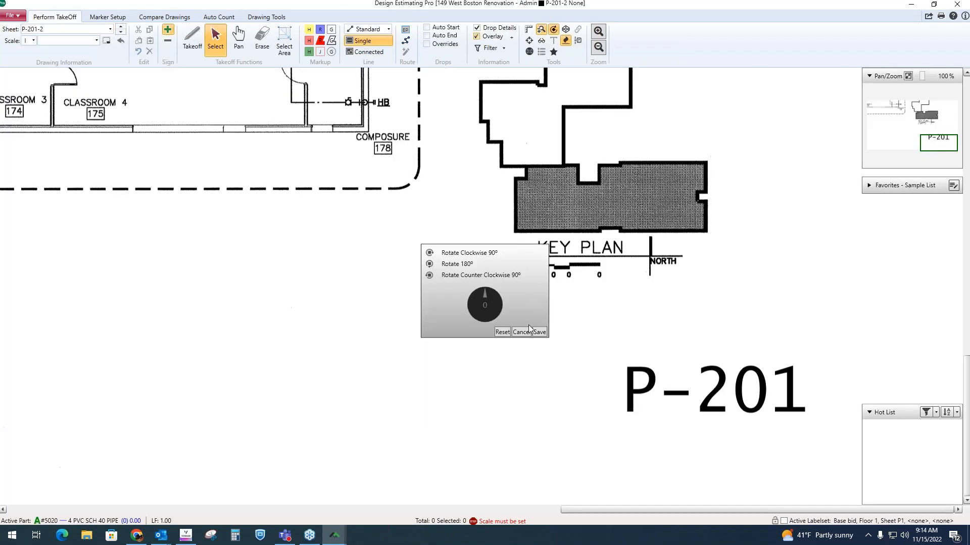
click(521, 333)
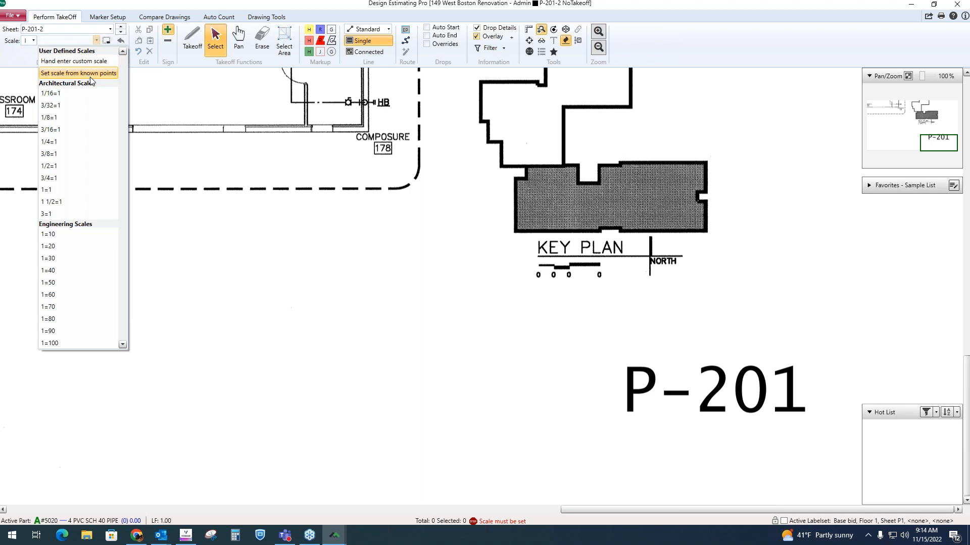
click(57, 117)
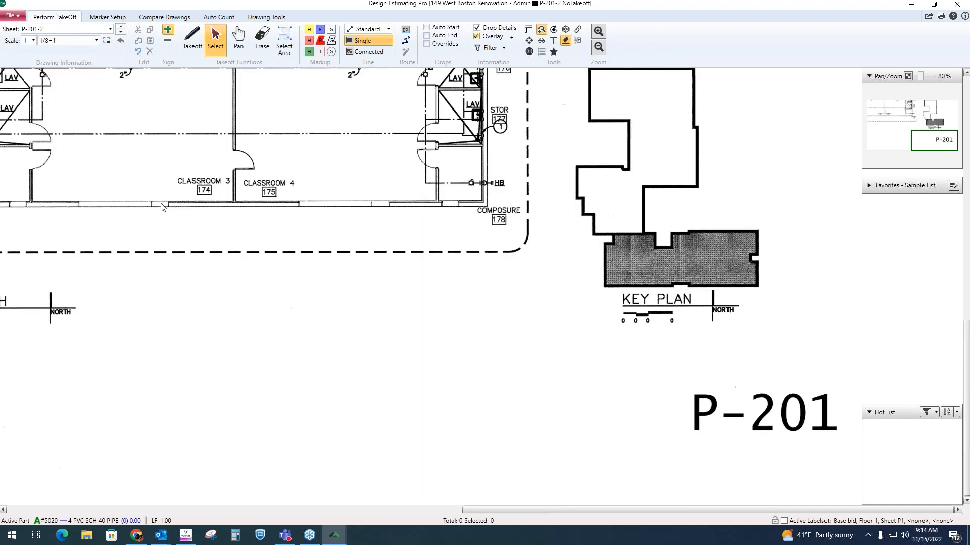
- Examine the rooms and piping runs on the Plumbing Floor Plan - South drawing
scroll(304, 244, down, 3)
scroll(305, 244, up, 3)
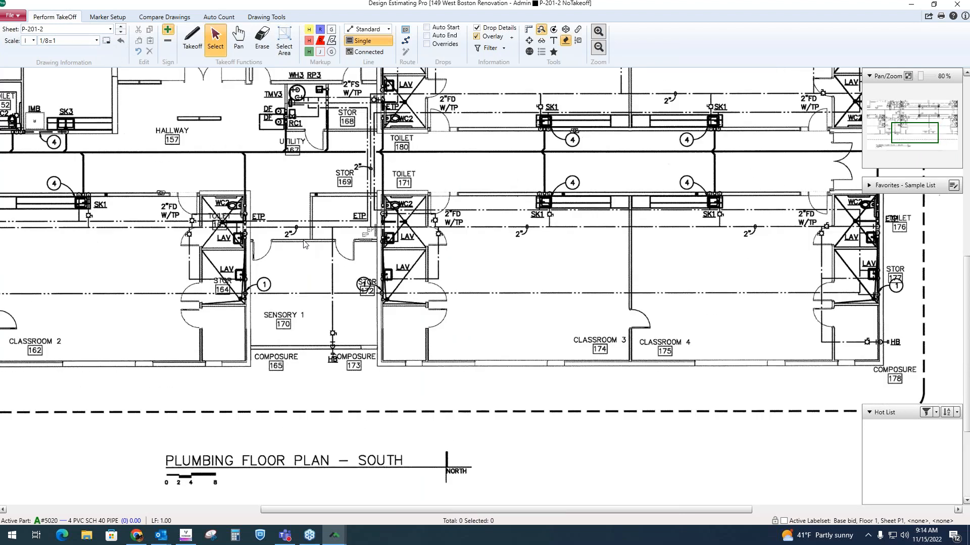
scroll(305, 244, up, 2)
scroll(309, 247, down, 4)
scroll(311, 248, down, 2)
scroll(335, 265, up, 3)
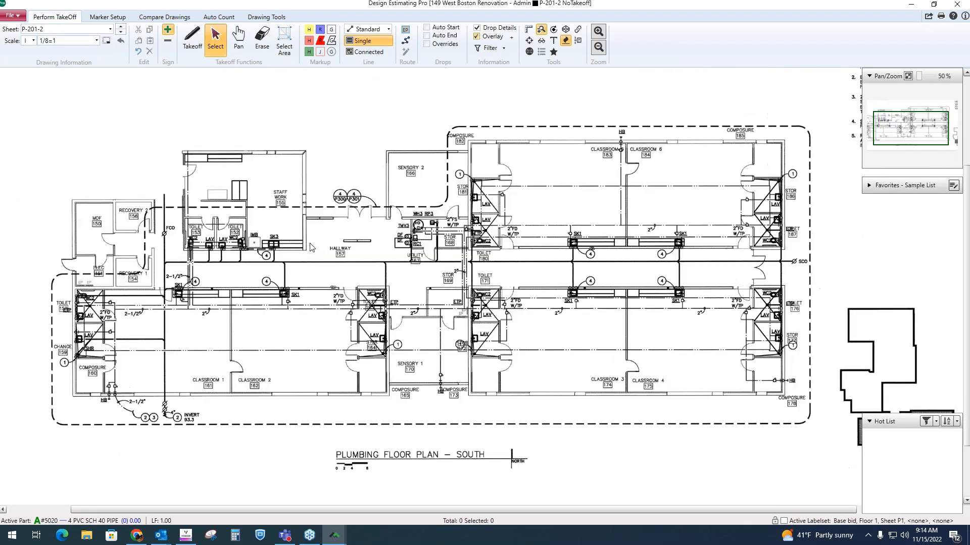
mouse_move(335, 266)
mouse_down()
mouse_move(454, 274)
mouse_move(367, 262)
mouse_up()
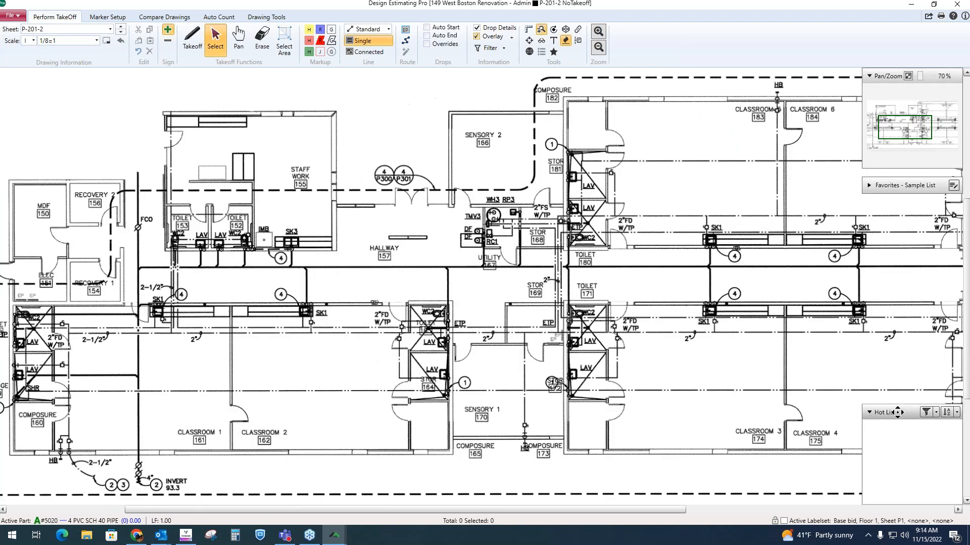
- Place the Hot List directly beneath Favorites, and switch back to McCormick Estimating Systems after viewing the full plan
drag(899, 412, 904, 247)
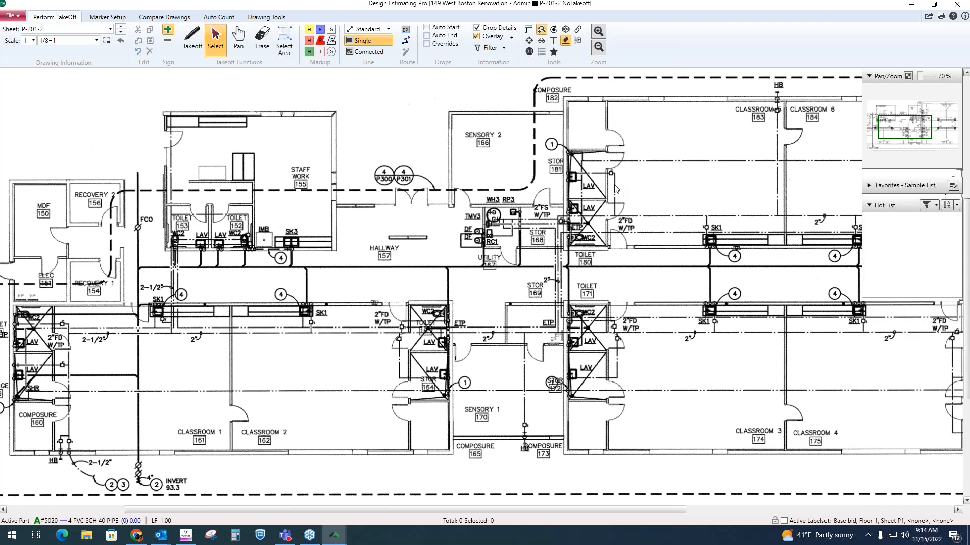
scroll(483, 246, up, 1)
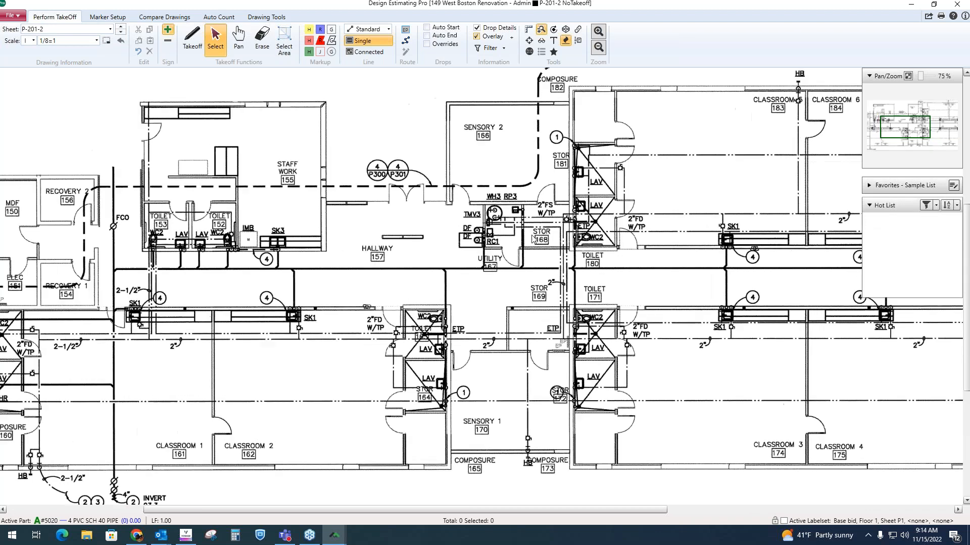
mouse_move(910, 119)
mouse_down()
mouse_move(929, 75)
mouse_move(918, 76)
mouse_up()
scroll(508, 335, down, 3)
scroll(443, 344, up, 1)
scroll(443, 347, up, 3)
drag(422, 317, 476, 347)
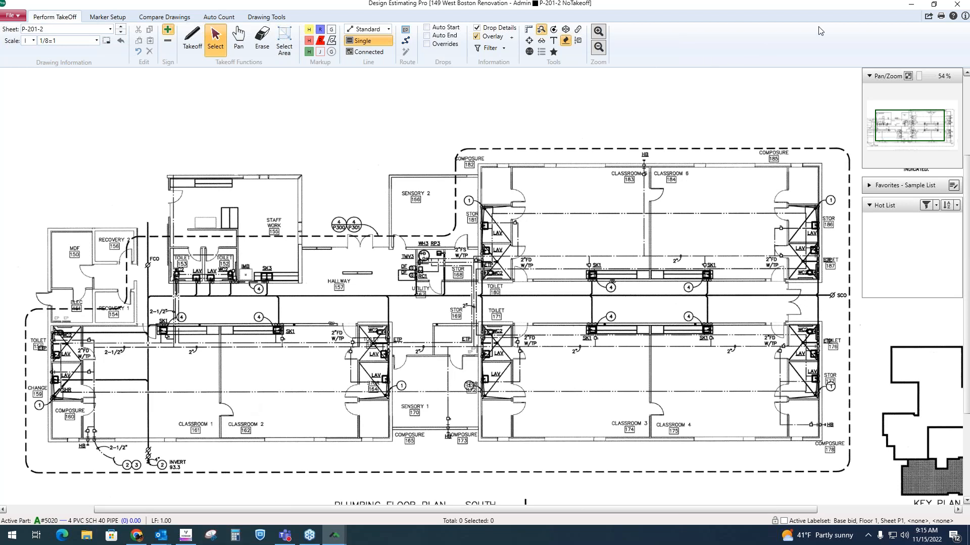
click(911, 4)
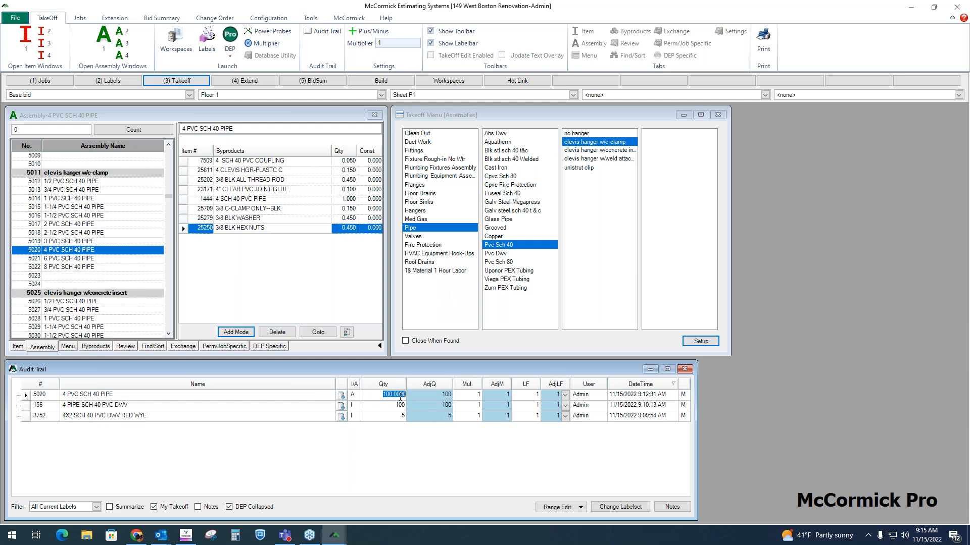
- Switch to Design Estimating Pro and take off about 35.26 ft of 4 PVC SCH 40 PIPE along the main from the invert past the FCO
click(75, 250)
mouse_move(335, 537)
click(429, 486)
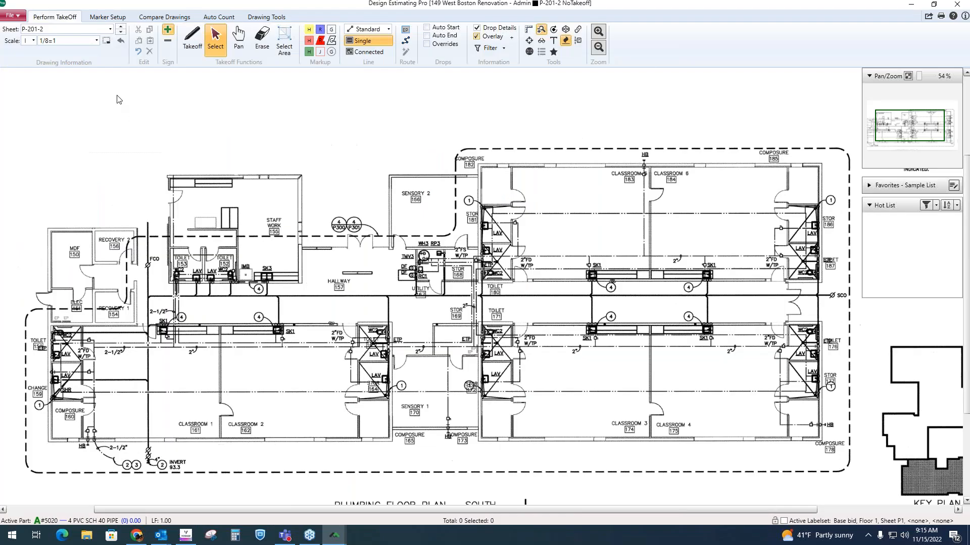
click(188, 50)
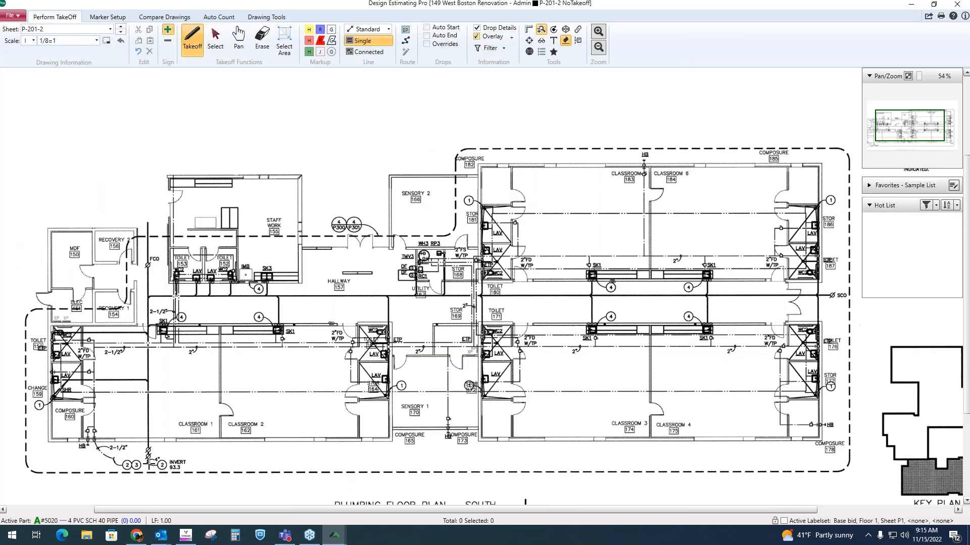
click(148, 449)
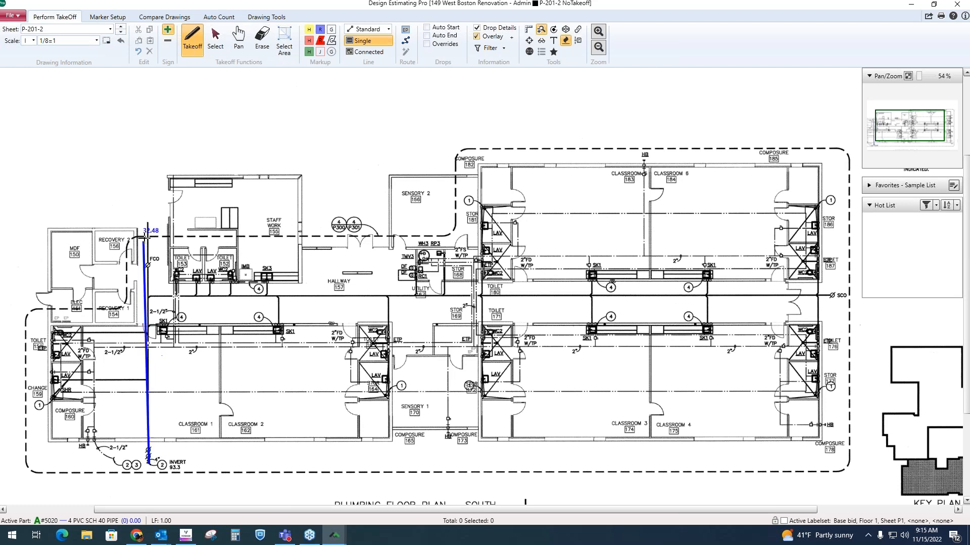
click(148, 221)
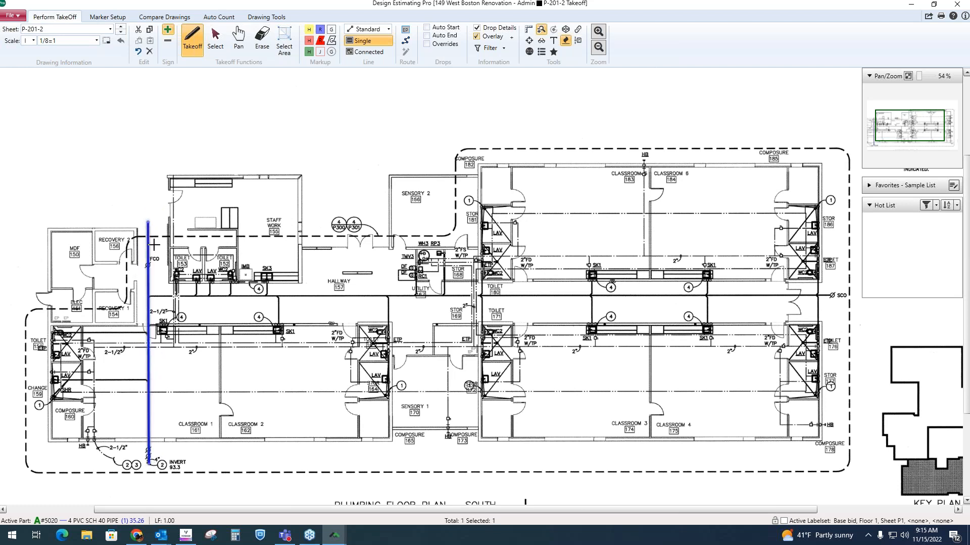
- Return to McCormick Estimating Systems and check the name and quantity of the newly drawn pipe entry in the Audit Trail
click(909, 10)
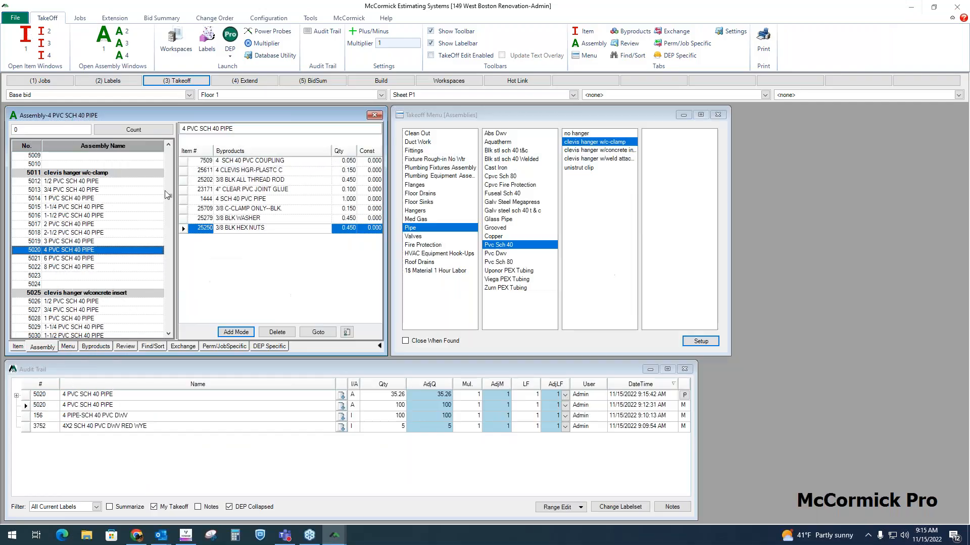
click(397, 394)
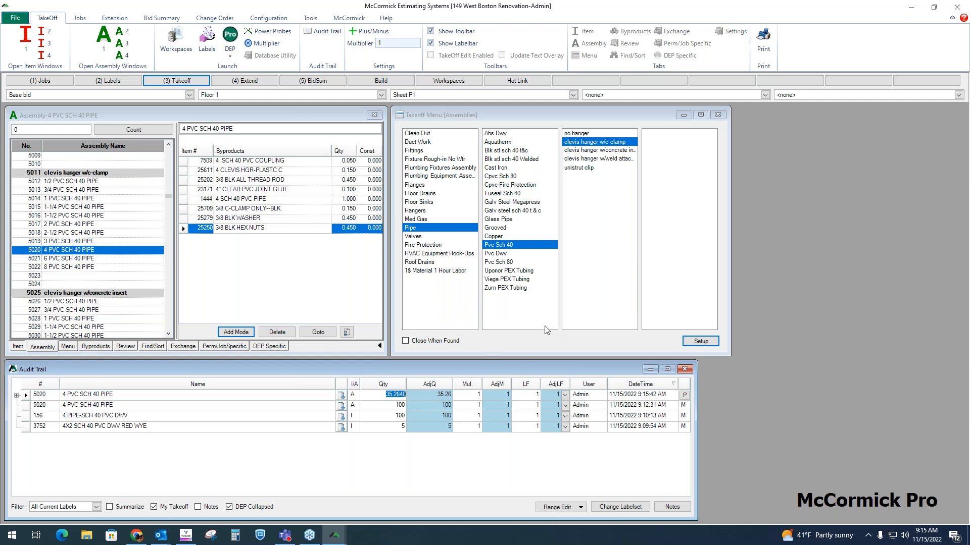
click(132, 395)
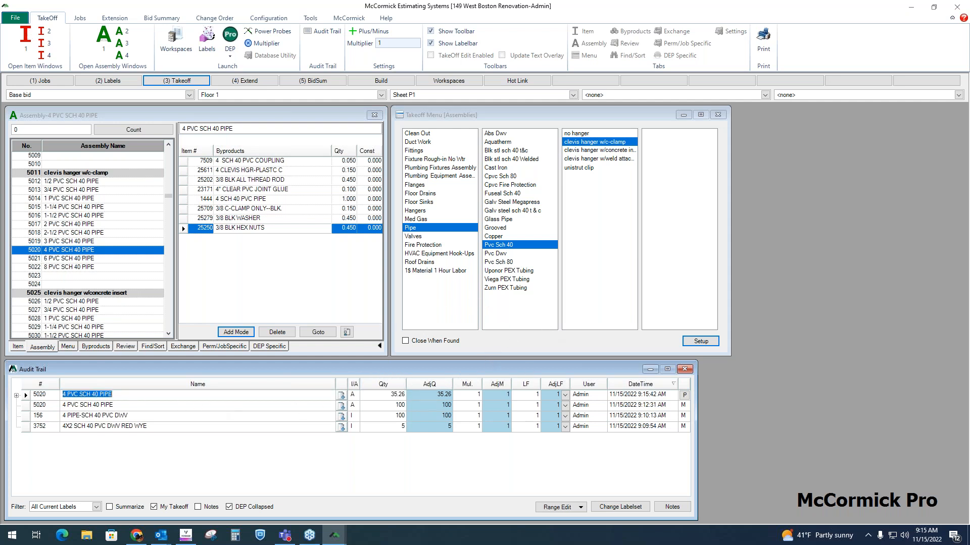
click(390, 396)
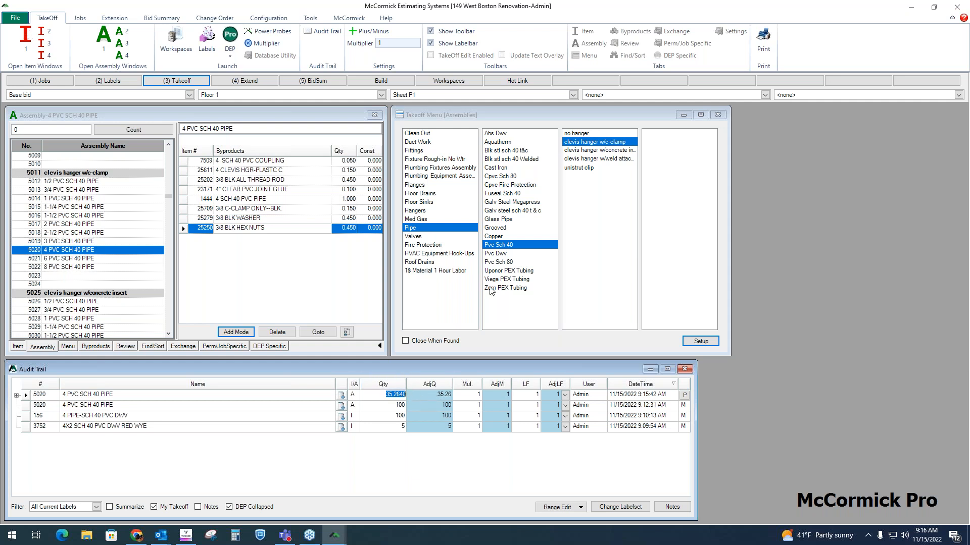
- Select the OPEN FRONT ELONG W/C PVC L-COP assembly from the L-Copper floor-mounted tank water closets and review its byproducts
click(451, 169)
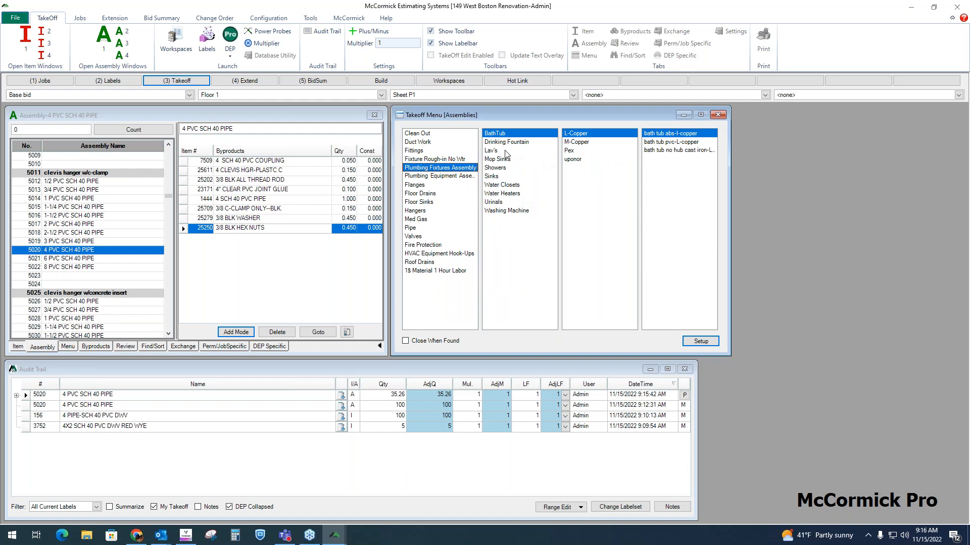
click(515, 186)
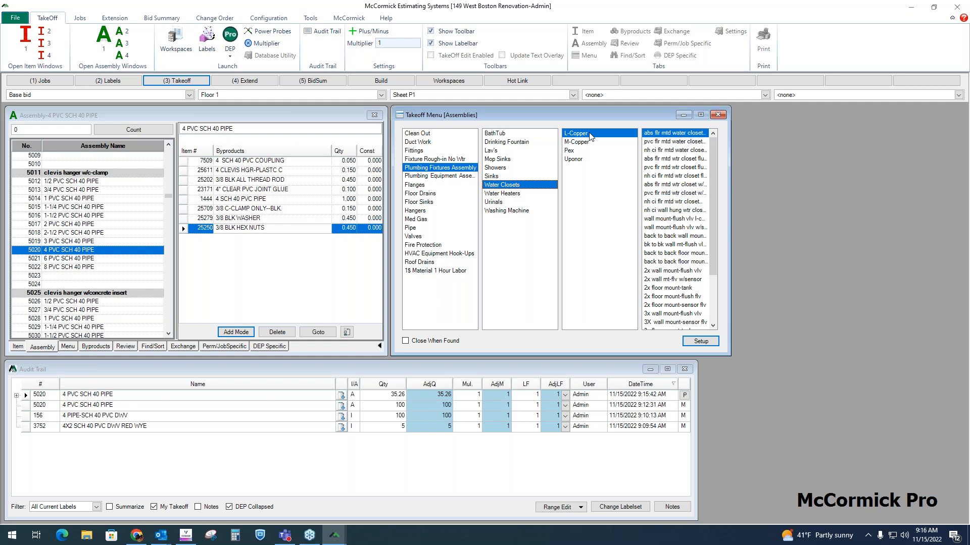
click(677, 147)
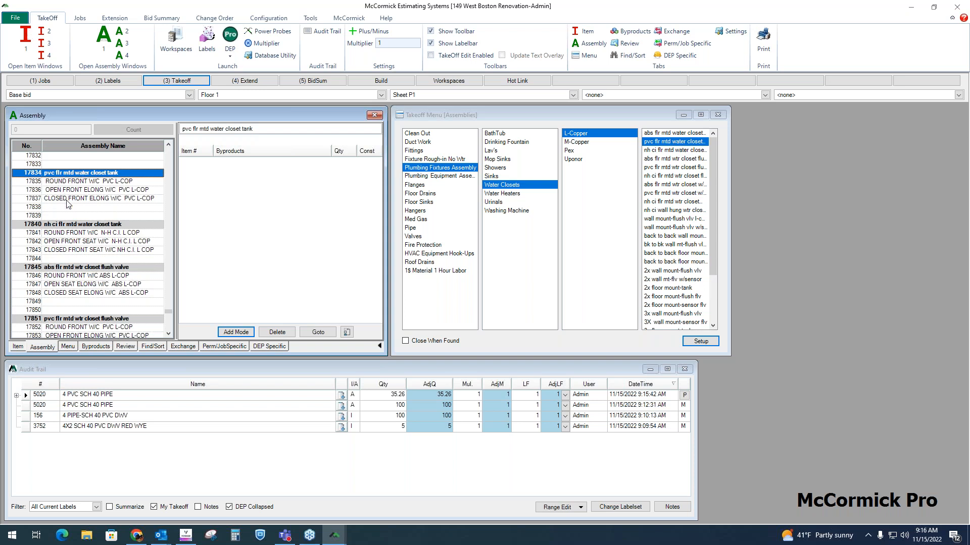
click(107, 193)
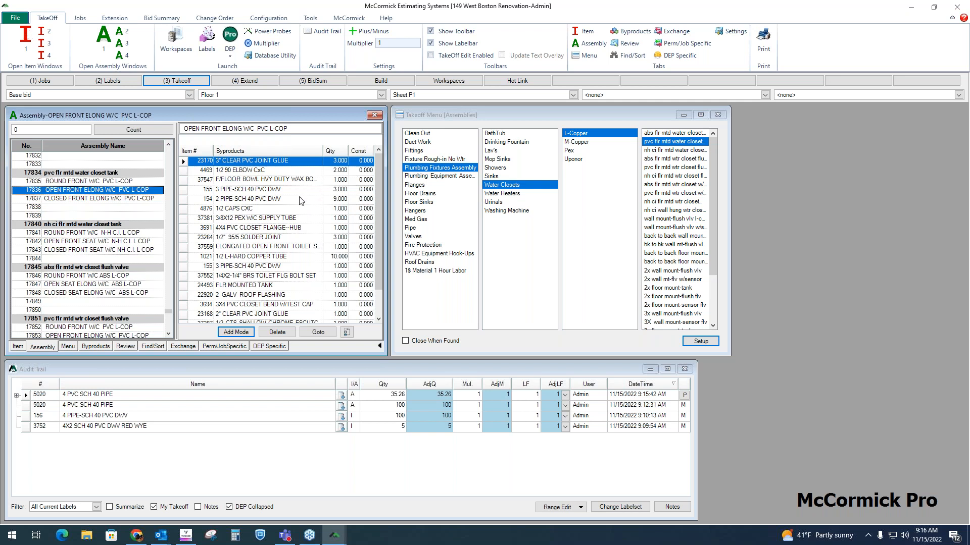
scroll(299, 202, down, 1)
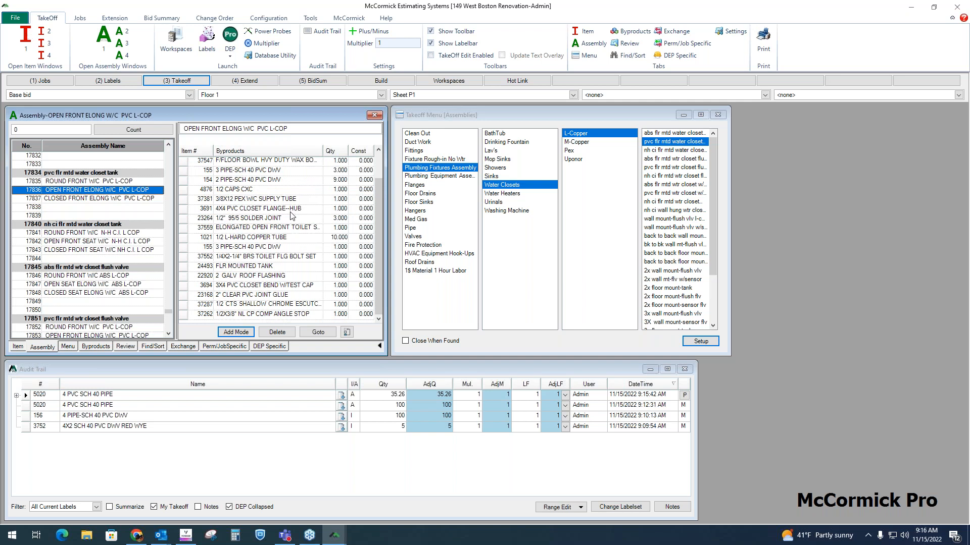
scroll(292, 216, up, 1)
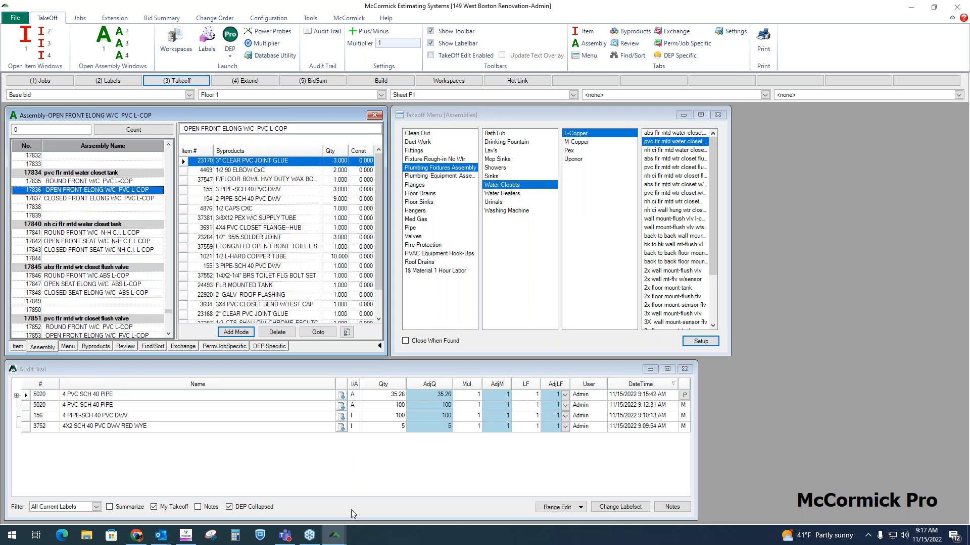
- Switch to the P-201-2 drawing and count one water closet in Toilet 152 and one in the toilet room west of Classroom 1
click(338, 542)
click(409, 478)
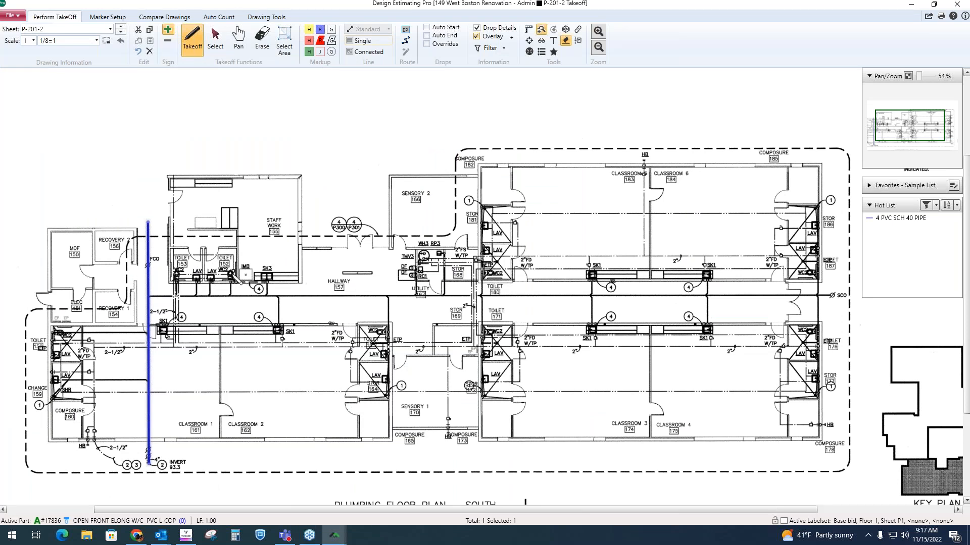
click(229, 275)
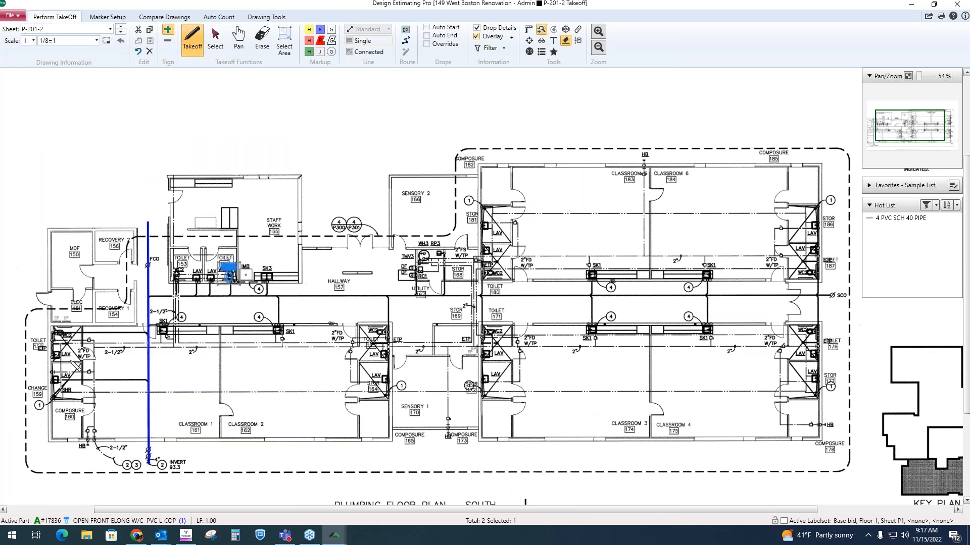
click(56, 333)
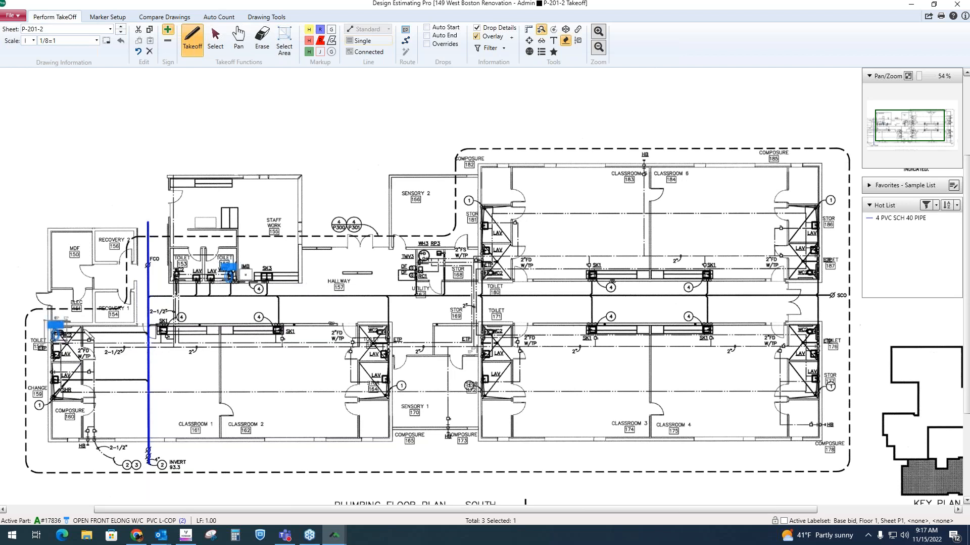
- Check the water closet and drawn pipe entries in the McCormick Audit Trail, and view the marked-up P-201-2 drawing
click(916, 5)
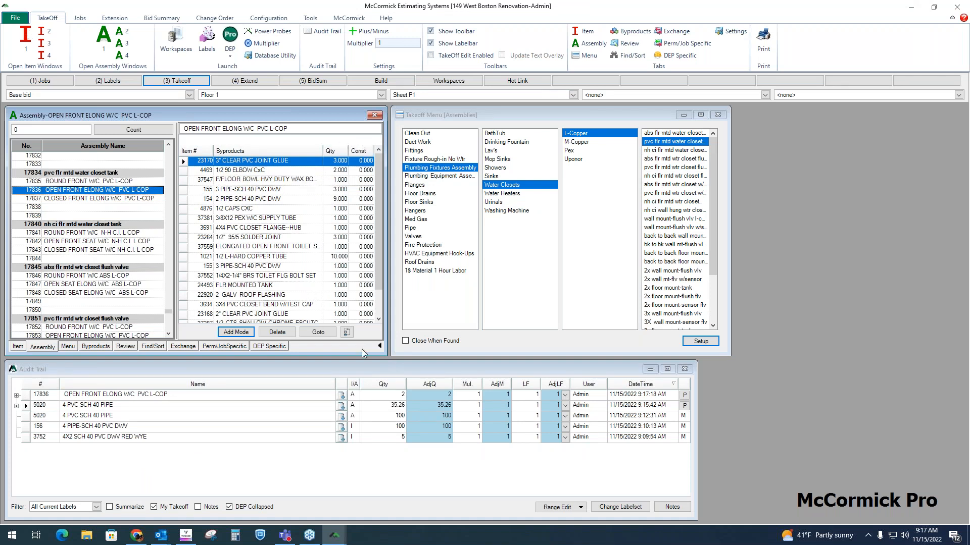
click(400, 408)
click(399, 398)
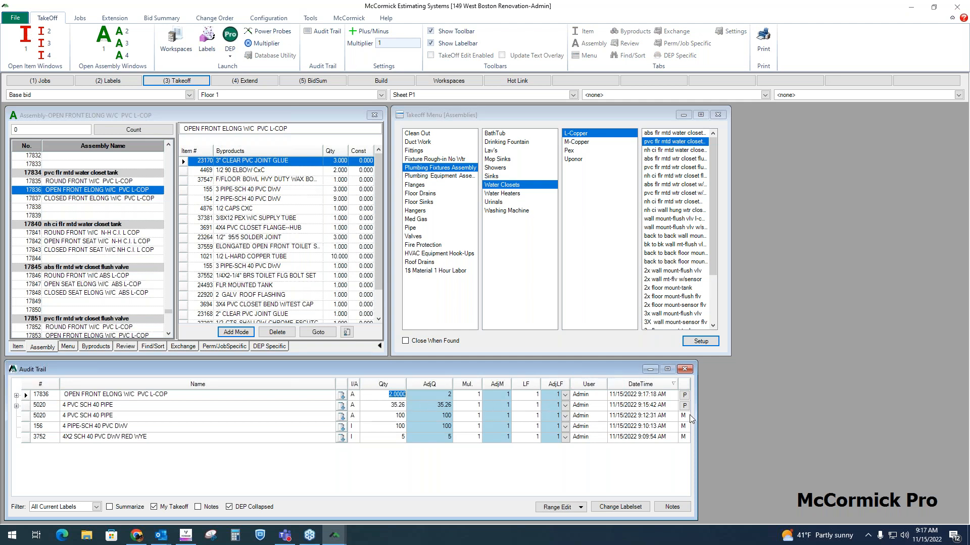
mouse_move(687, 401)
mouse_move(342, 539)
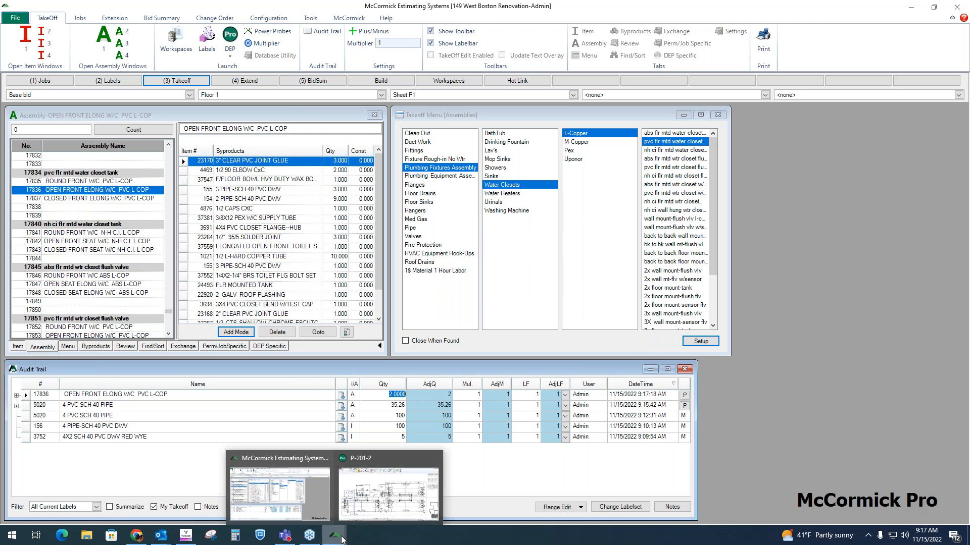
click(409, 484)
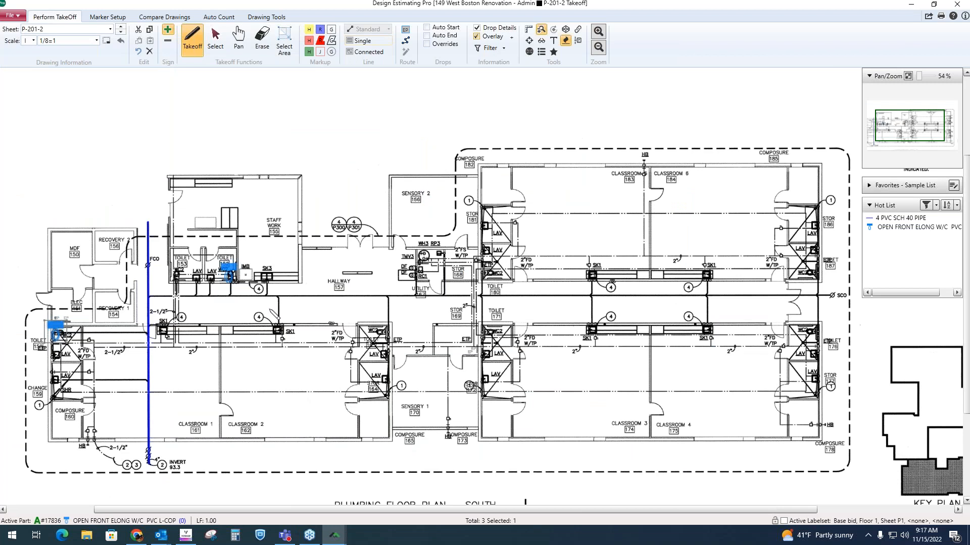
click(904, 7)
- Select the WALL HUNG LAV PVC-L-COPPER assembly from the L Copper PVC lavs in the plumbing fixture assemblies
click(499, 152)
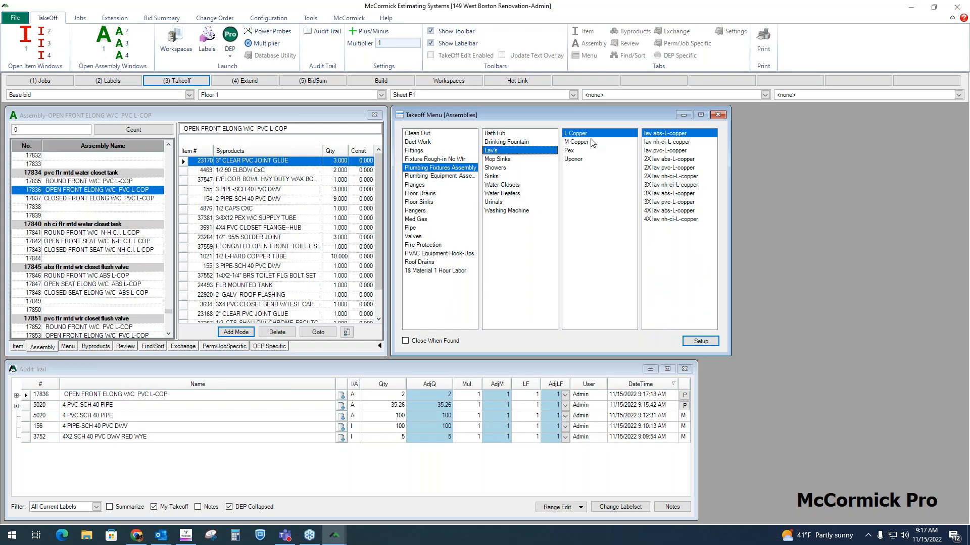
click(675, 150)
click(97, 191)
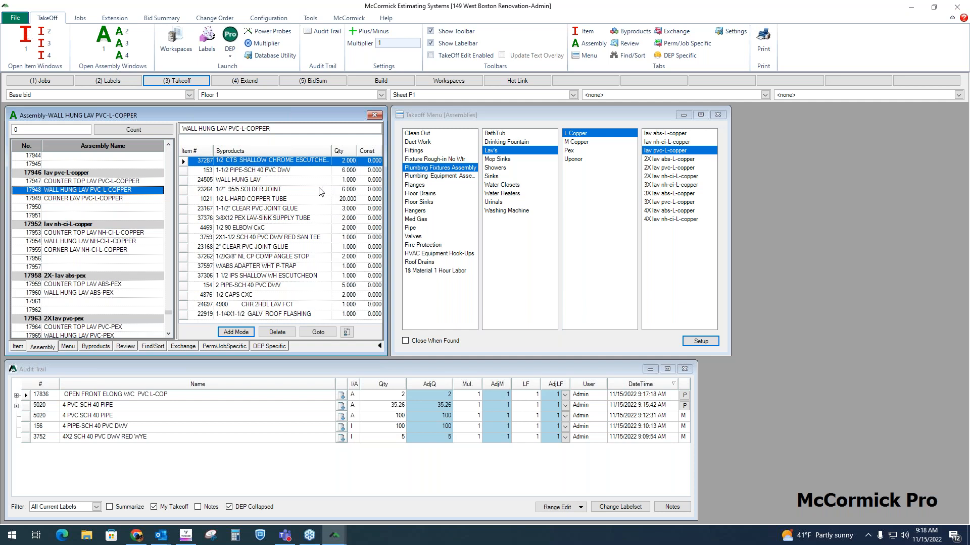
- Give the wall hung lav assembly a pink Lav symbol for the drawings, and show its byproducts again
click(277, 349)
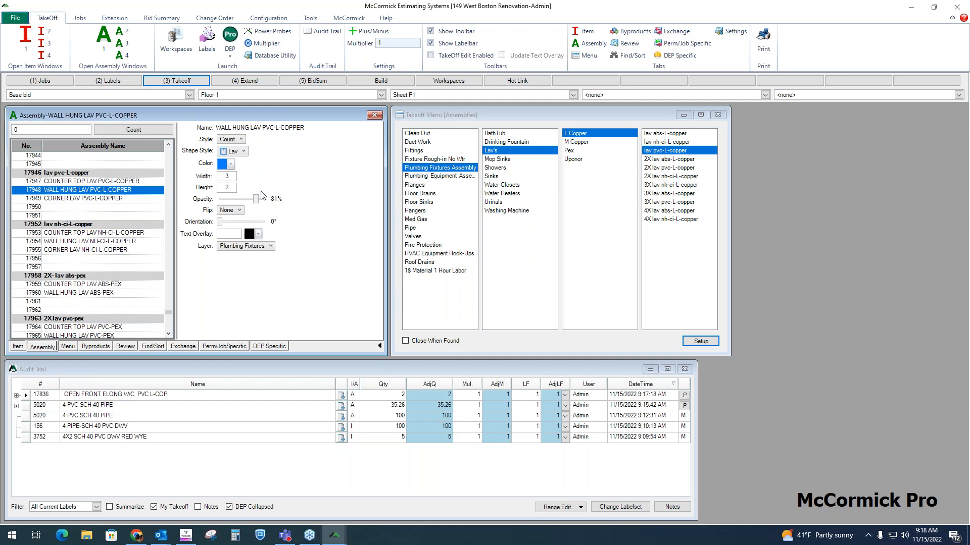
click(243, 152)
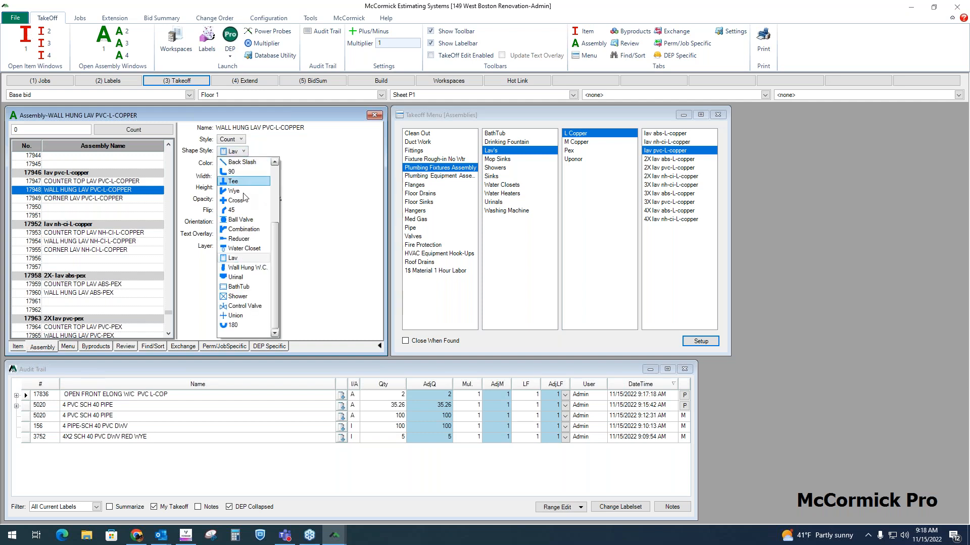
click(241, 258)
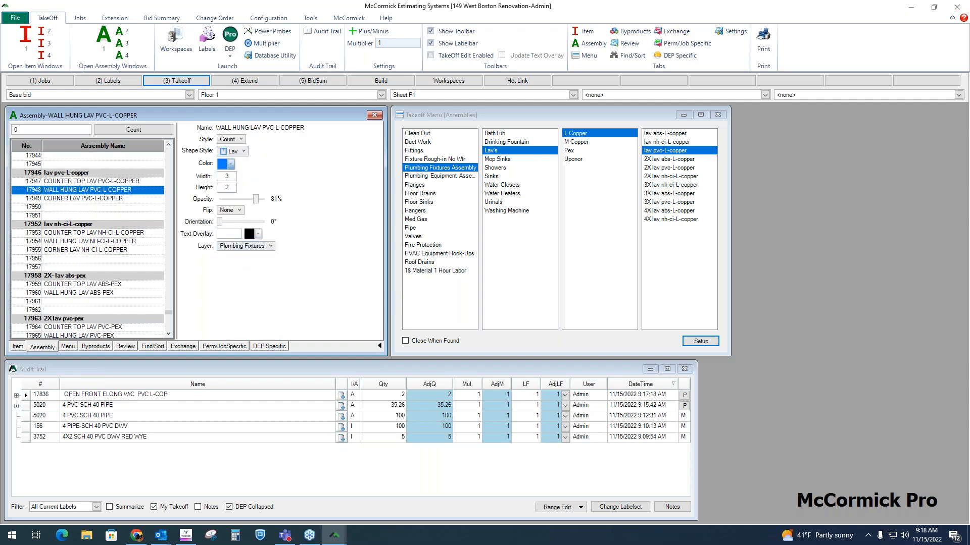
click(231, 163)
click(271, 217)
click(95, 347)
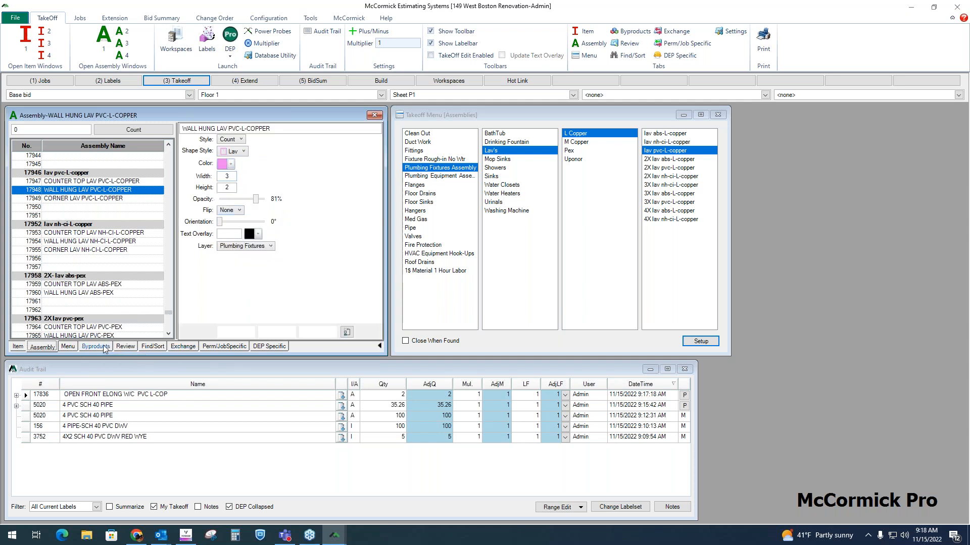
- Switch to the P-201-2 drawing and count the two wall hung lavs between Toilets 153 and 152
click(334, 536)
click(403, 478)
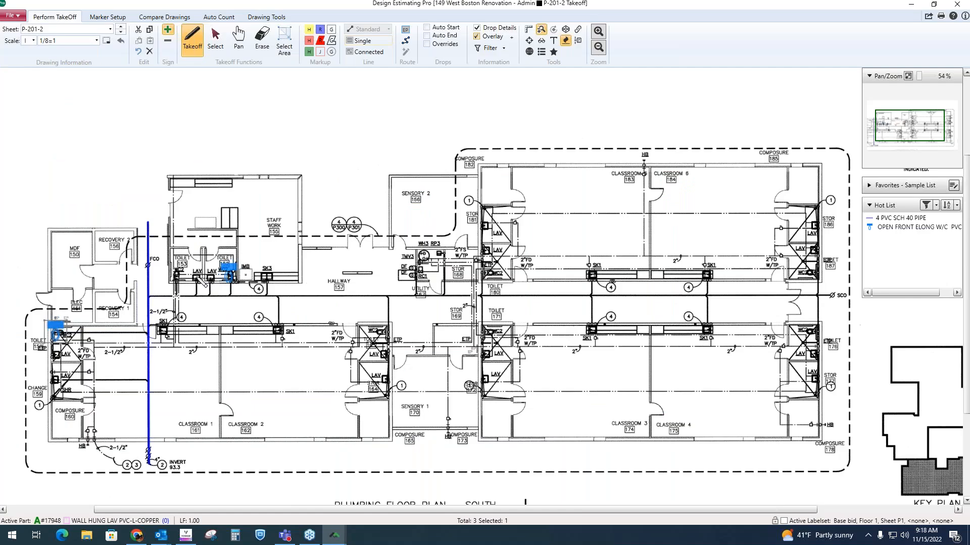
click(211, 277)
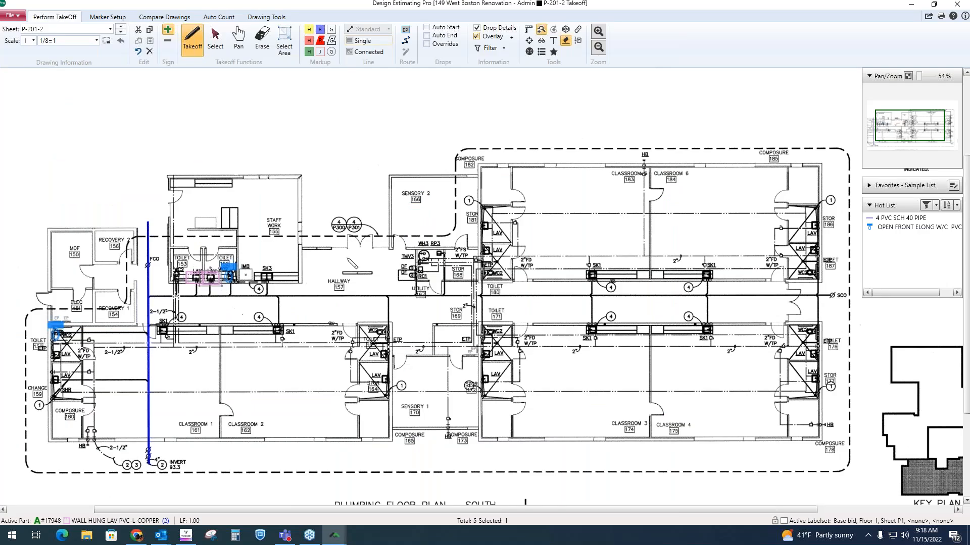
- Show the takeoff legend on the drawing and place it in the blank area above the Staff Work room
scroll(345, 136, down, 1)
scroll(345, 136, down, 3)
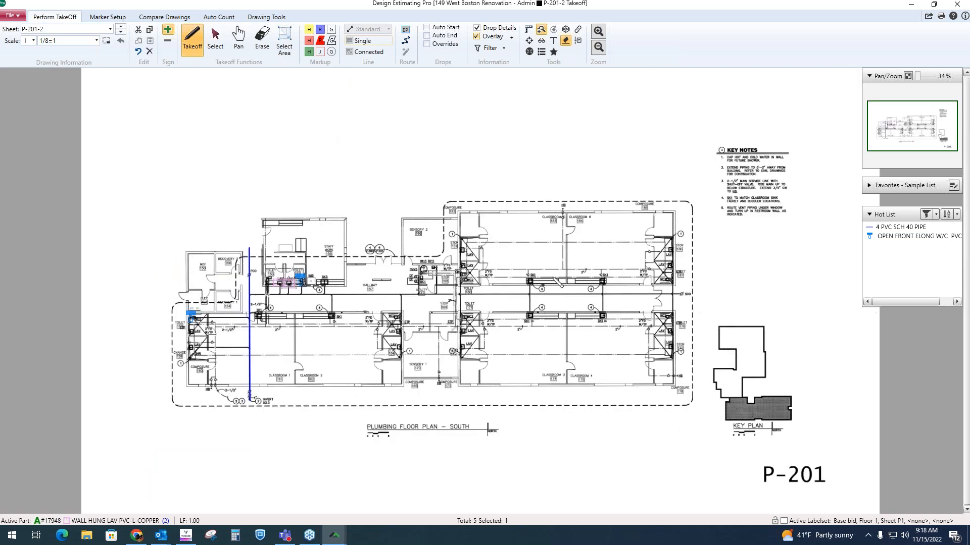
scroll(476, 292, up, 1)
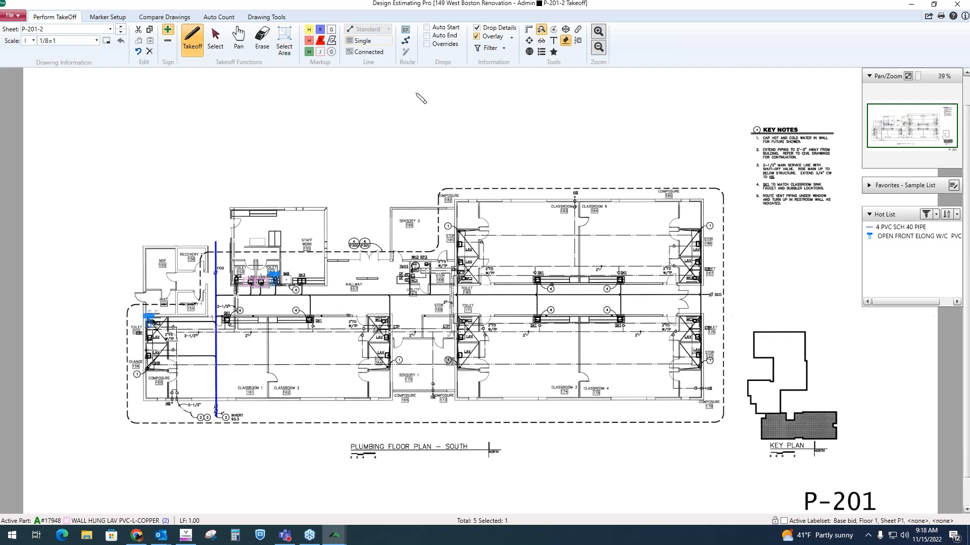
click(216, 41)
drag(190, 78, 263, 156)
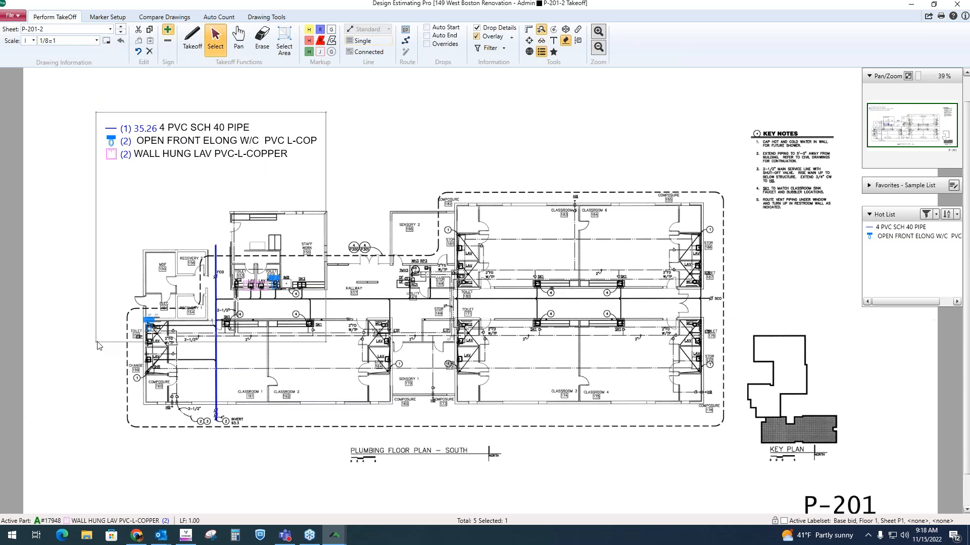
click(227, 187)
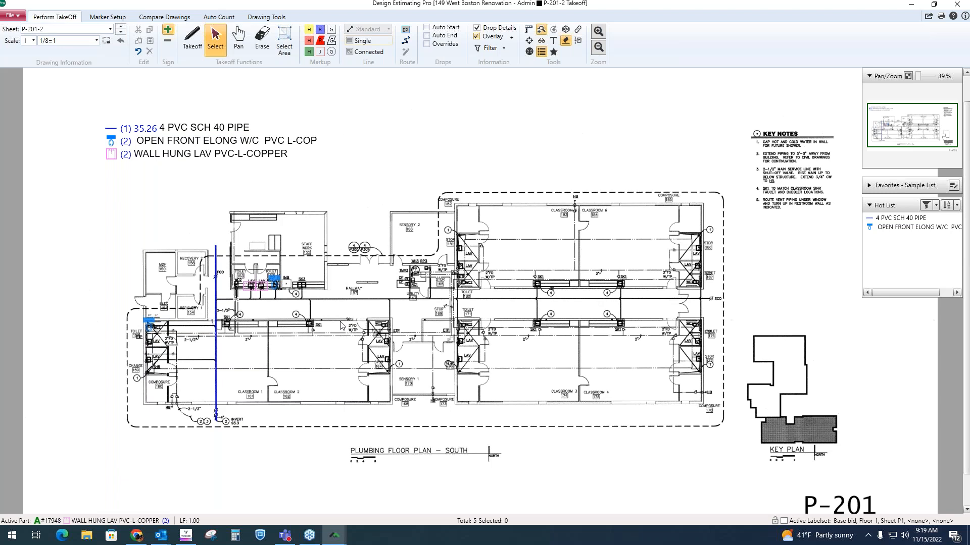
- Count the two wall hung lavs and the open front water closet at Storage 181 and Toilet 180
click(903, 225)
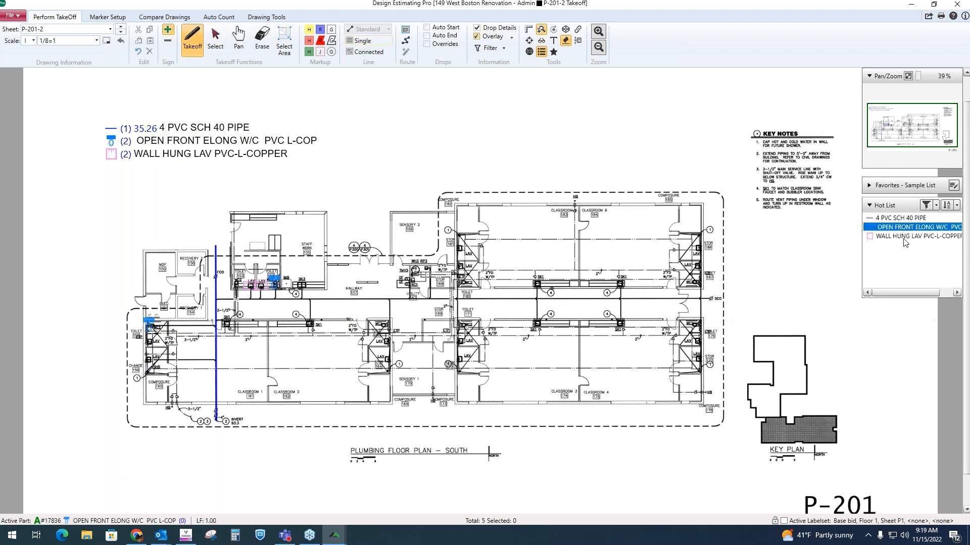
click(904, 218)
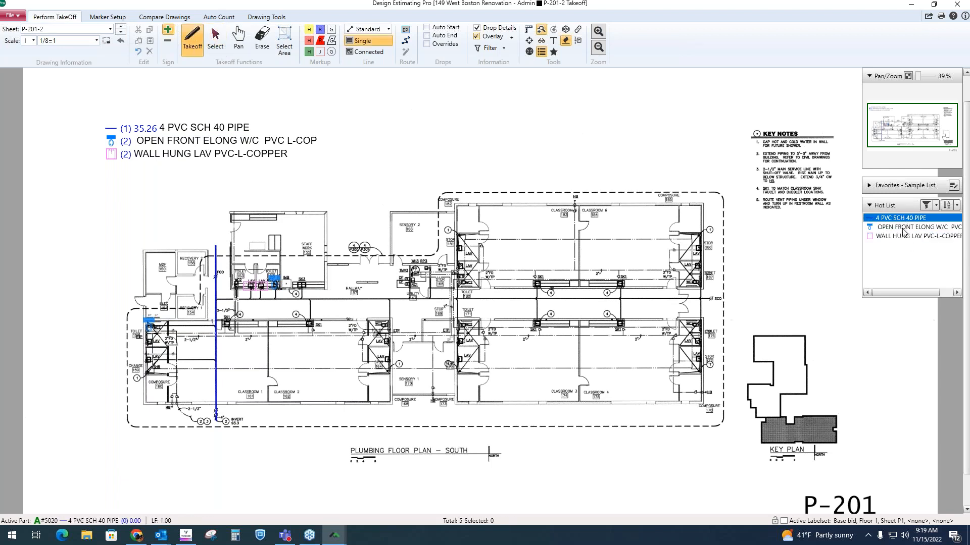
scroll(465, 284, up, 3)
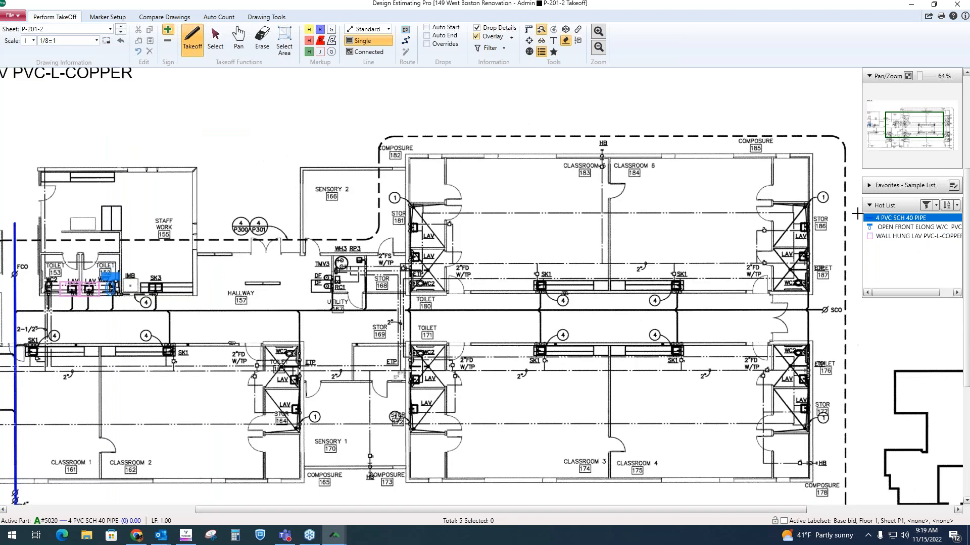
click(905, 237)
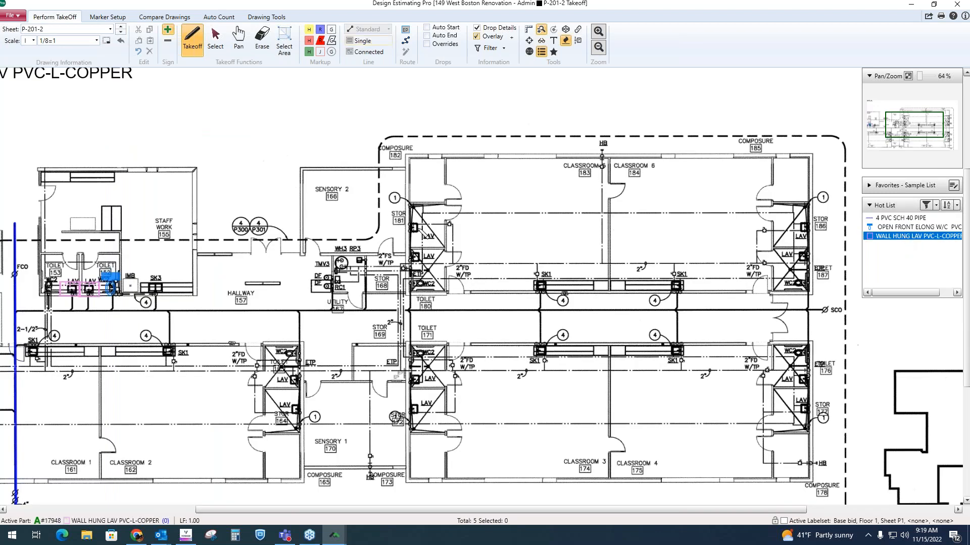
click(418, 228)
click(419, 255)
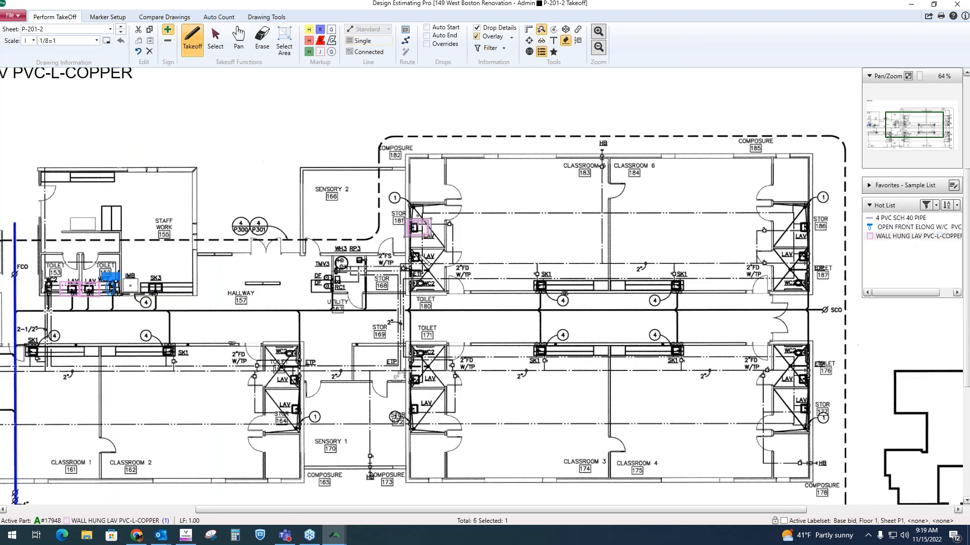
click(924, 227)
click(419, 279)
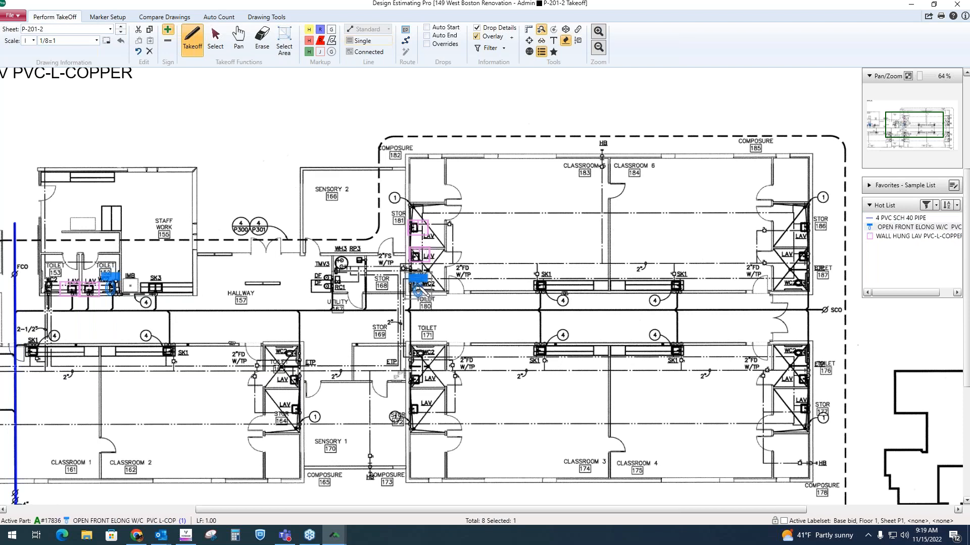
- Take off about 100 feet of 4 PVC SCH 40 PIPE along the hallway main, from the existing pipe run to the SCO
click(909, 218)
scroll(540, 306, down, 3)
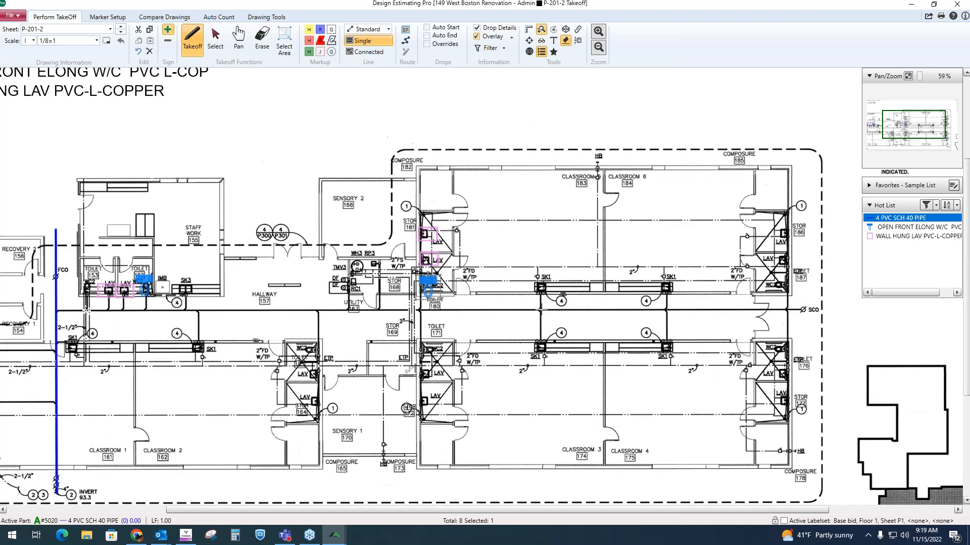
click(214, 309)
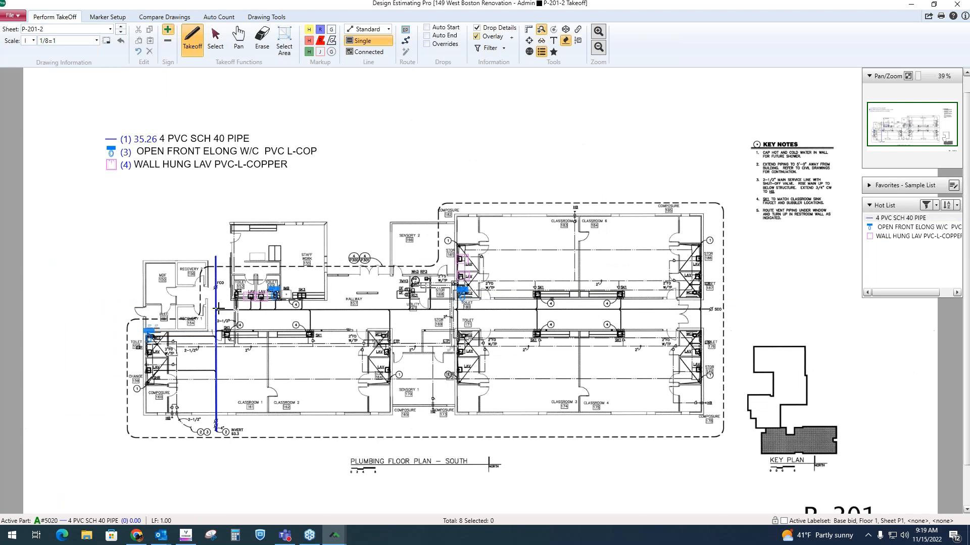
click(712, 309)
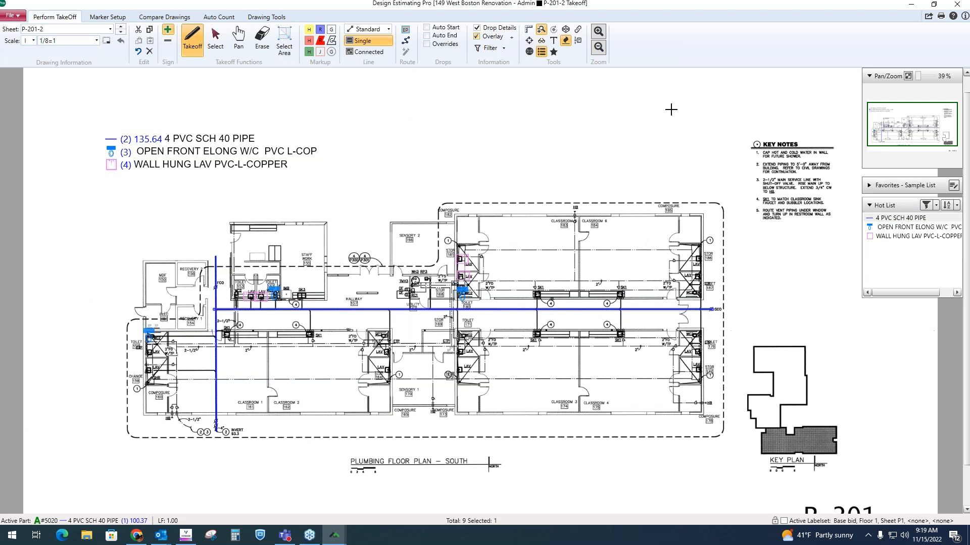
- Leave the drawing, extend the job, and look through the BASE BID material items by cost code
click(905, 9)
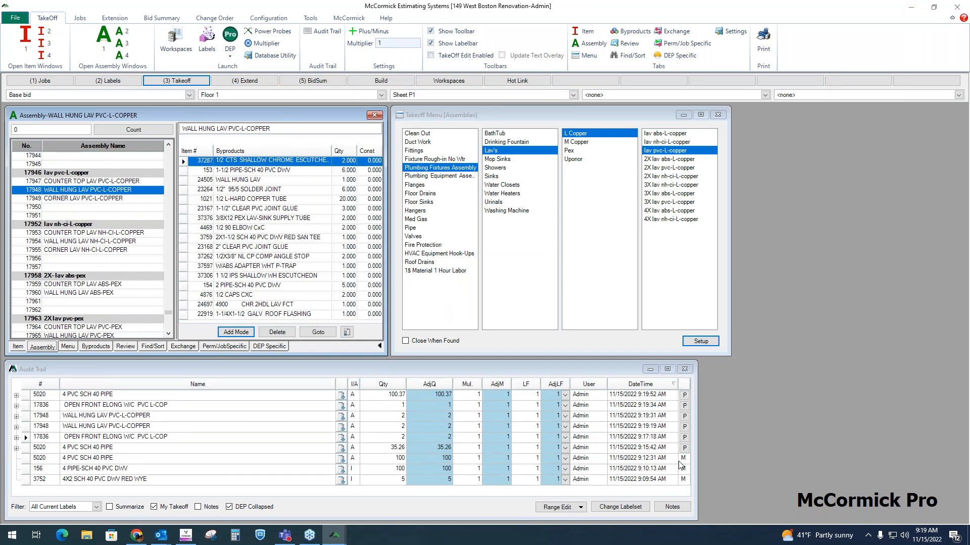
click(259, 82)
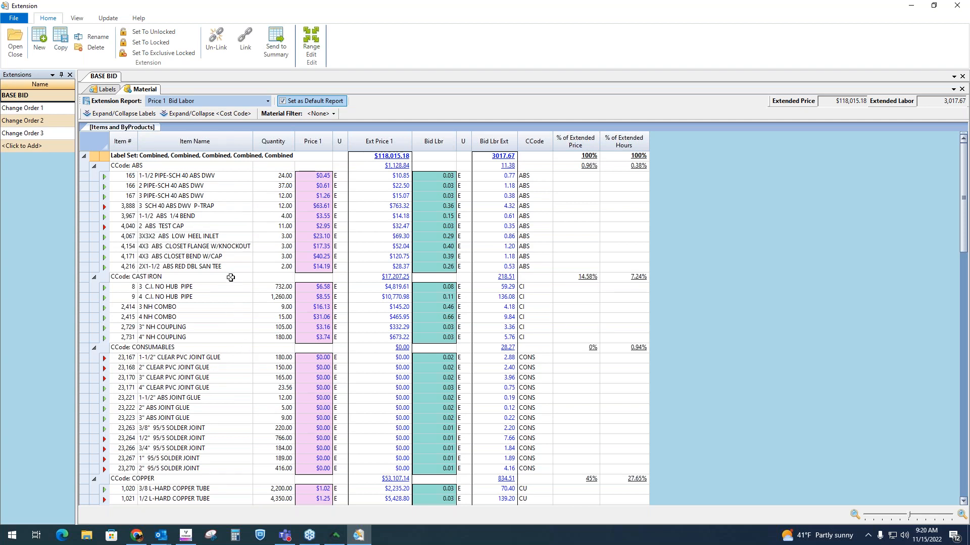
scroll(233, 273, down, 4)
scroll(232, 254, down, 9)
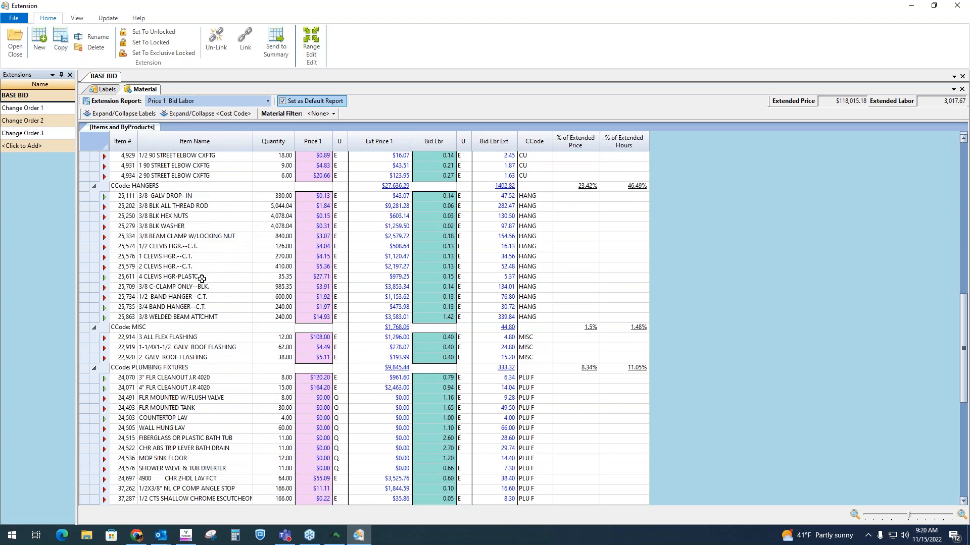
scroll(202, 279, down, 8)
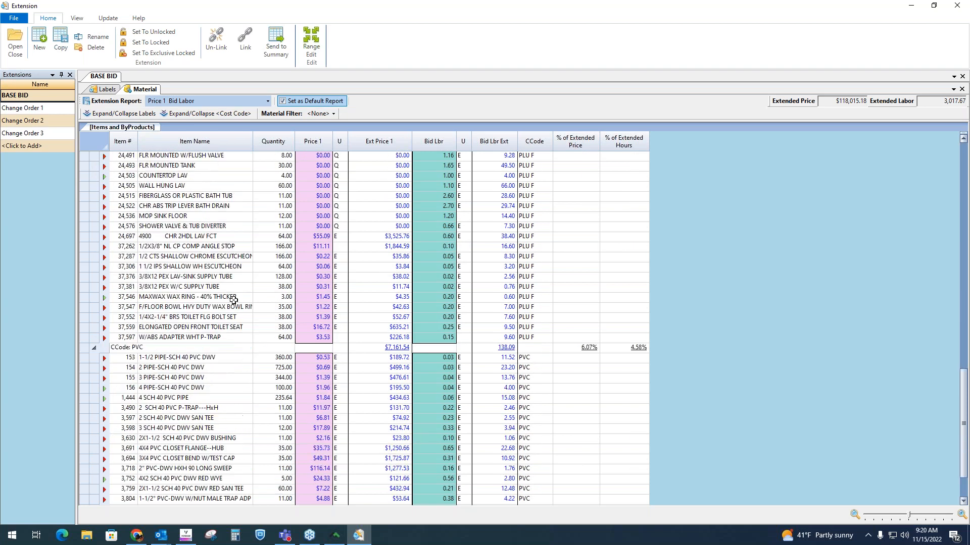
scroll(241, 305, up, 15)
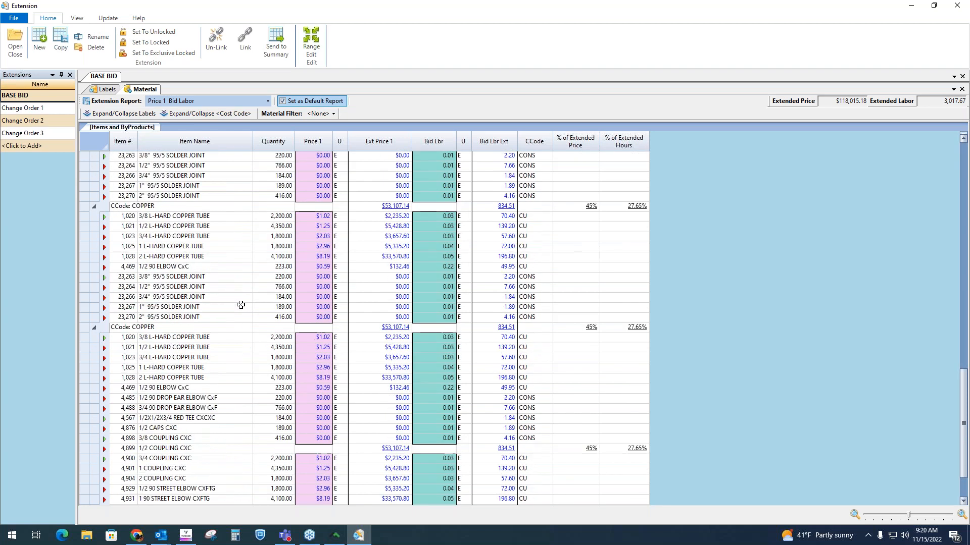
- Examine the Quantity, Price 1 and Bid Lbr columns of the base bid extension
click(271, 141)
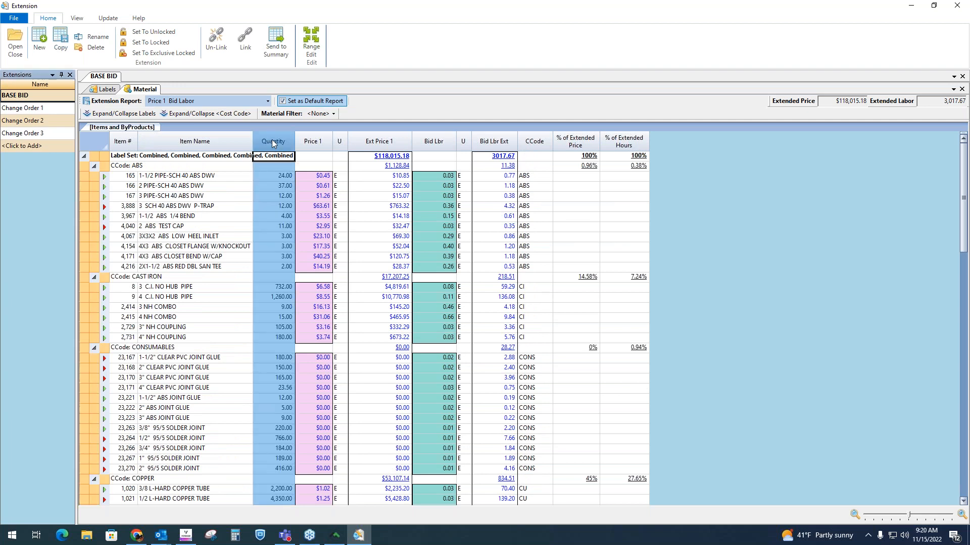
click(322, 142)
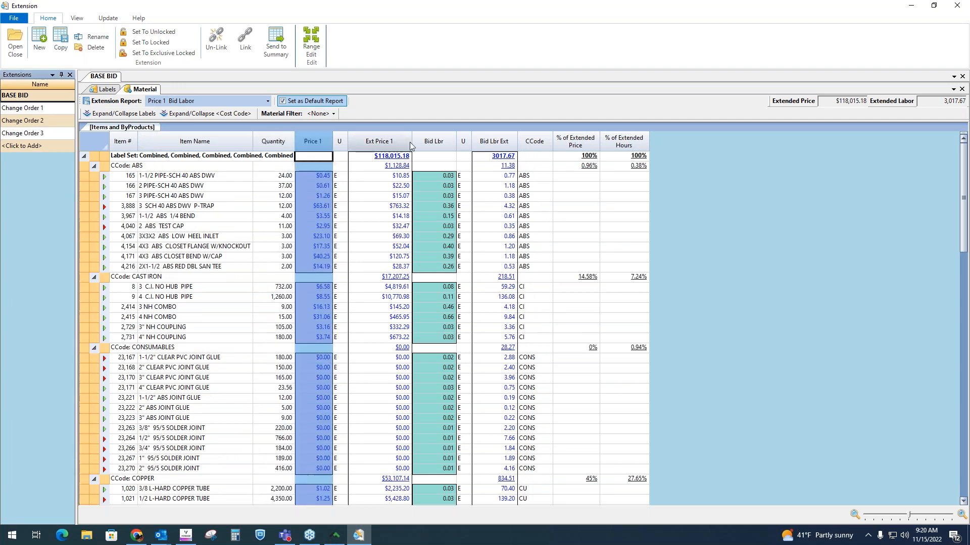
click(443, 144)
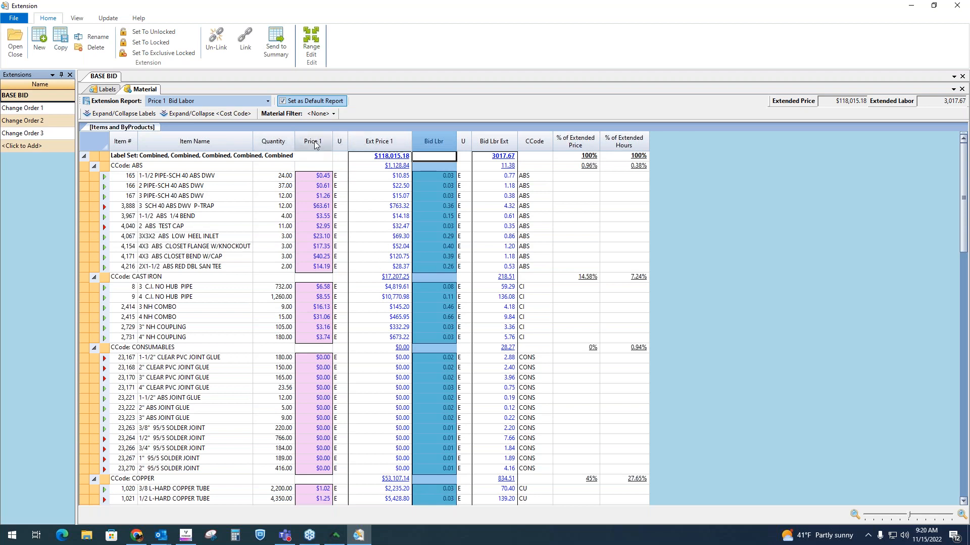
- Switch the extension report to Item Materials List and back to Price 1 Bid Labor
click(259, 103)
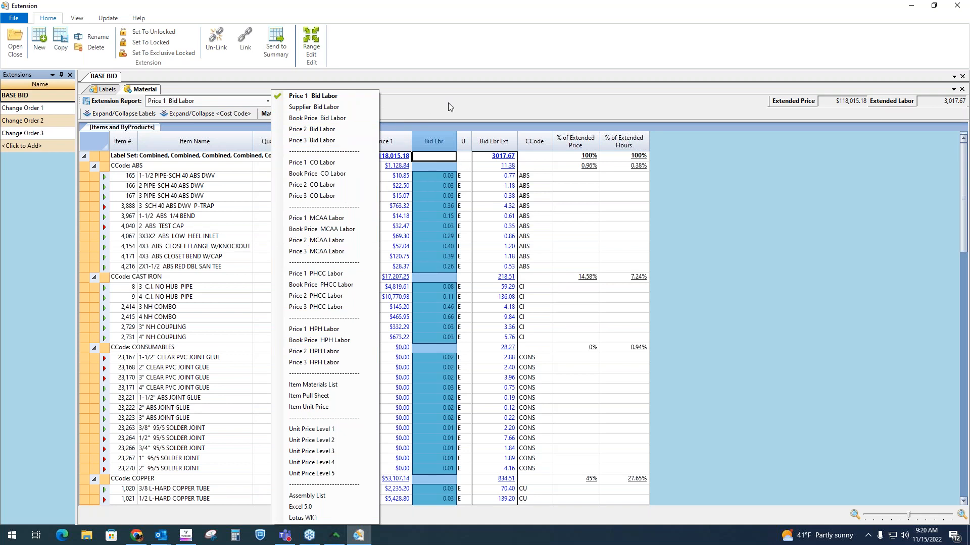
click(329, 386)
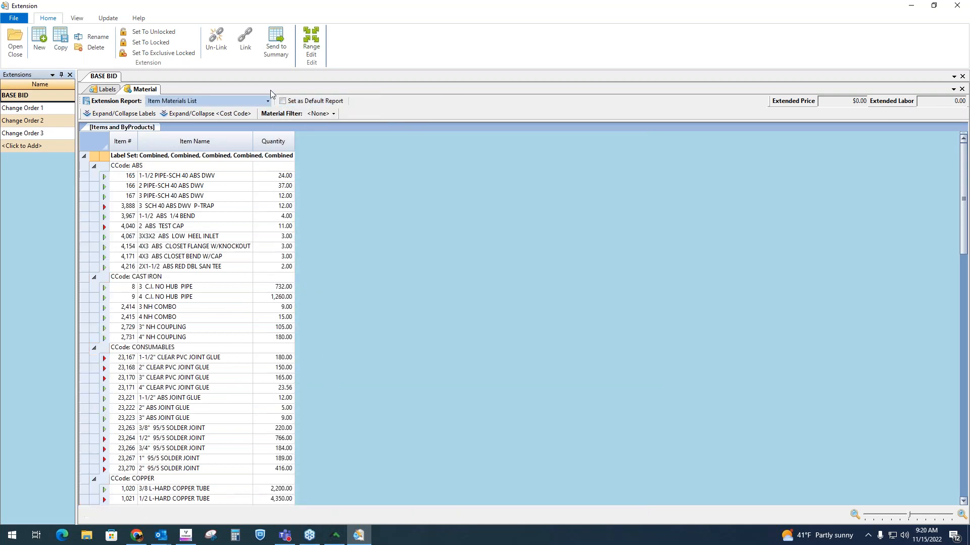
click(256, 105)
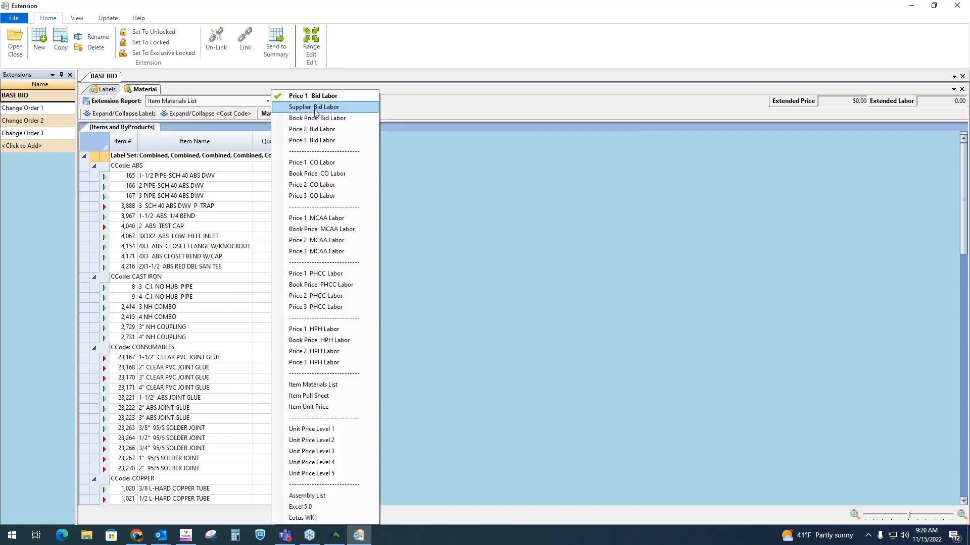
click(303, 95)
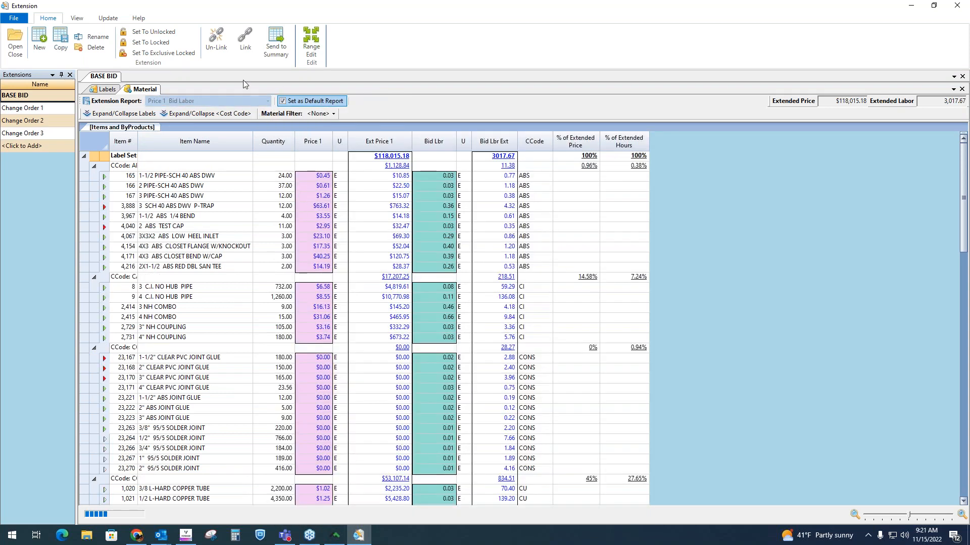
- View the print and preview options available for the extension report
click(22, 19)
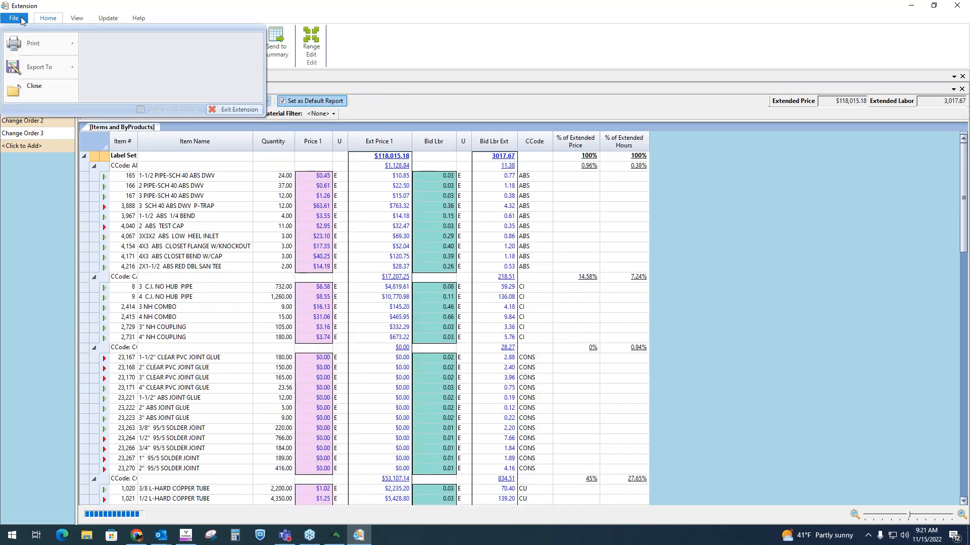
mouse_move(50, 49)
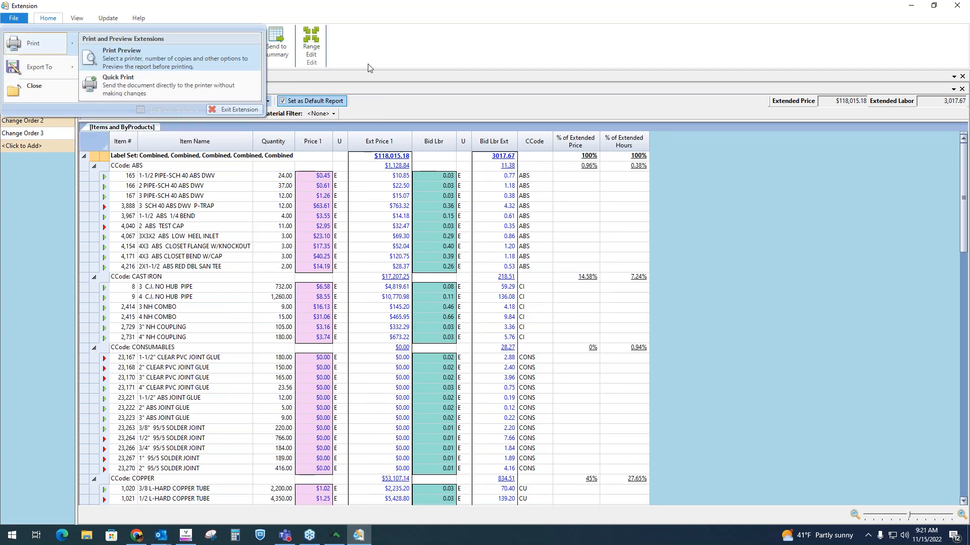
click(408, 69)
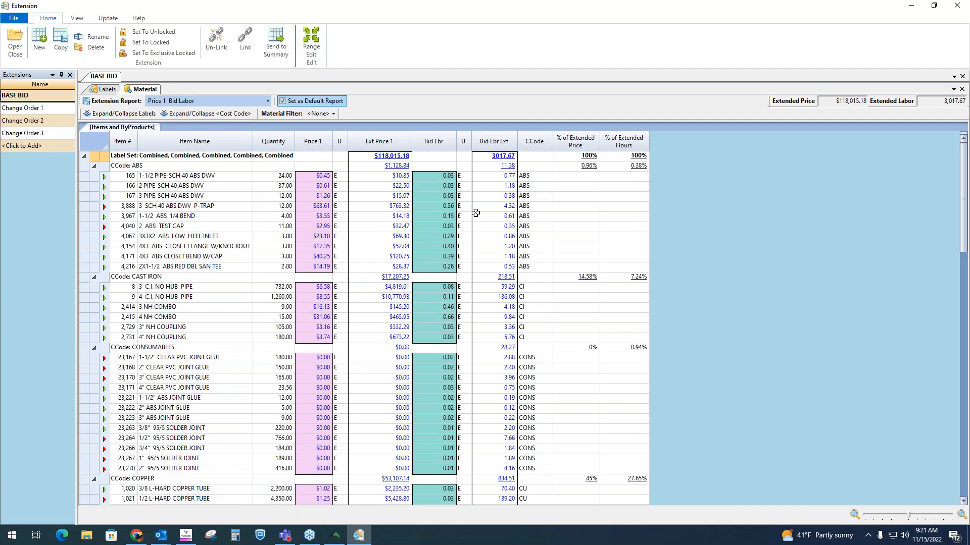
- Set the Price 1 value of the 1-1/2 PIPE-SCH 40 ABS DWV item to $0.55
click(316, 176)
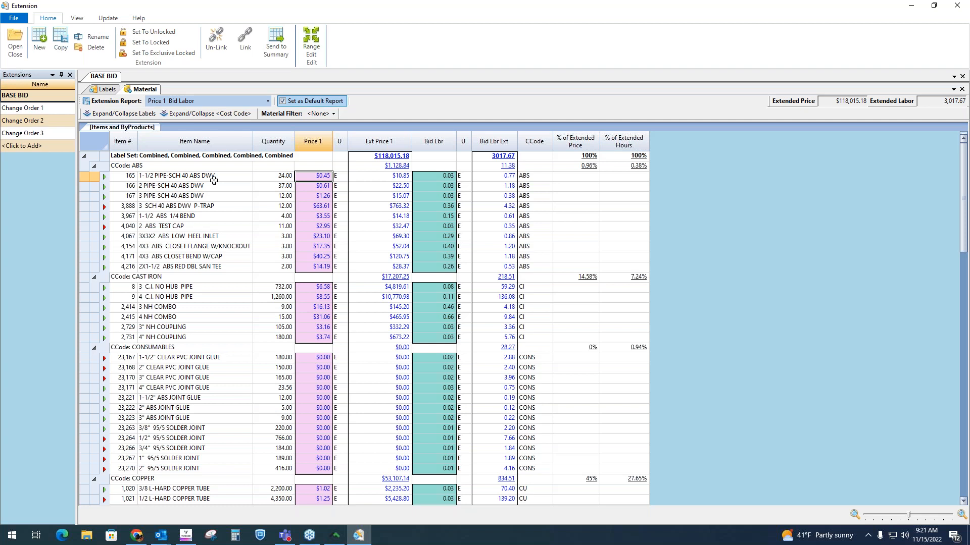
click(327, 177)
click(322, 187)
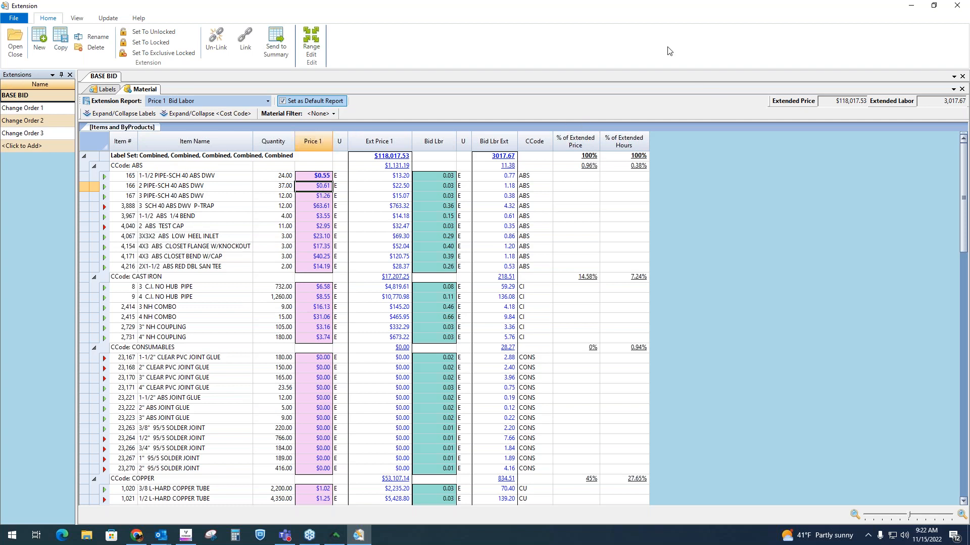
- Send the BASE BID extension to the bid summary and close the extension
click(276, 42)
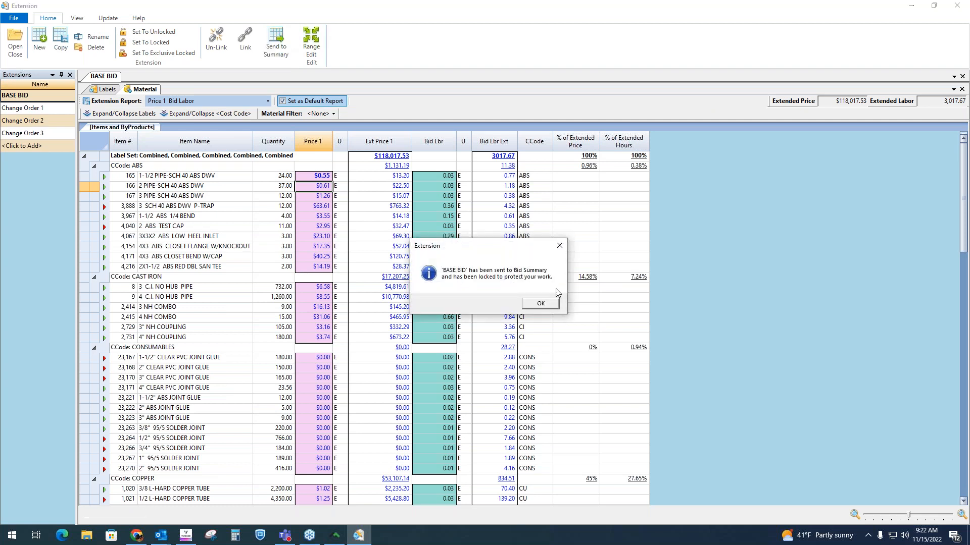
click(551, 305)
click(956, 16)
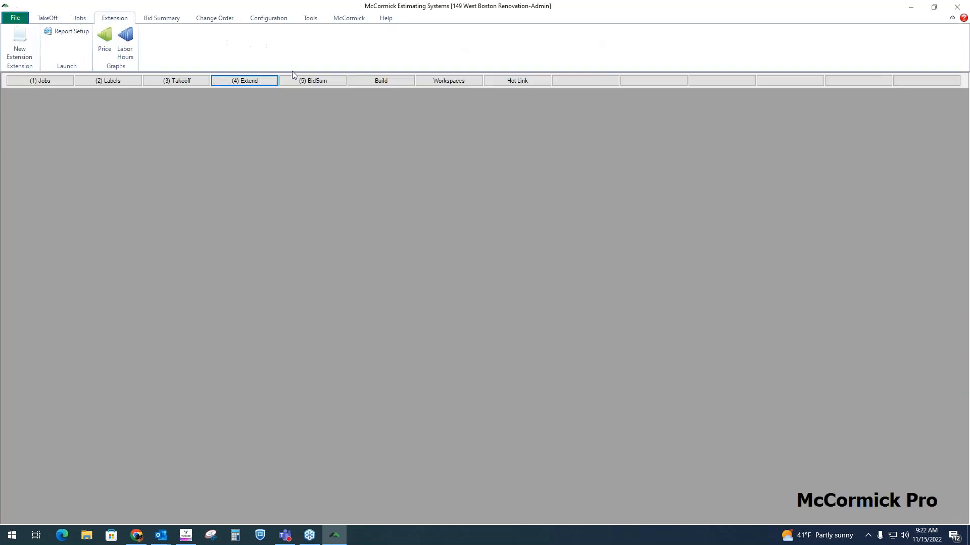
- Open the bid summary and inspect the BASE BID row's material and hours
click(320, 82)
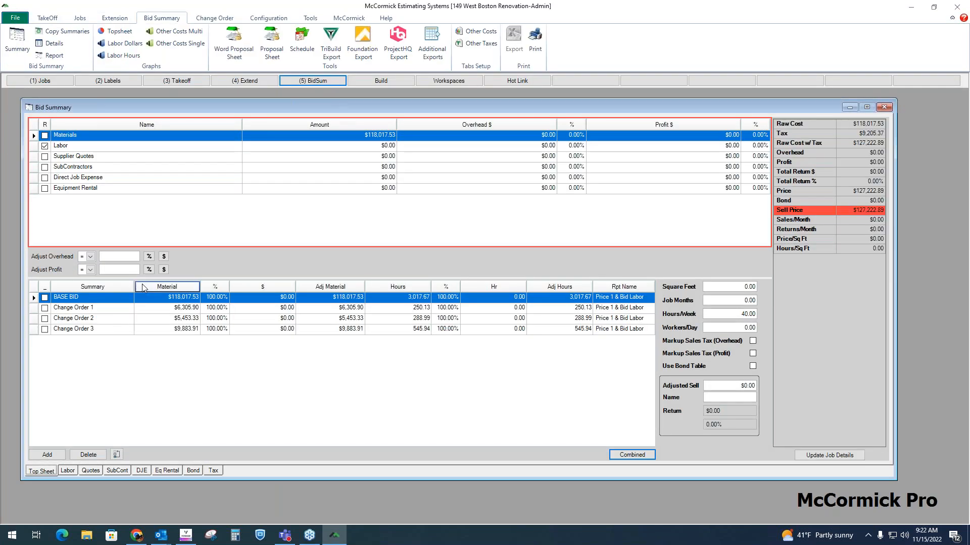
click(113, 298)
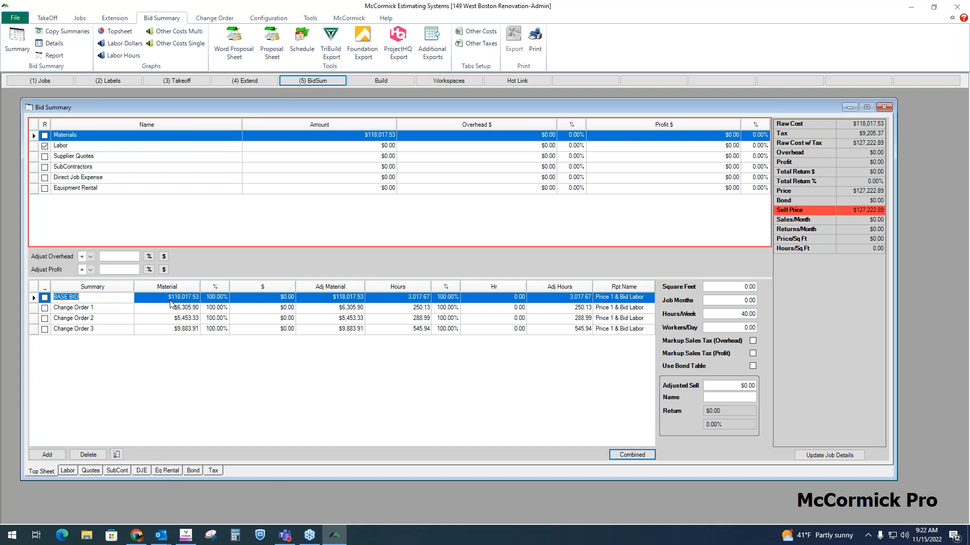
key(Tab)
key(Tab)
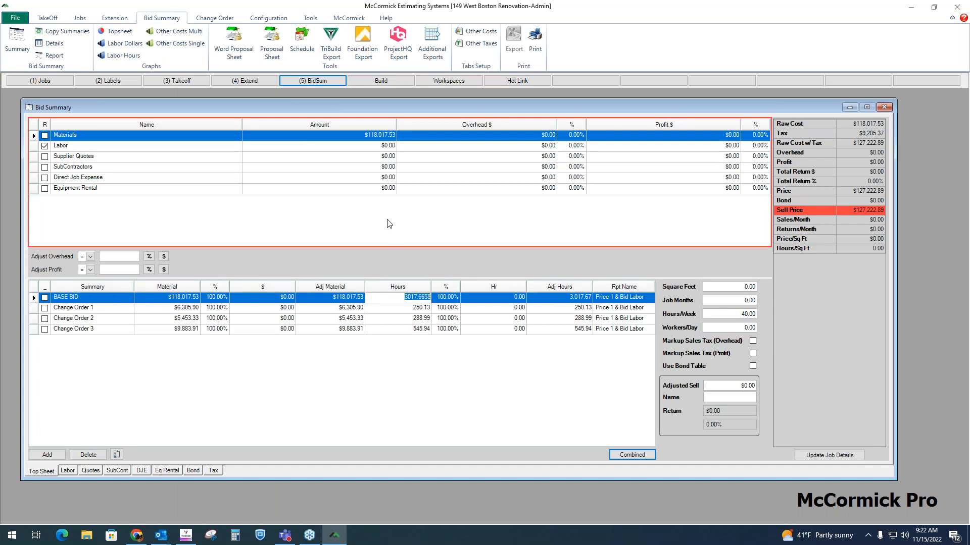
- Examine the cost category names and their amounts on the bid summary's top sheet
click(143, 125)
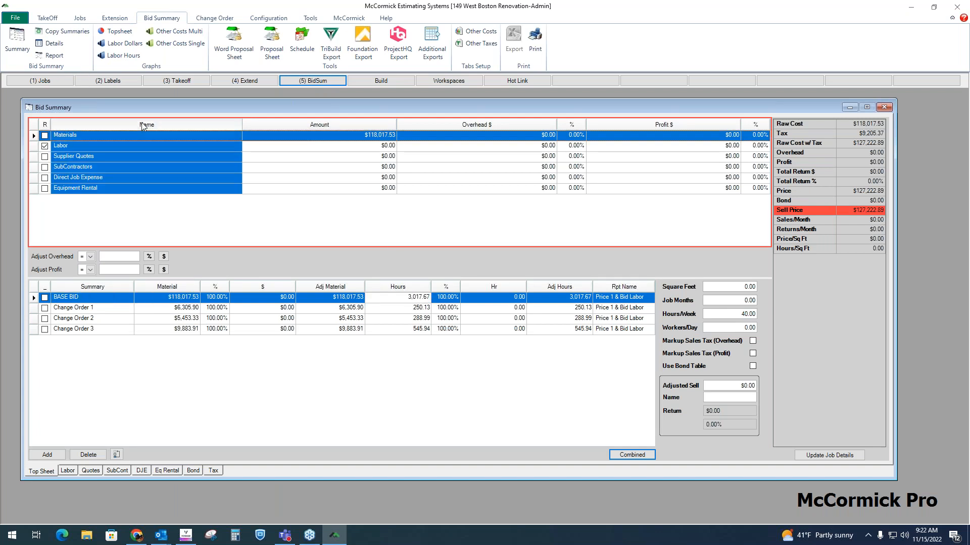
click(324, 124)
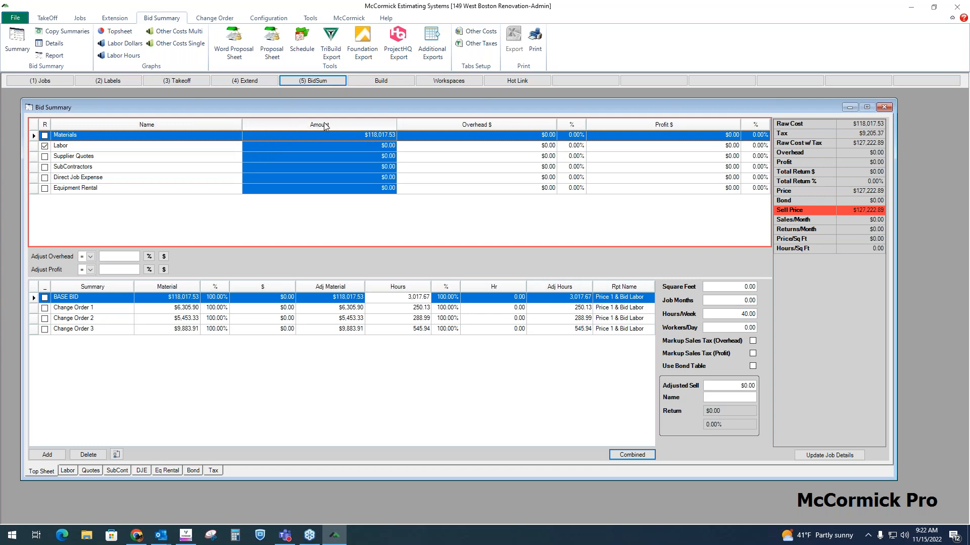
click(177, 126)
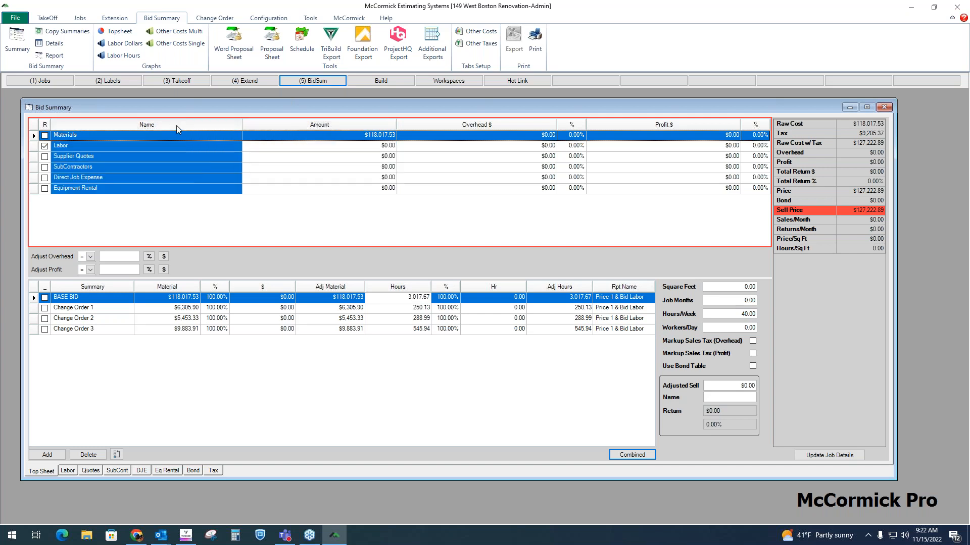
click(342, 126)
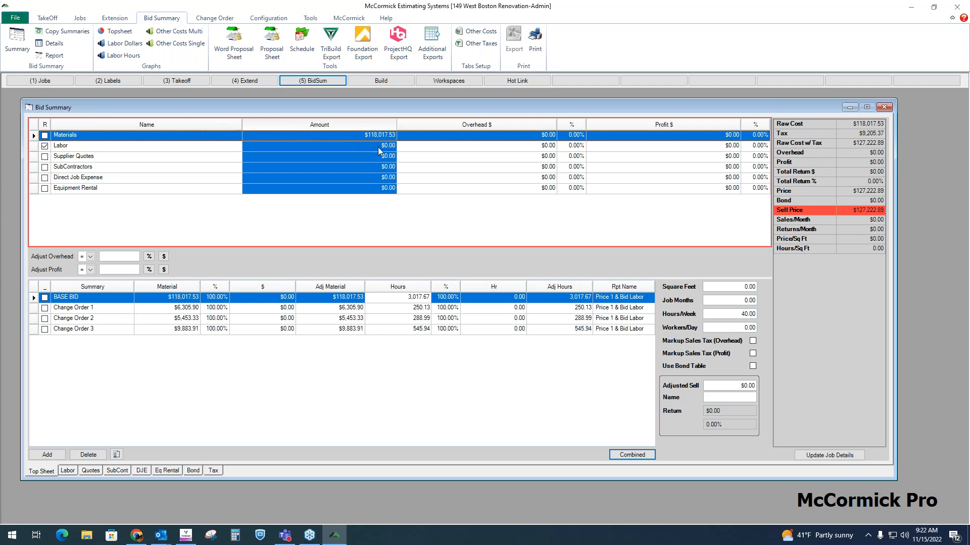
click(232, 126)
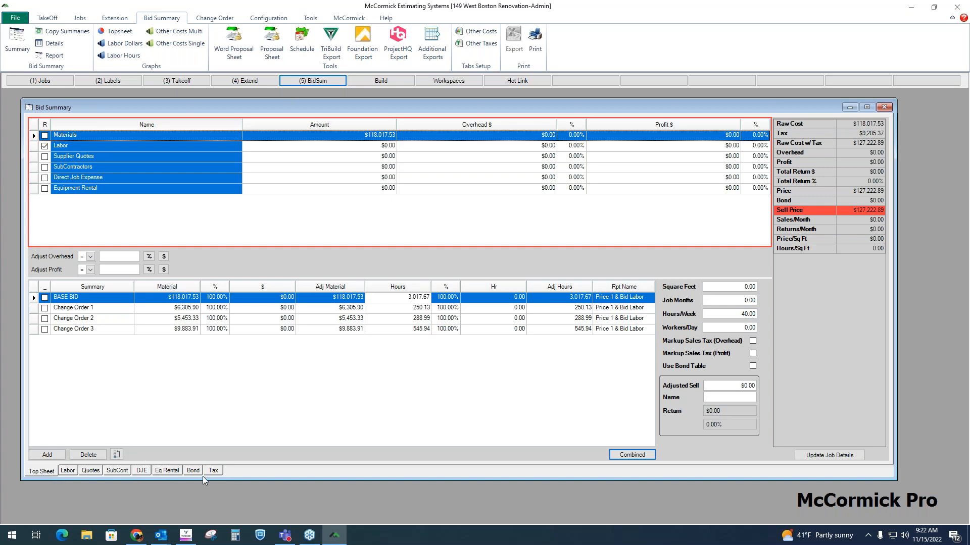
click(359, 125)
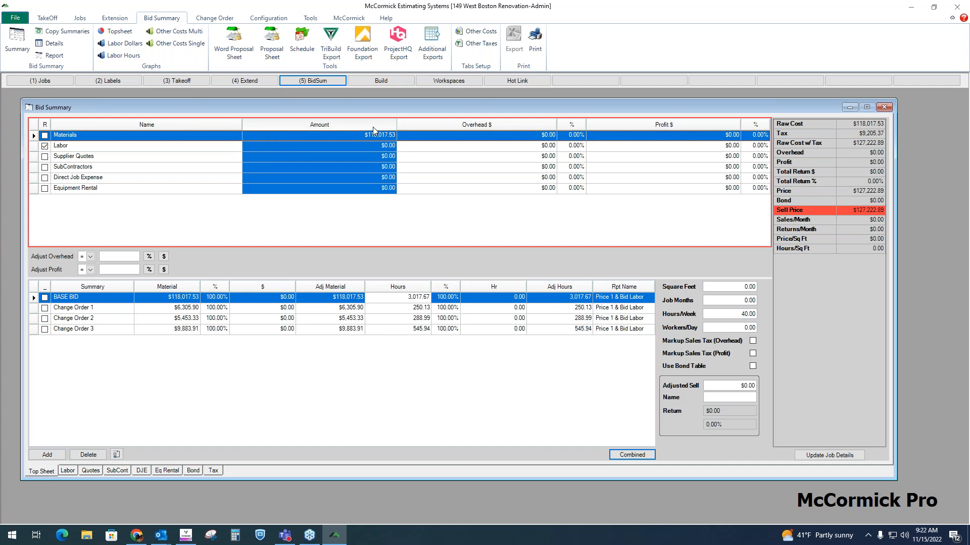
click(232, 126)
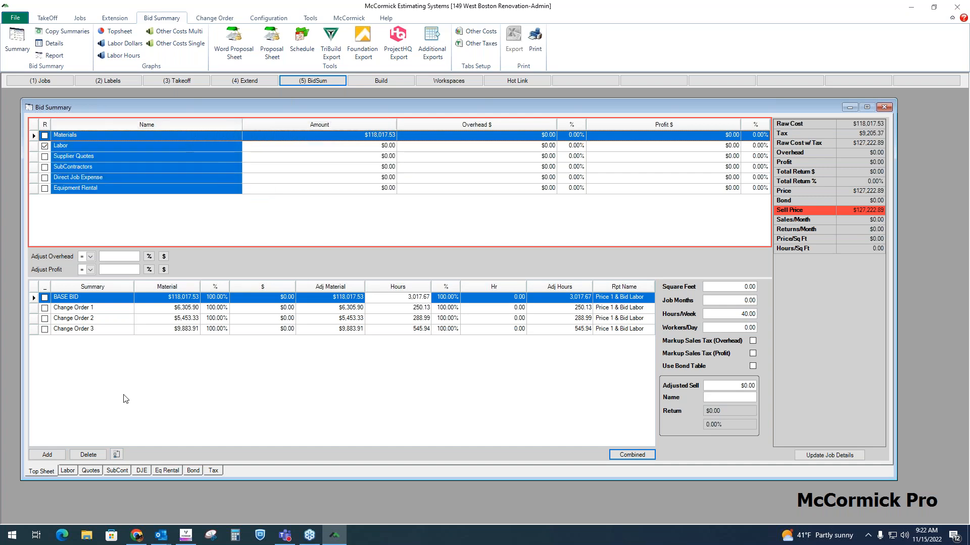
- Assign the Foreman, Journeyman, Appr 1 and Appr 2 labor classes from Phoenix Inside to the base bid's crew
click(68, 470)
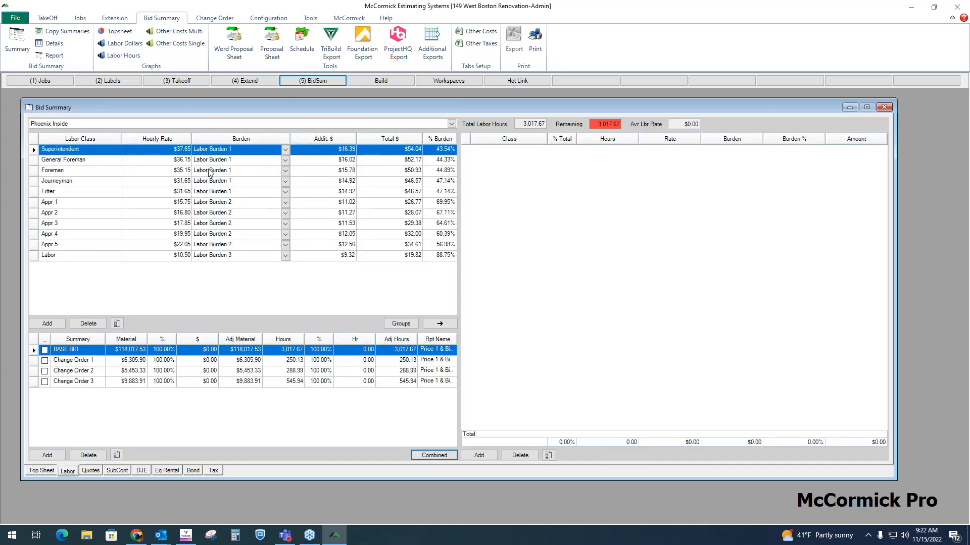
click(97, 159)
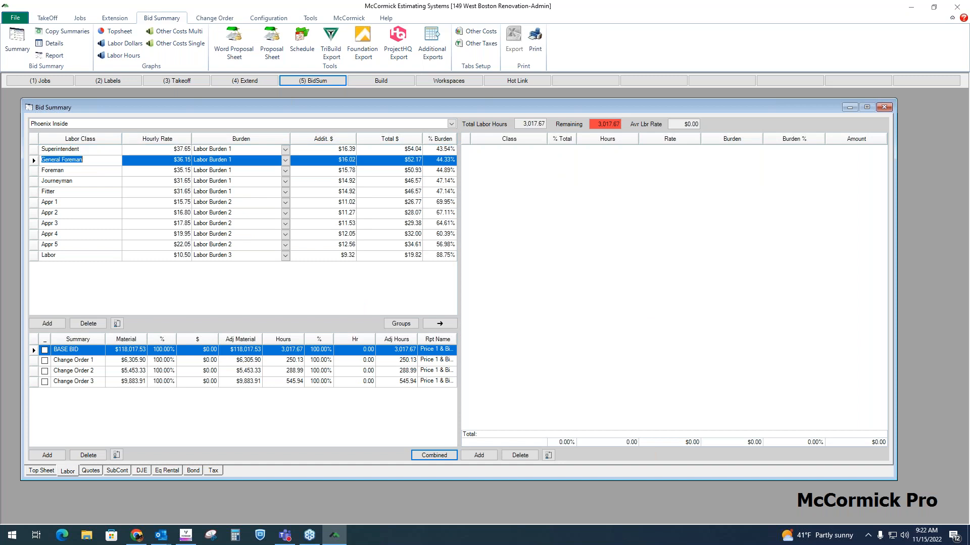
click(96, 174)
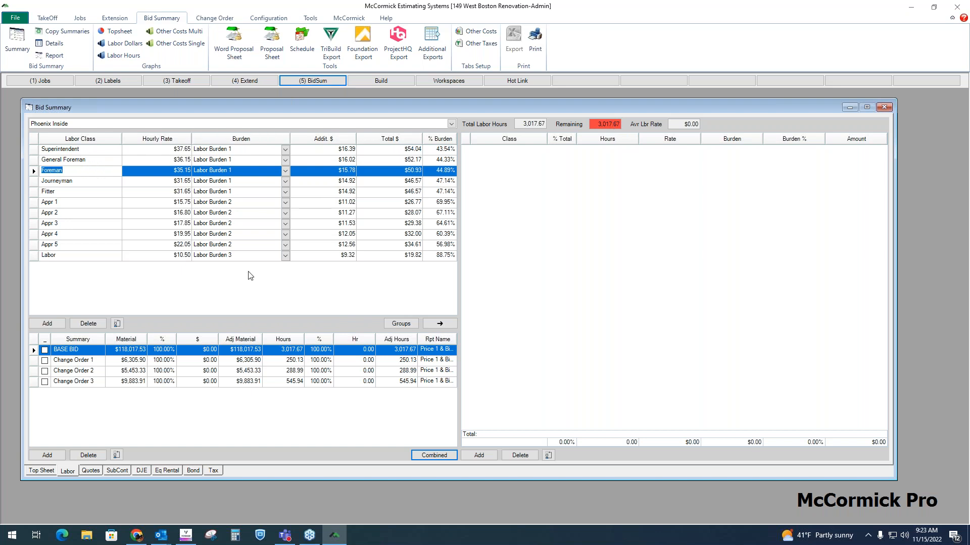
click(439, 324)
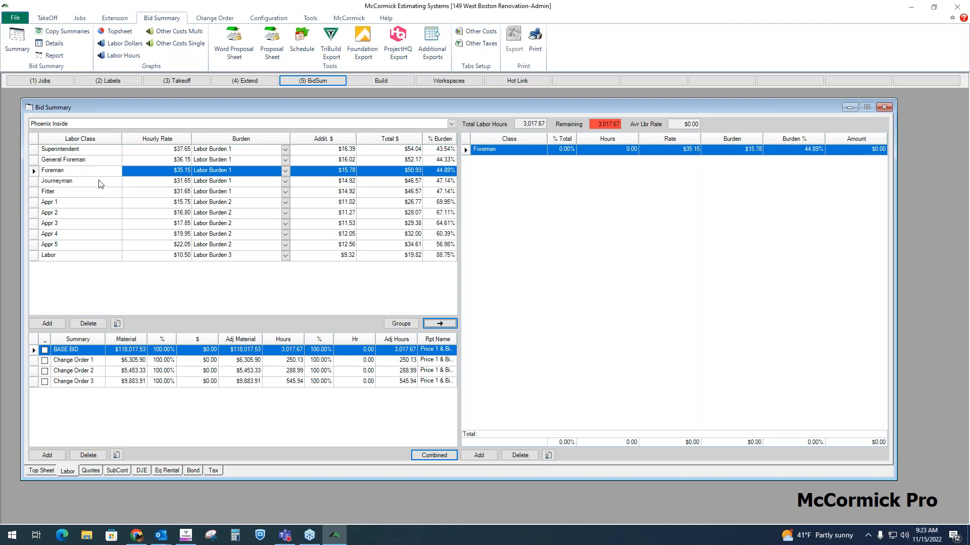
click(125, 182)
click(438, 324)
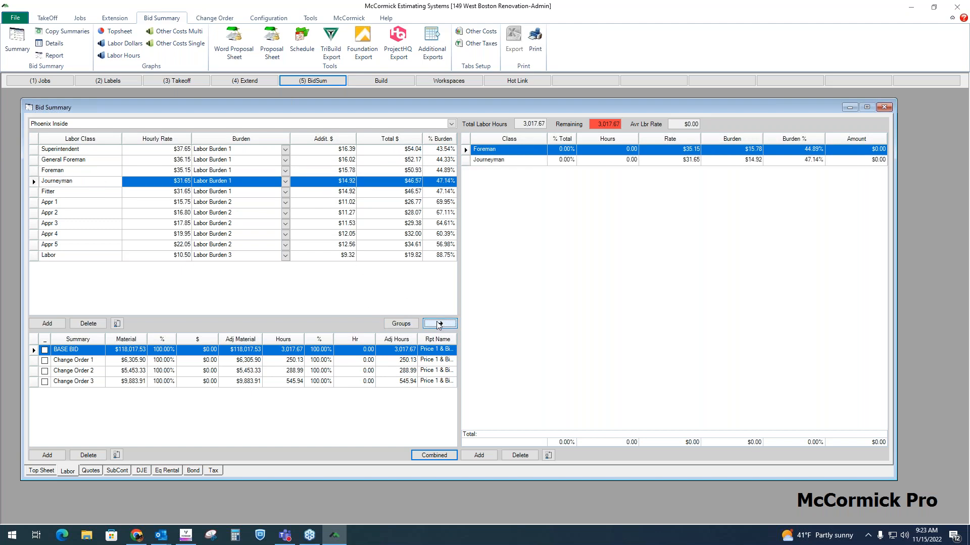
click(103, 203)
click(435, 322)
click(123, 214)
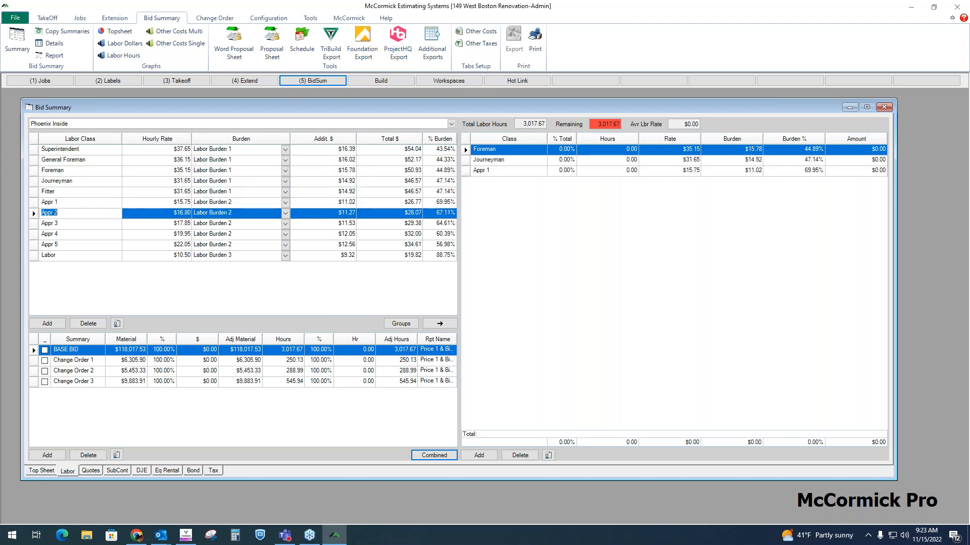
click(447, 326)
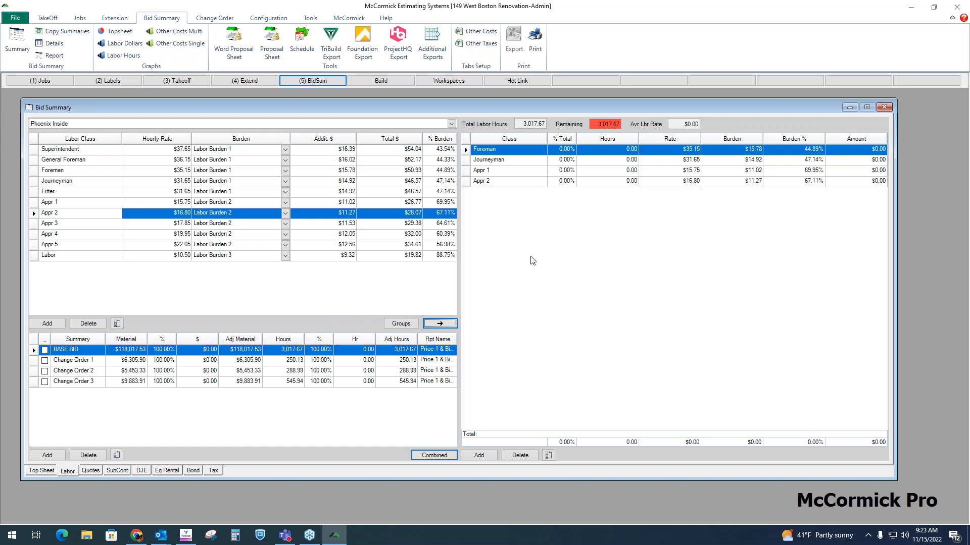
- Set the share of total labor hours to 25% each for Foreman, Journeyman, Appr 1 and Appr 2
click(608, 160)
click(612, 171)
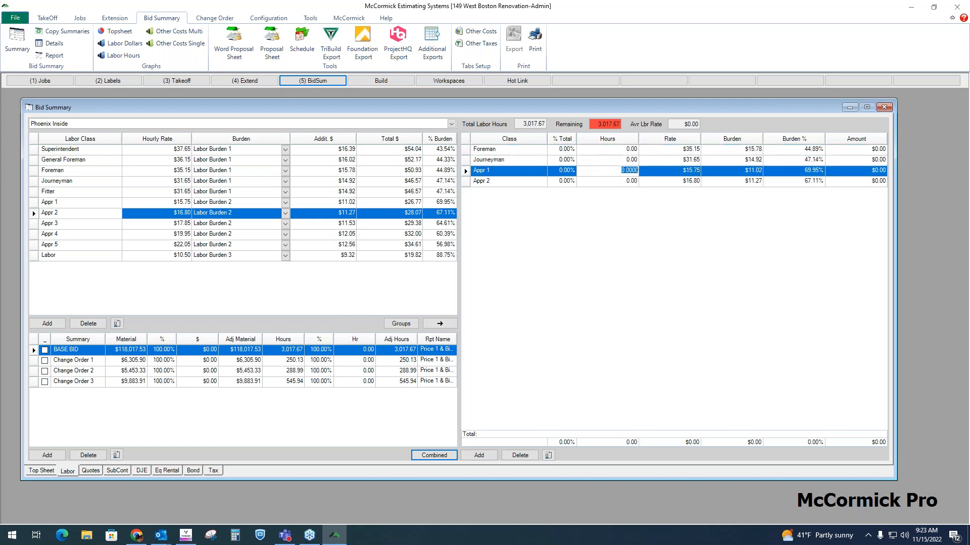
click(572, 151)
text(25)
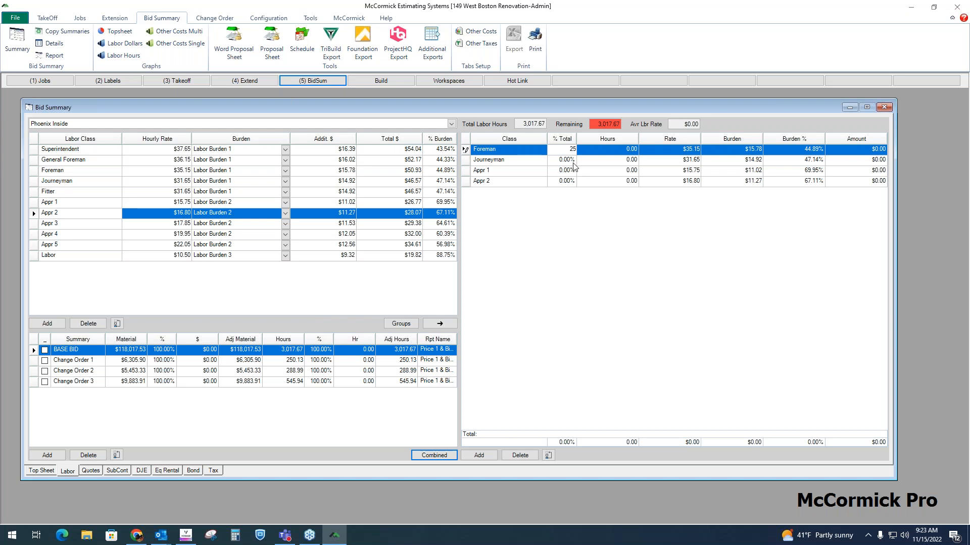
click(575, 160)
text(25)
click(573, 171)
text(25)
click(570, 181)
text(2)
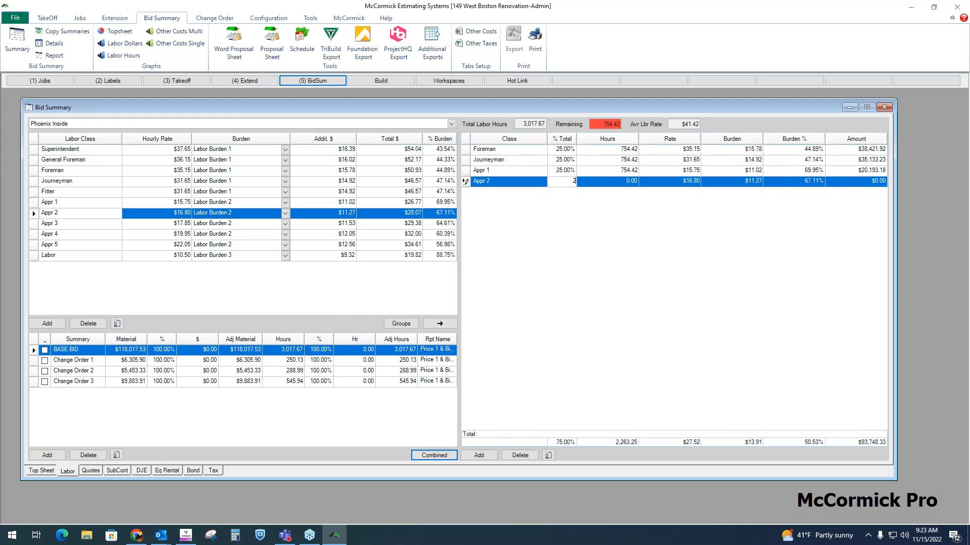
text(5)
click(569, 171)
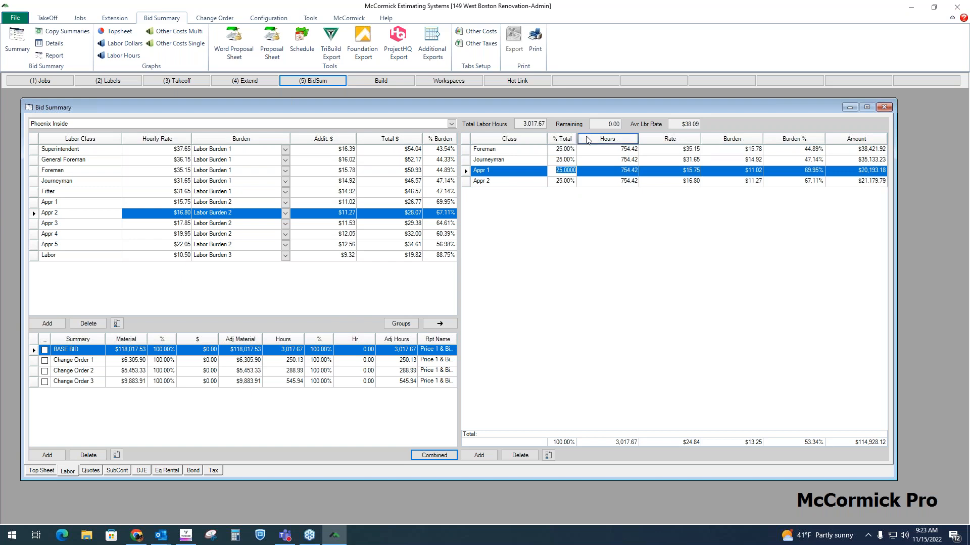
- Review the crew's hours and amounts, and check the Materials and Labor rows on the top sheet
click(624, 142)
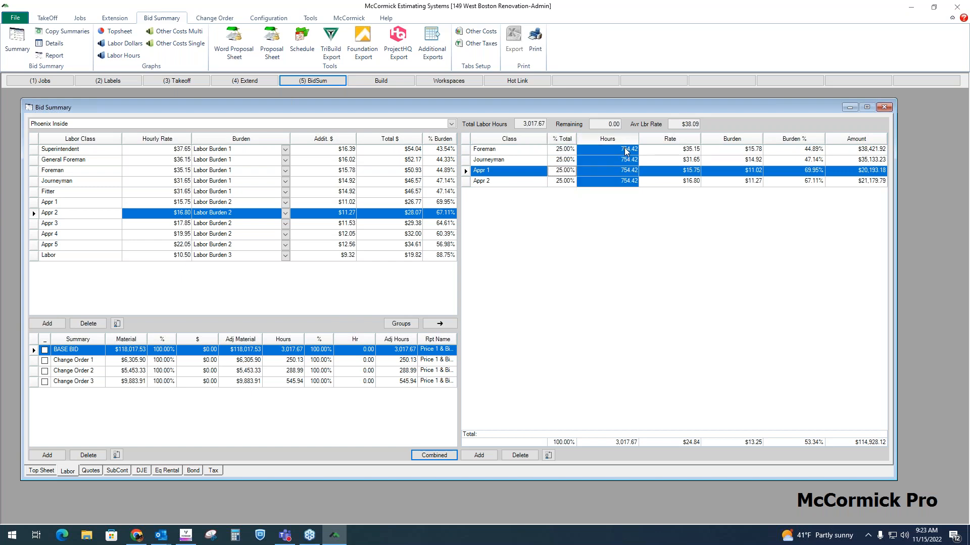
click(882, 140)
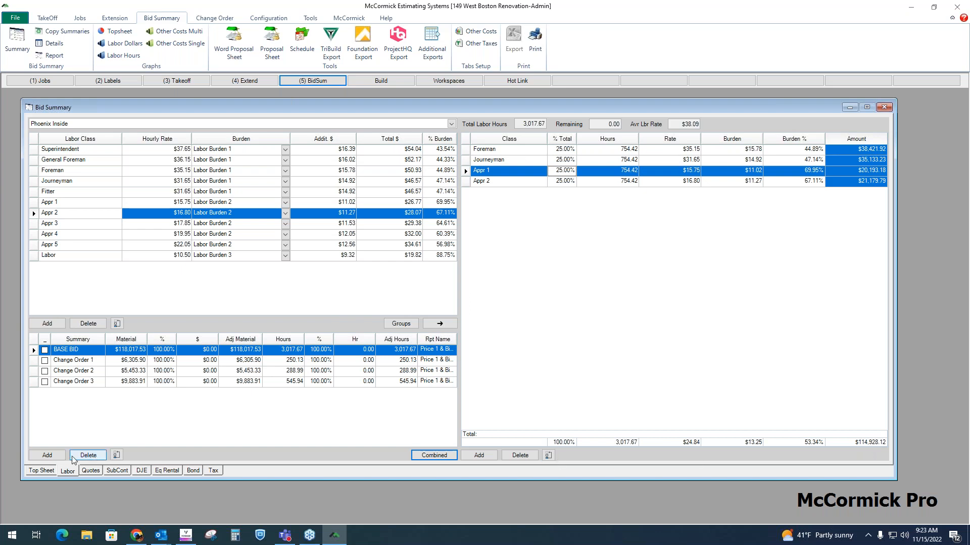
click(34, 471)
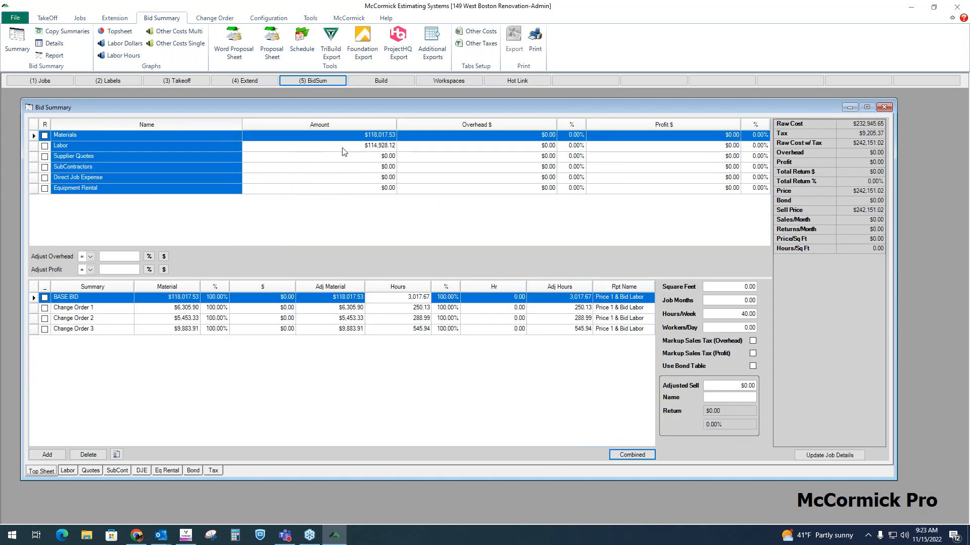
click(238, 147)
key(Up)
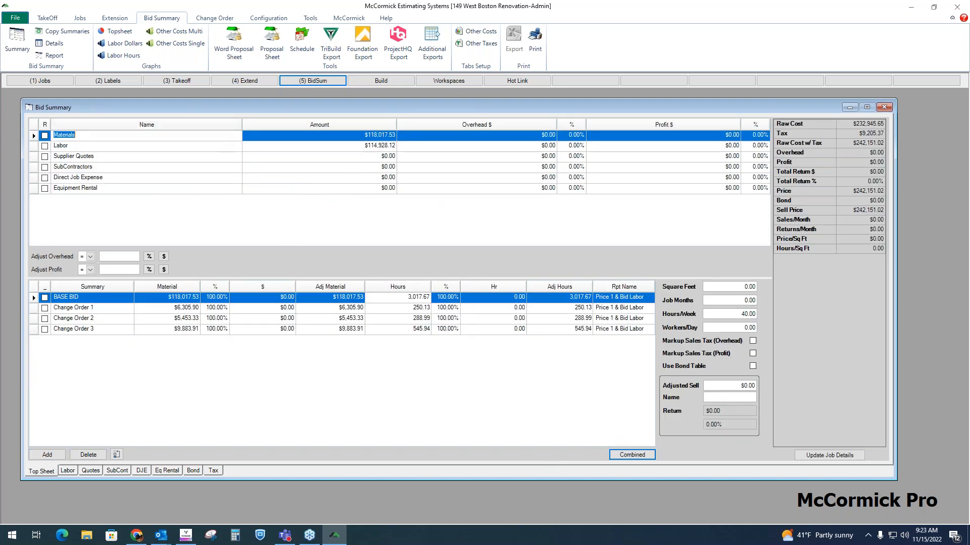
key(Down)
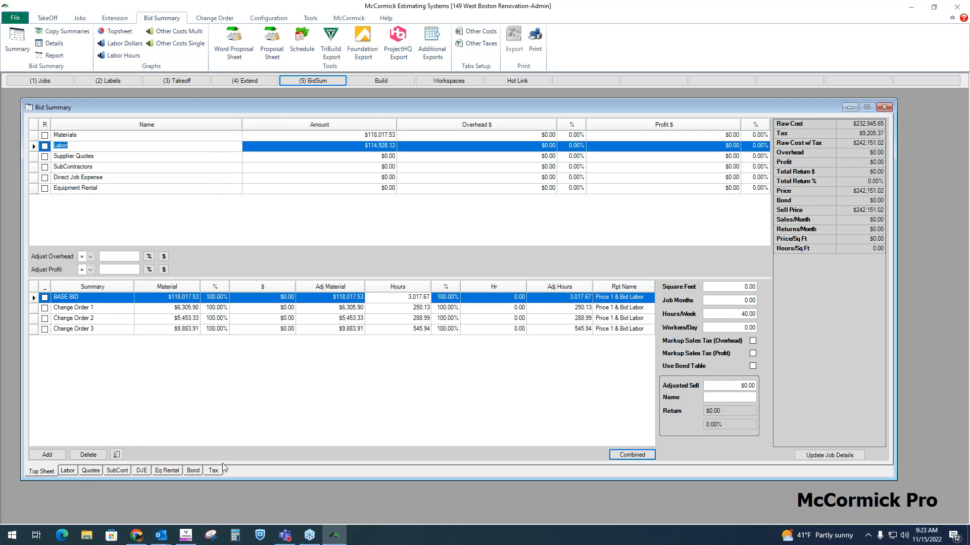
- Add three new cost rows to the base bid's supplier quotes
click(91, 470)
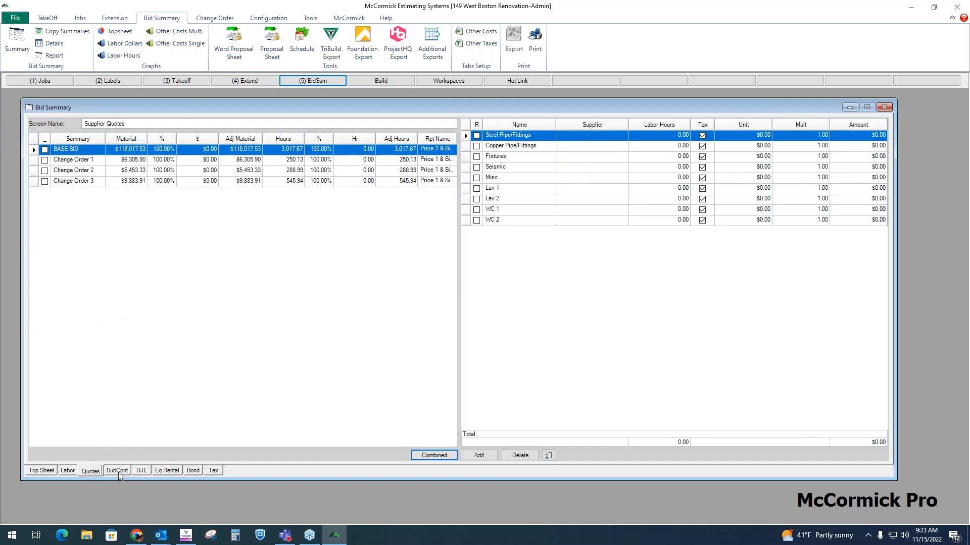
click(488, 453)
click(479, 455)
click(479, 455)
- Set the unit price of the Fixtures supplier quote to $5,500
click(538, 158)
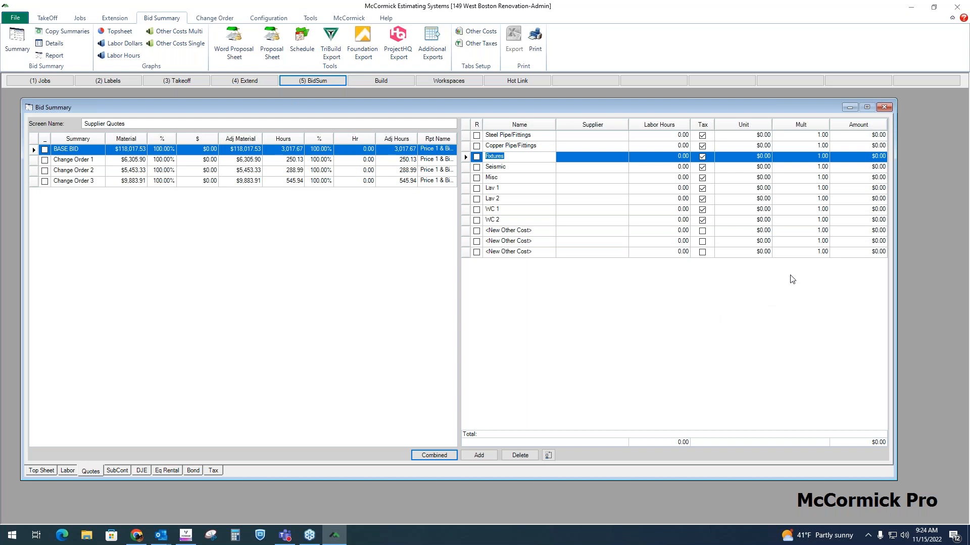
click(758, 155)
text(5500)
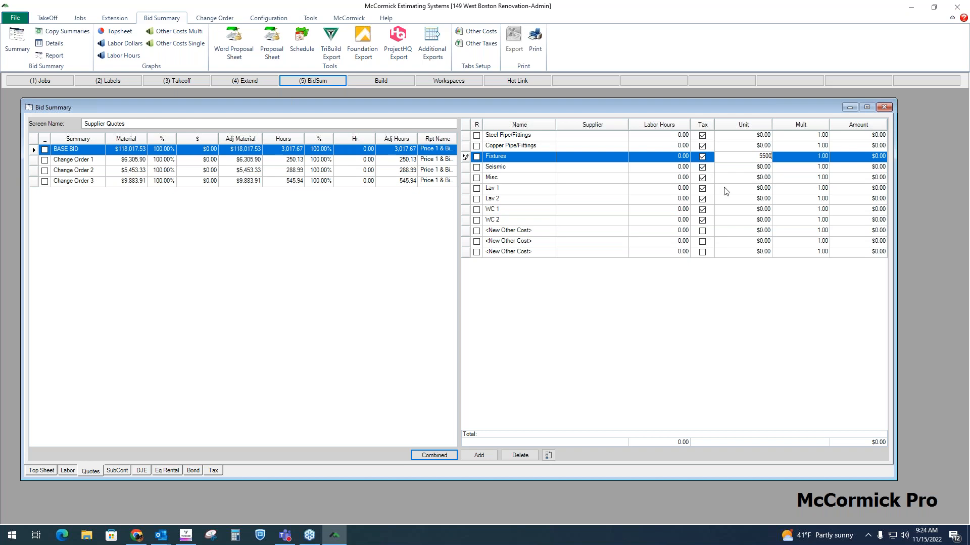
click(743, 187)
- Set the Core Drill unit cost to $1,200 in the base bid's subcontractor costs
click(126, 471)
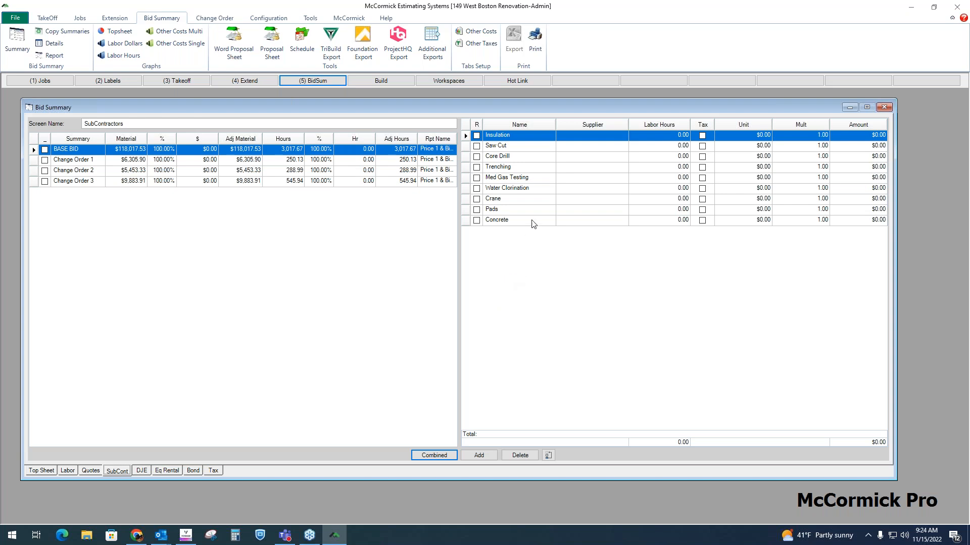
click(523, 157)
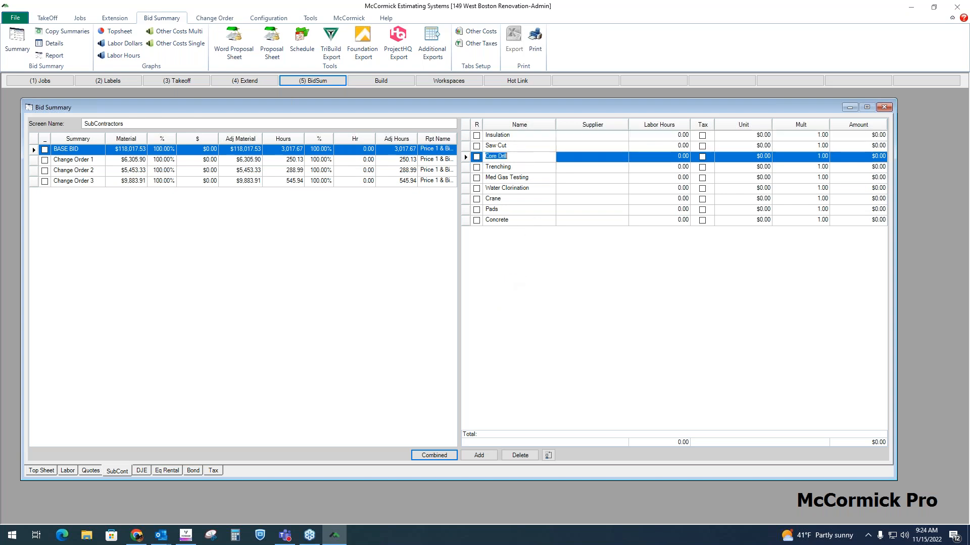
click(766, 157)
text(1200)
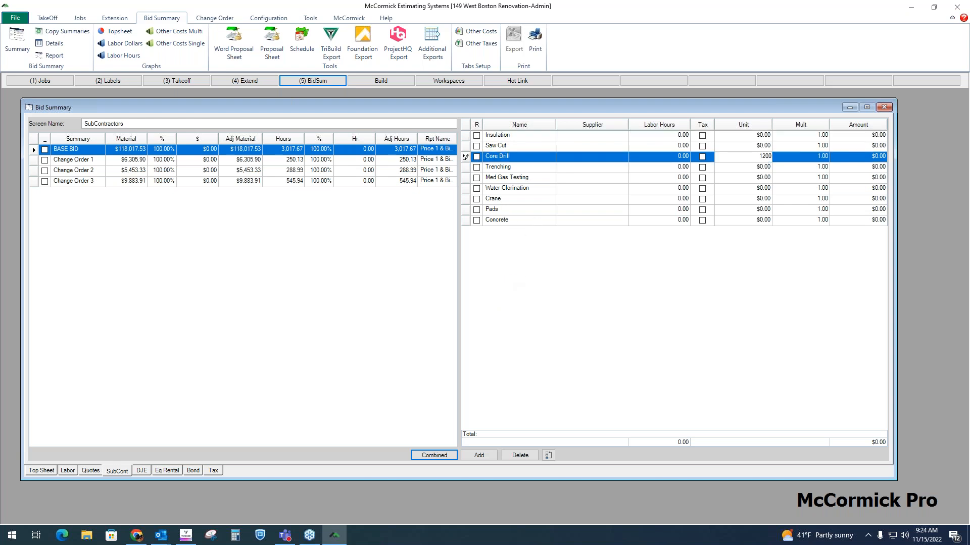
click(733, 180)
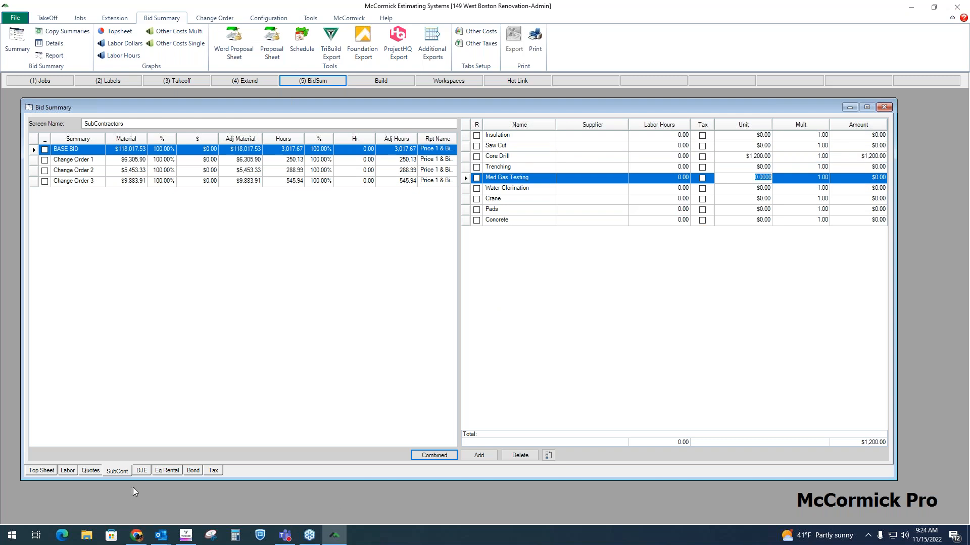
- Enter unit costs of $800 for Permit / Fees and $800 for Fuel, Oil & Gas under direct job expenses
click(141, 470)
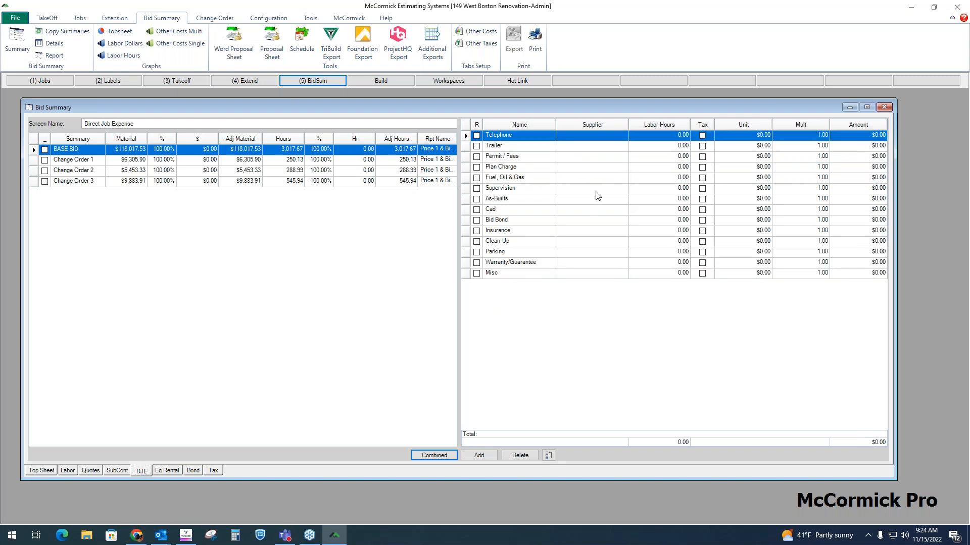
click(529, 156)
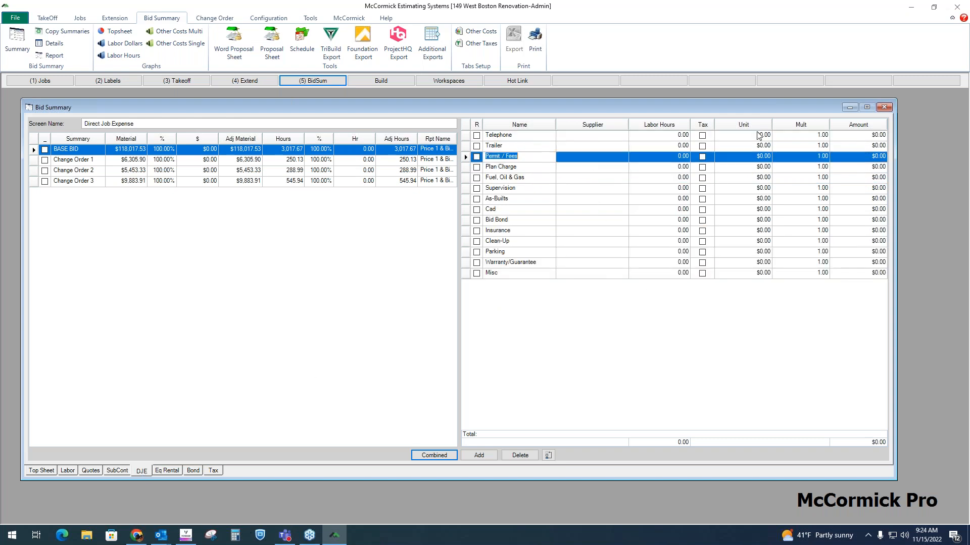
click(742, 158)
text(800)
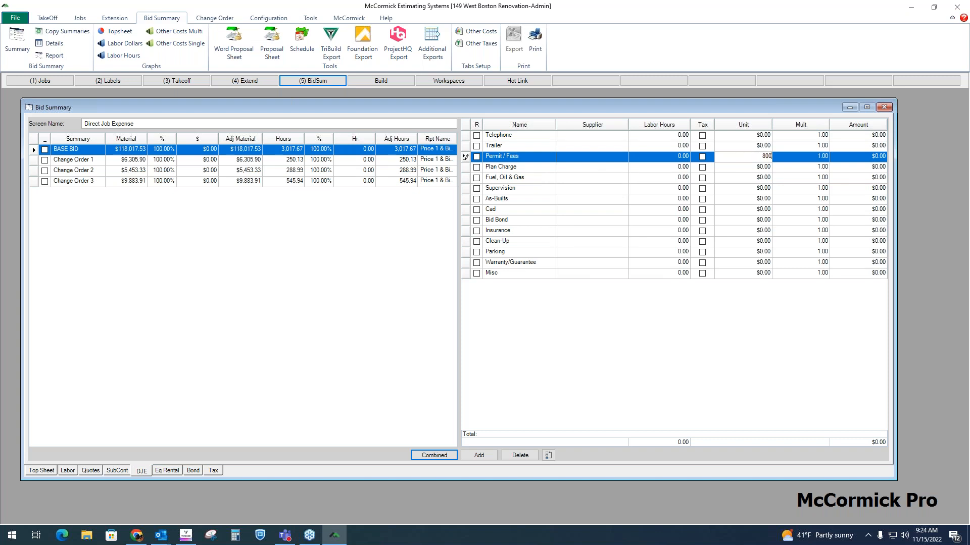
click(757, 177)
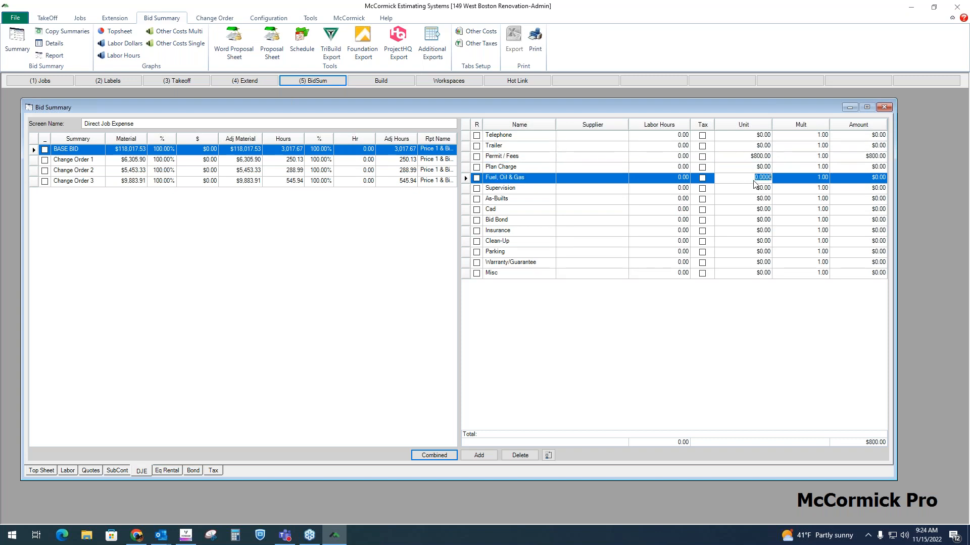
text(800)
click(755, 211)
- Enter the Trailer equipment rental at a unit cost of $250 with a multiplier of 3
click(168, 471)
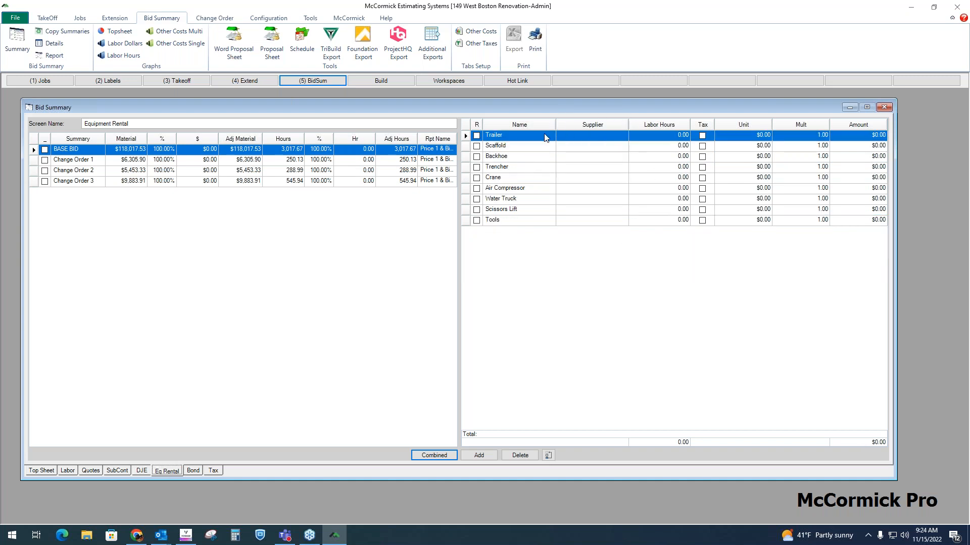
click(759, 135)
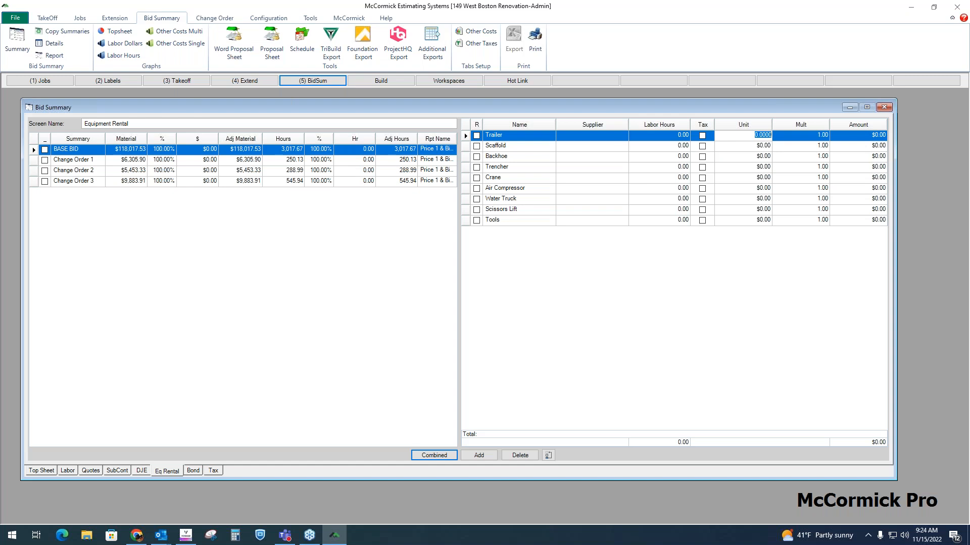
text(250)
key(Tab)
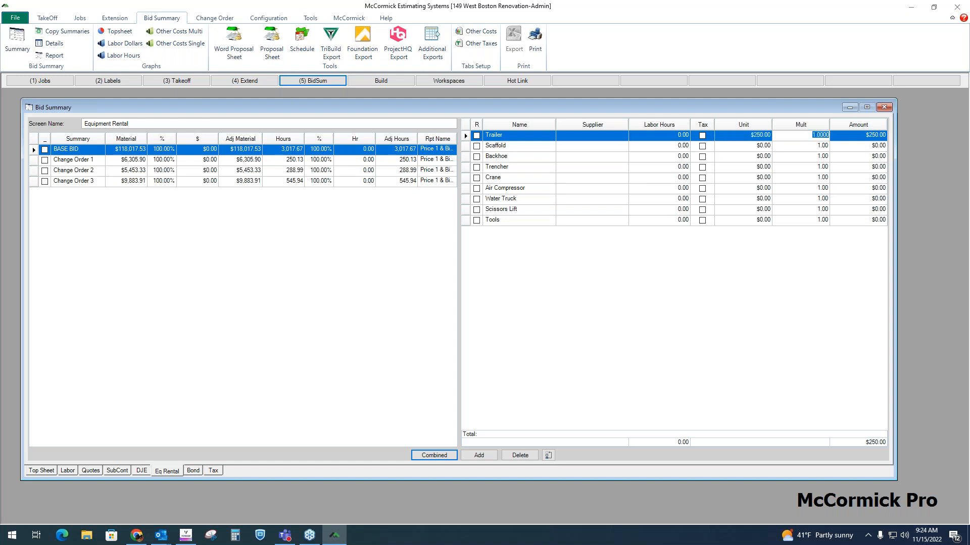
text(3)
key(Return)
- Examine the bond table's ranges and percentages, and the tax rates for each cost category
click(193, 471)
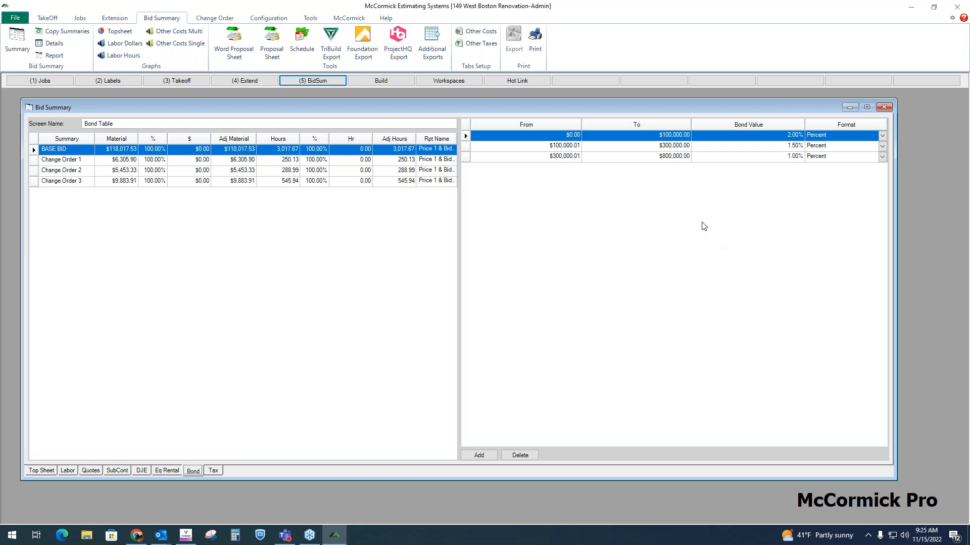
click(214, 472)
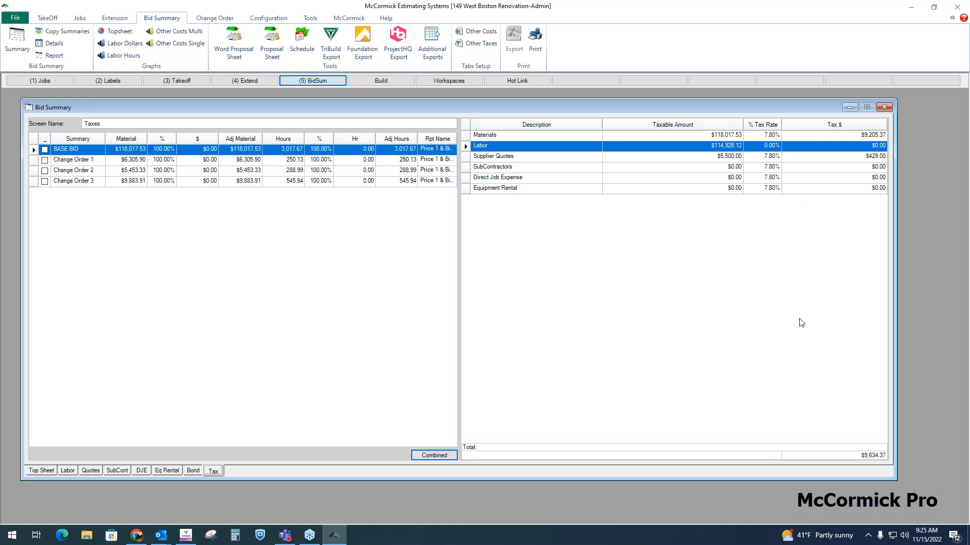
- Examine the base bid's top sheet: the category amounts and the raw cost, tax, raw cost with tax, overhead and profit lines
click(50, 467)
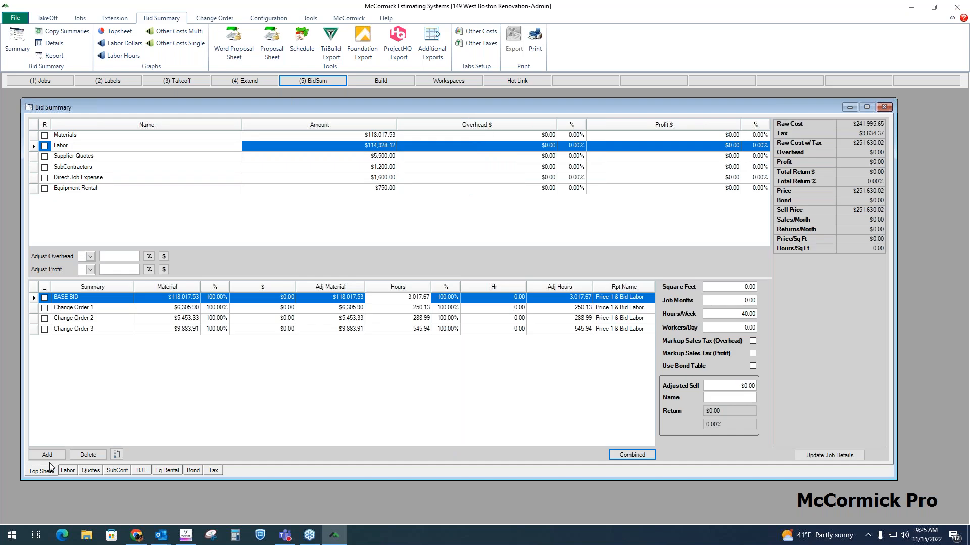
click(285, 124)
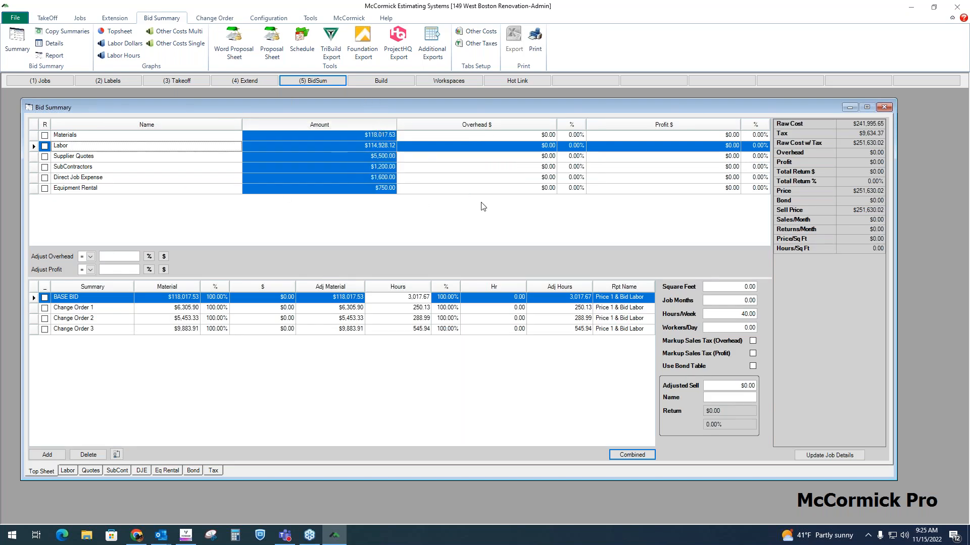
click(825, 128)
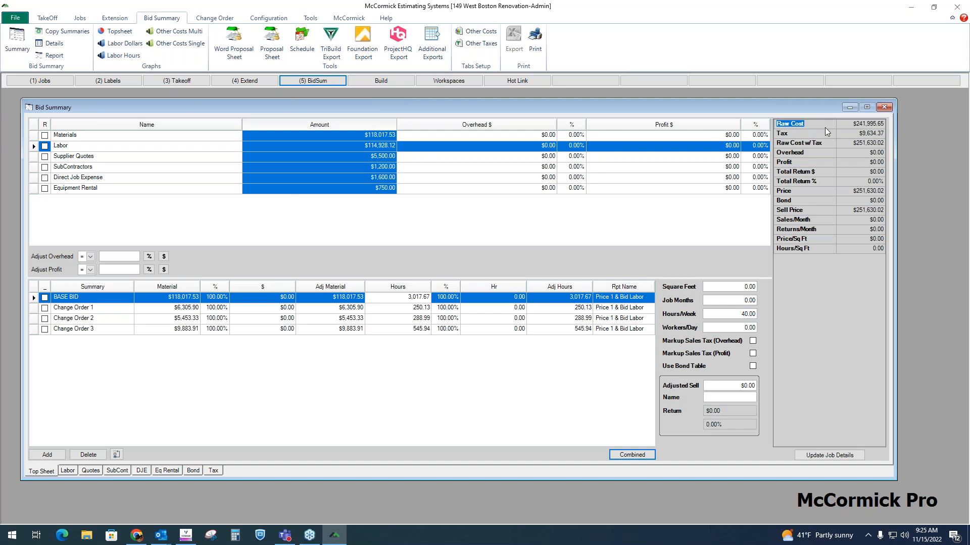
key(Down)
key(Down)
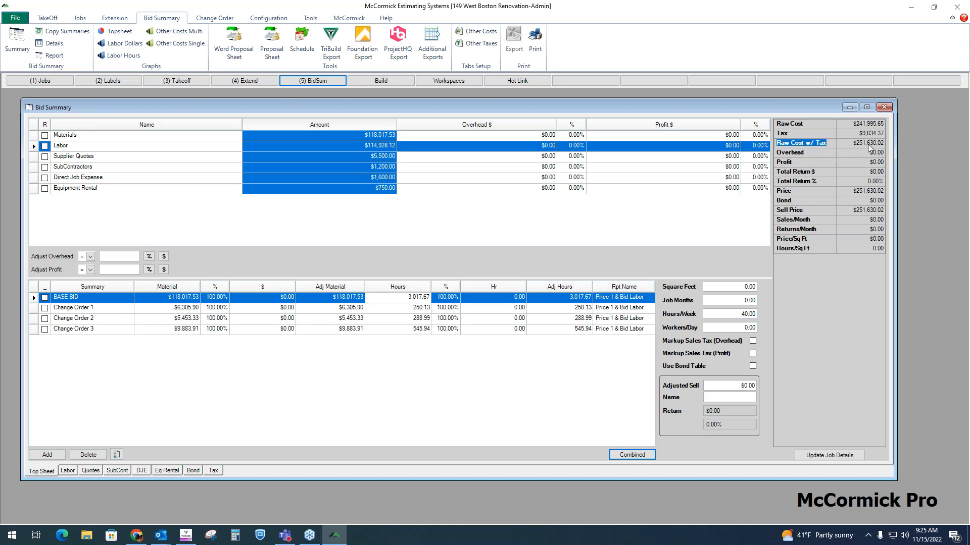
key(Down)
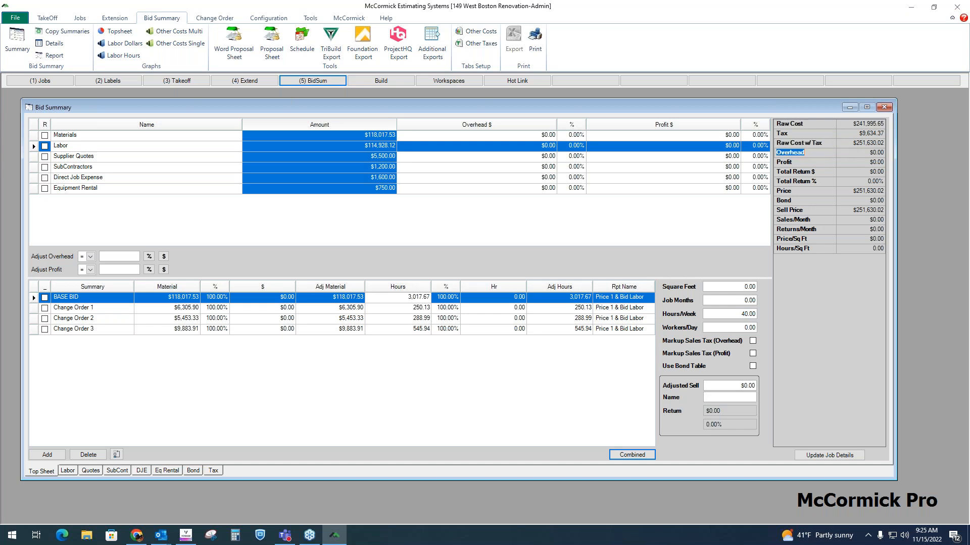
key(Down)
key(Up)
- Set the overhead for Materials to 10% on the base bid's top sheet
click(576, 135)
key(Down)
key(Down)
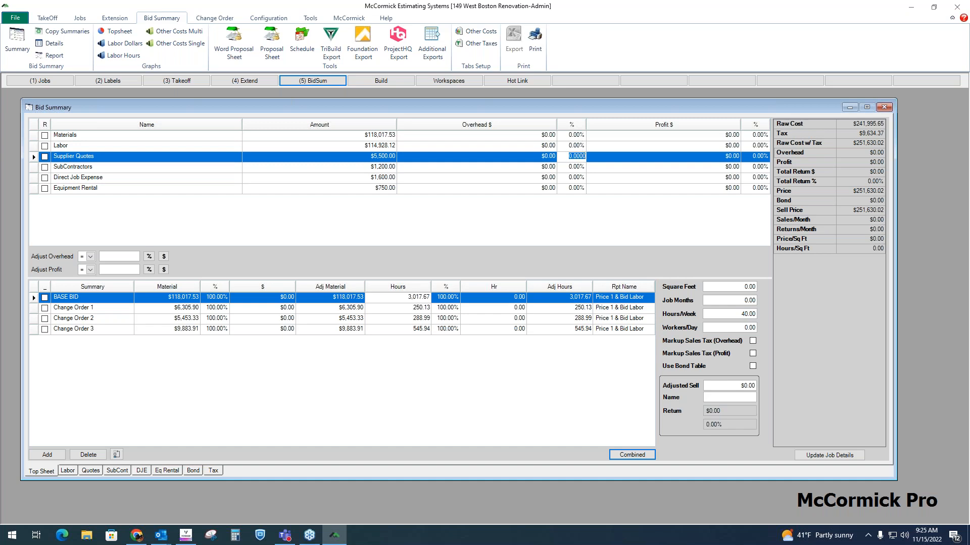
click(576, 135)
text(10)
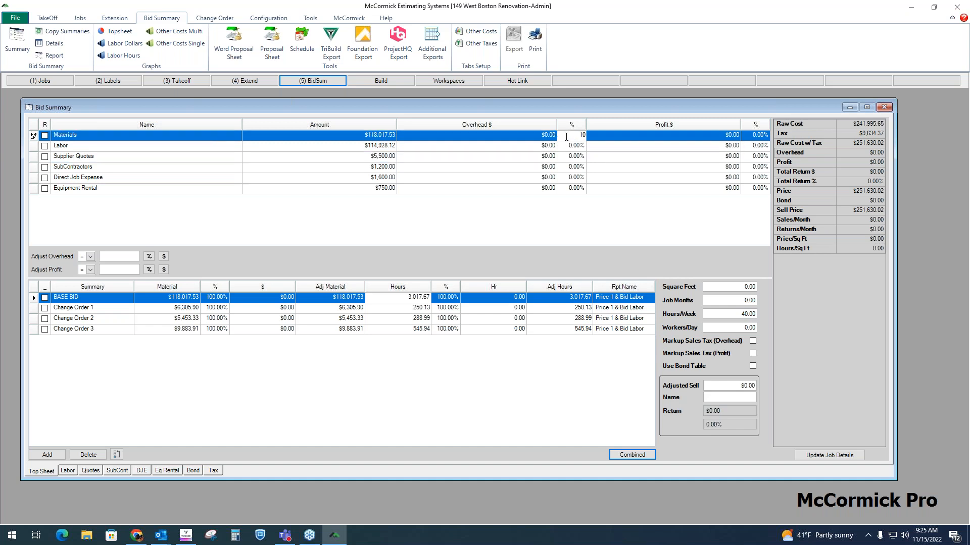
click(387, 137)
click(540, 137)
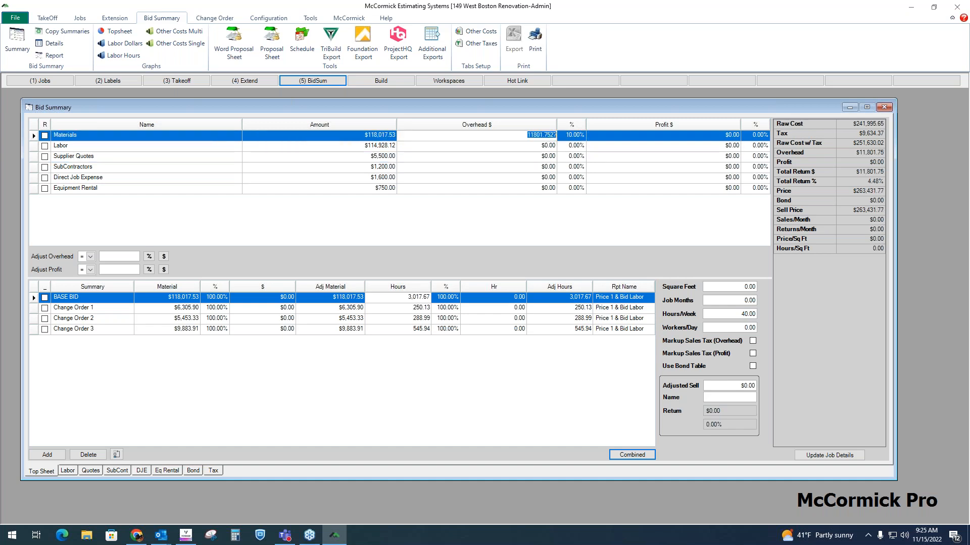
click(569, 137)
click(550, 136)
click(564, 137)
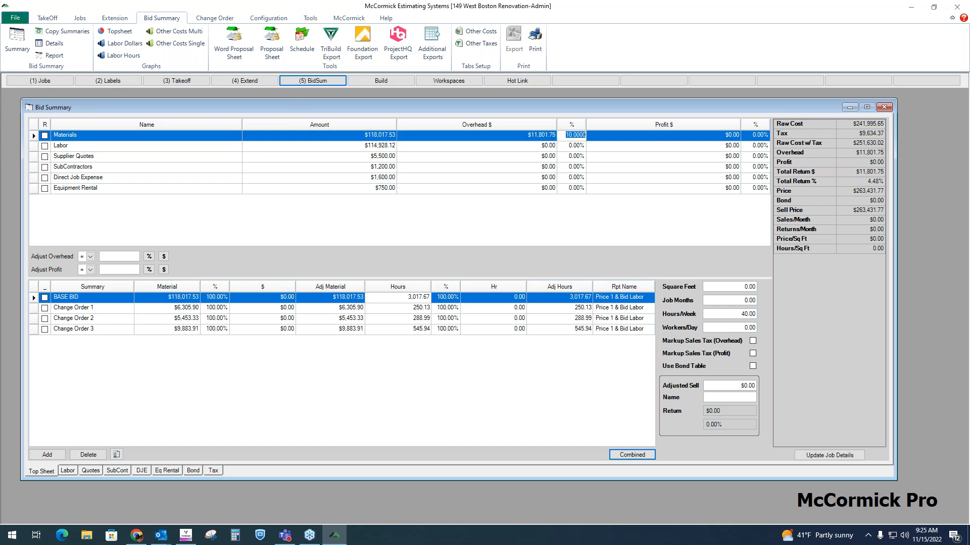
- Set the profit for Materials to 12% on the base bid's top sheet
click(767, 136)
text(12)
key(Return)
click(761, 138)
key(shift+Tab)
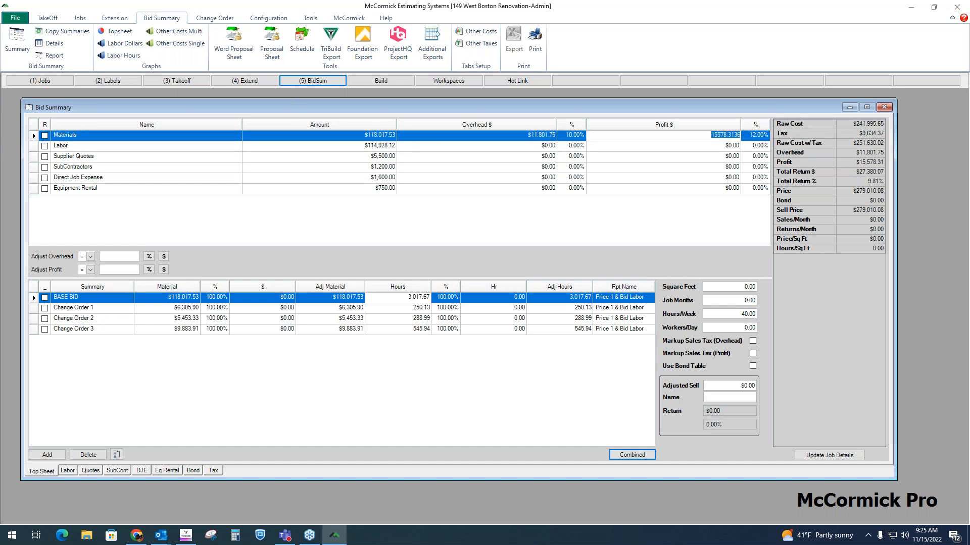
- Apply a 10% overhead and a 12% profit to all cost categories of the base bid at once
click(580, 156)
click(580, 167)
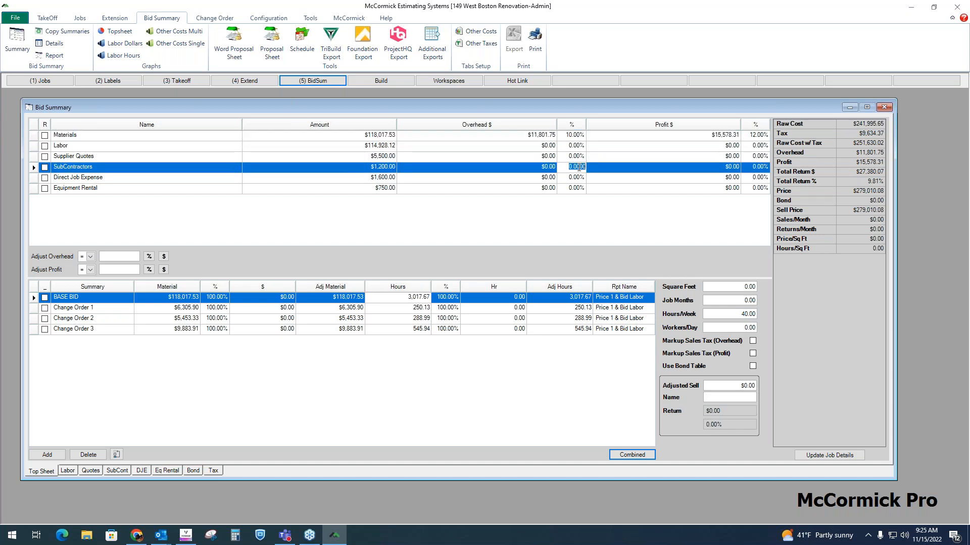
click(578, 178)
click(577, 188)
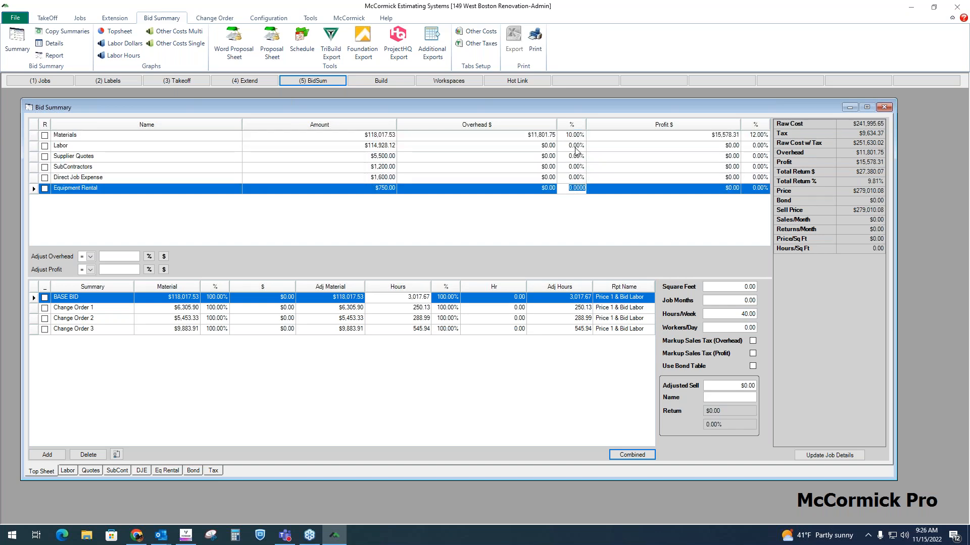
click(579, 146)
click(580, 134)
click(579, 126)
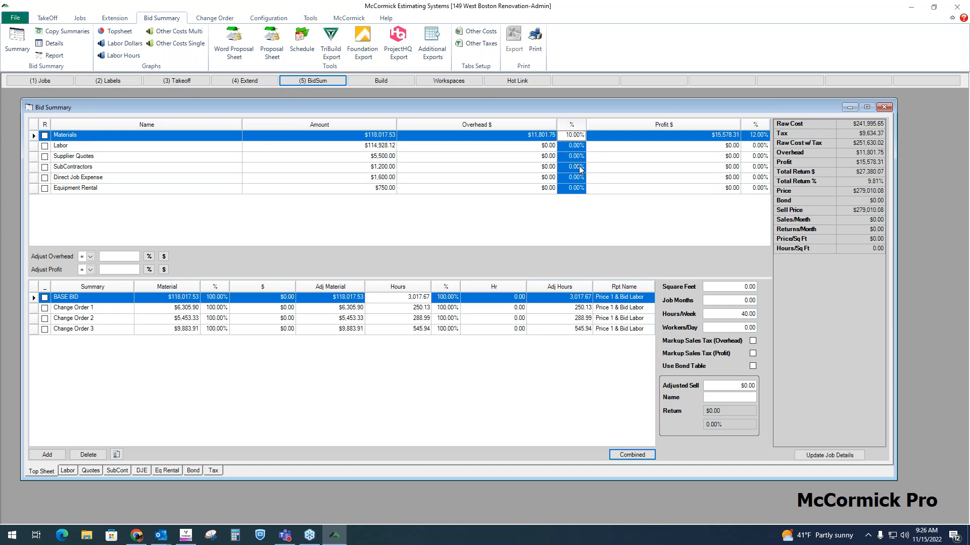
click(114, 258)
text(10)
click(149, 257)
click(129, 270)
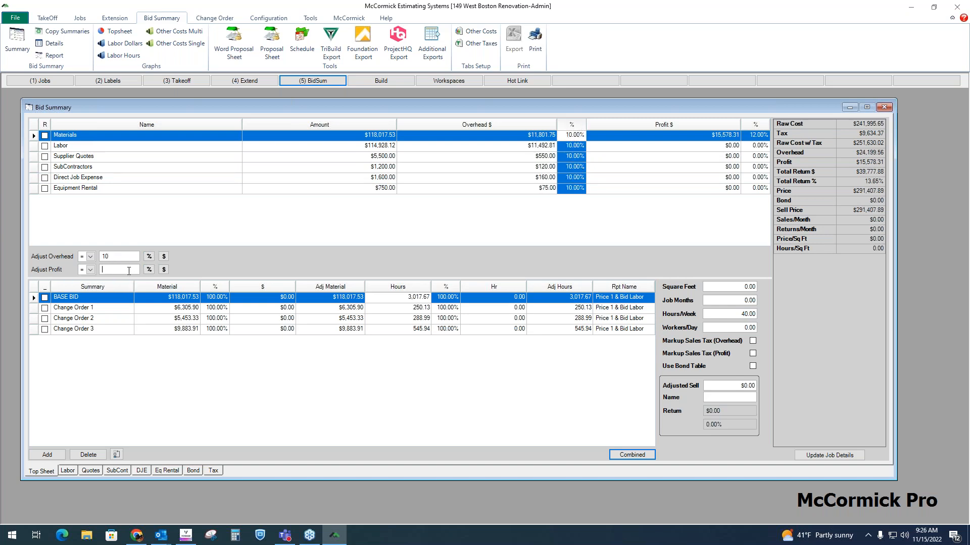
click(150, 271)
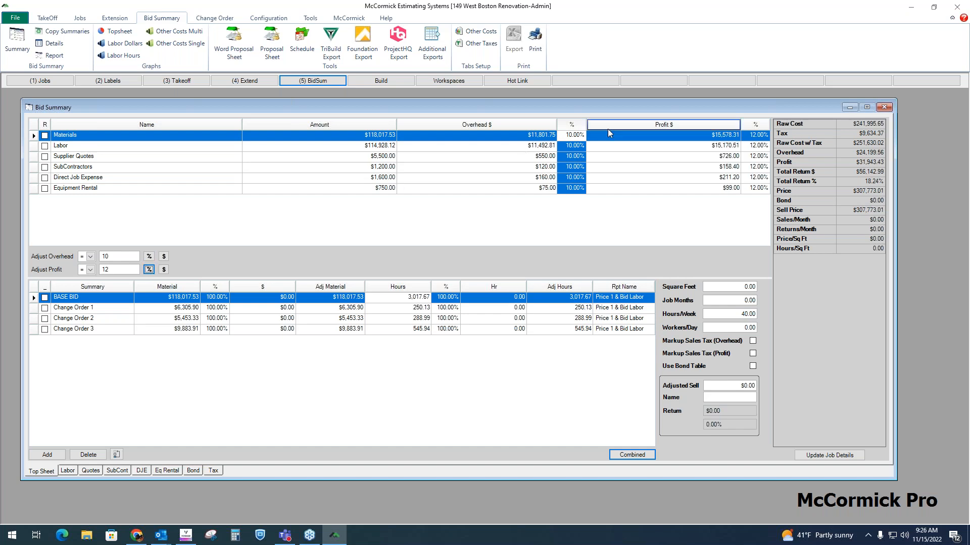
- Review the base bid's overhead and profit dollars per category, and the total return, price and sell price lines
click(575, 134)
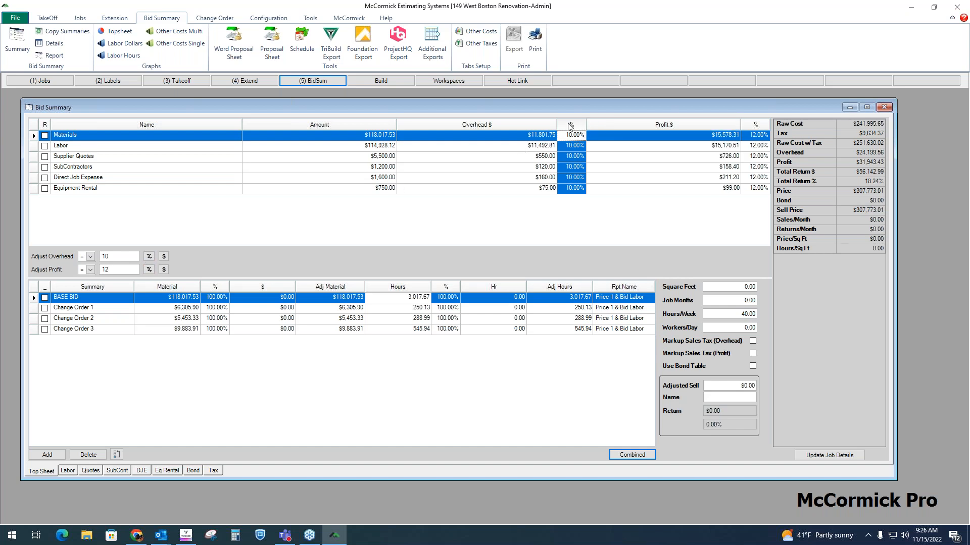
click(548, 127)
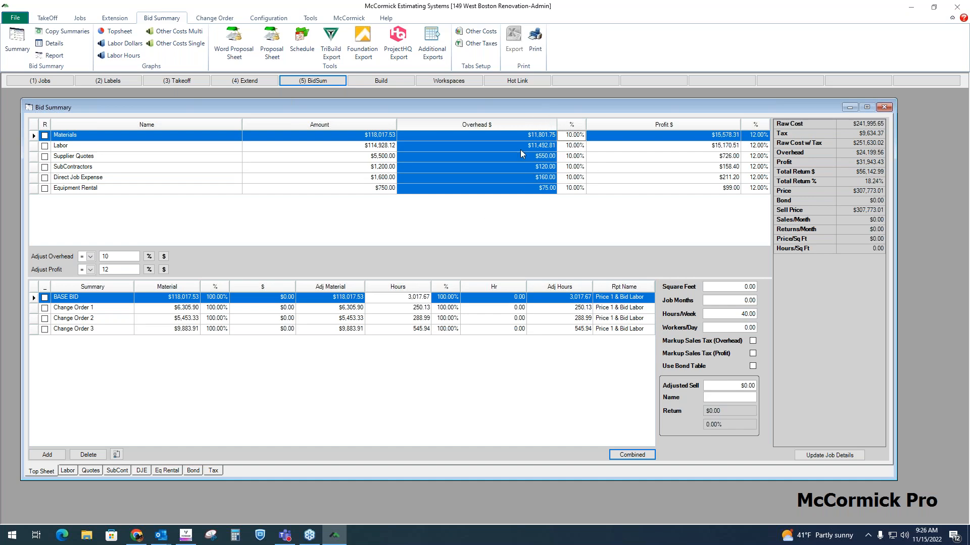
click(827, 153)
click(715, 125)
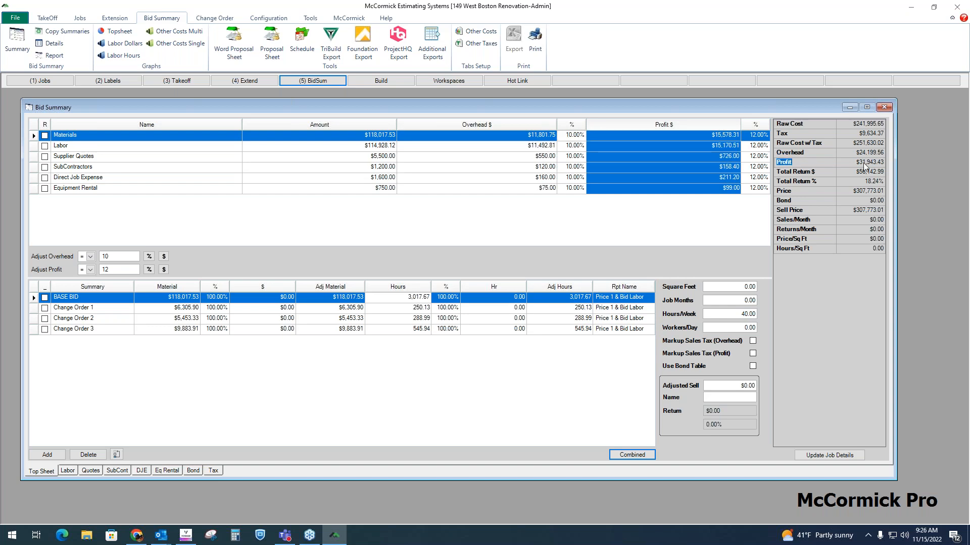
click(811, 172)
click(819, 183)
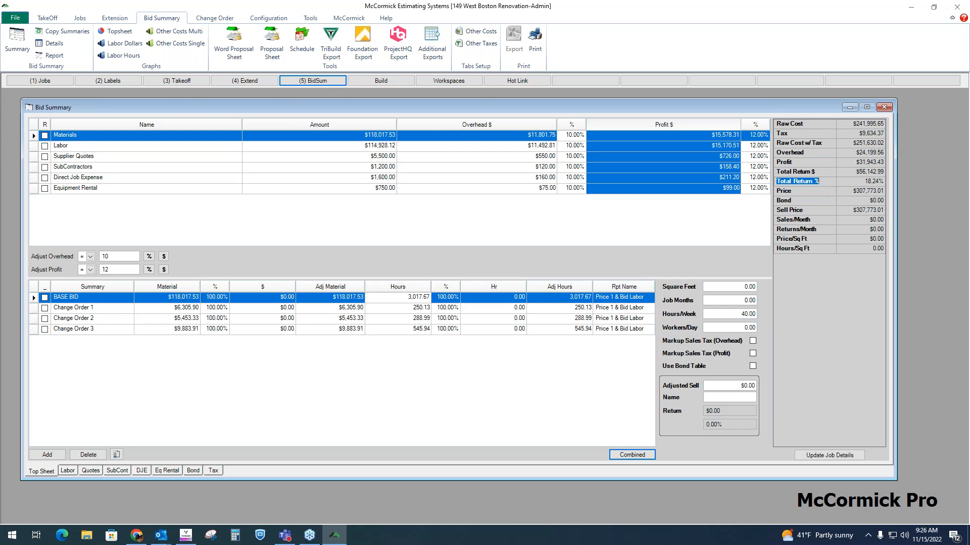
click(814, 192)
click(810, 210)
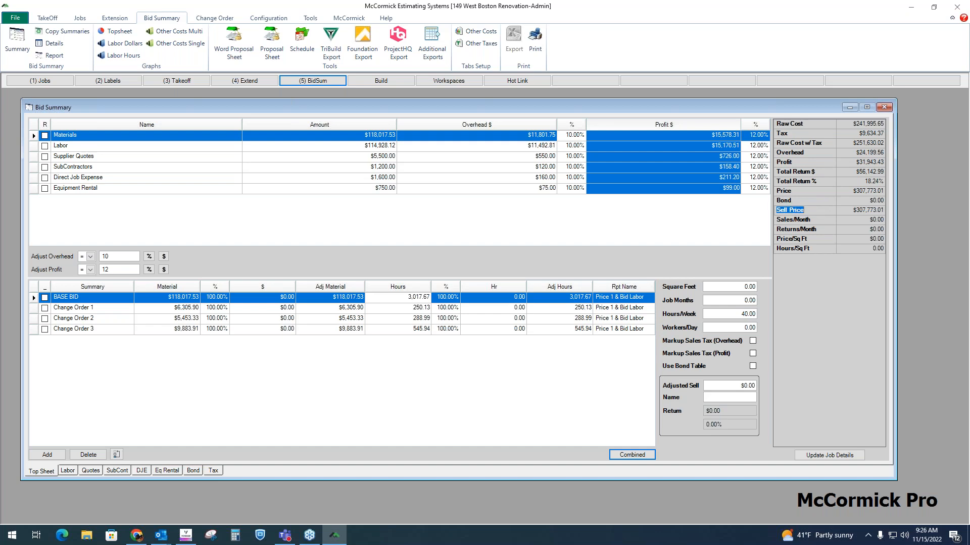
- Try including the bond table in the base bid's sell price, and exclude it again
click(754, 366)
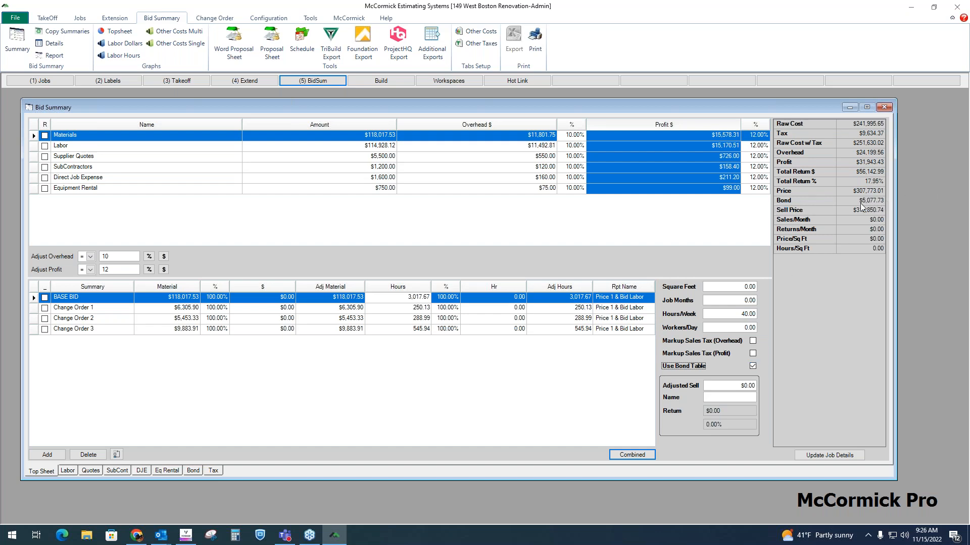
click(805, 210)
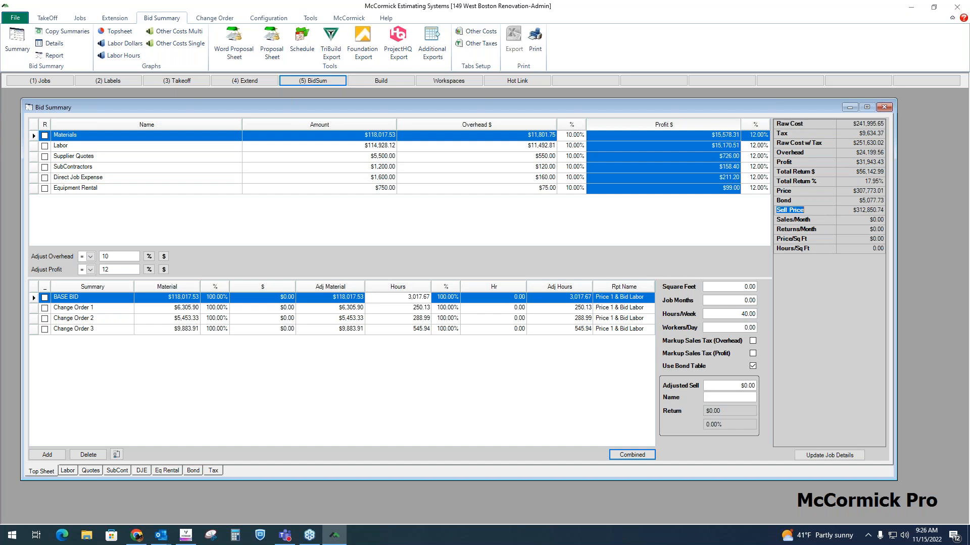
click(754, 366)
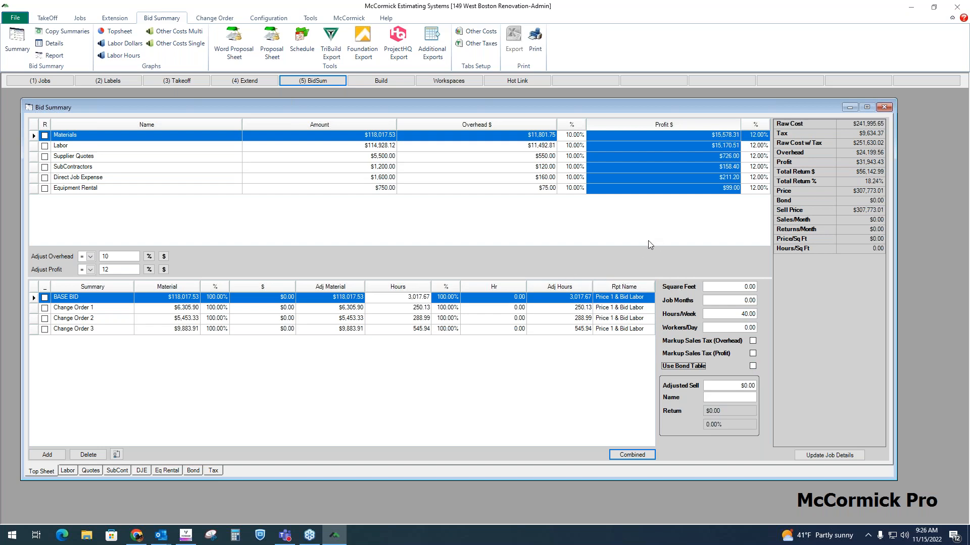
- Start a Word proposal sheet for the job from a blank document and load the Bid Proposal system template
click(246, 51)
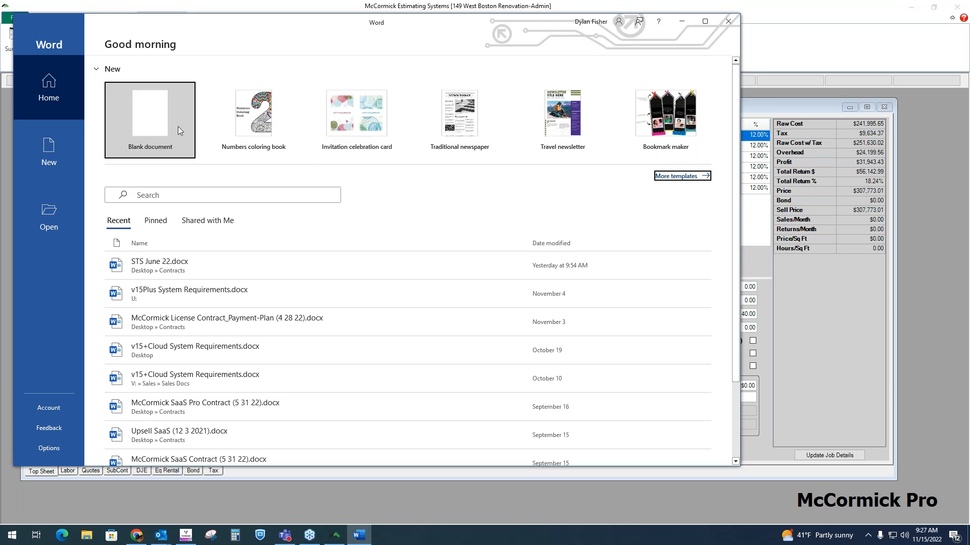
click(157, 127)
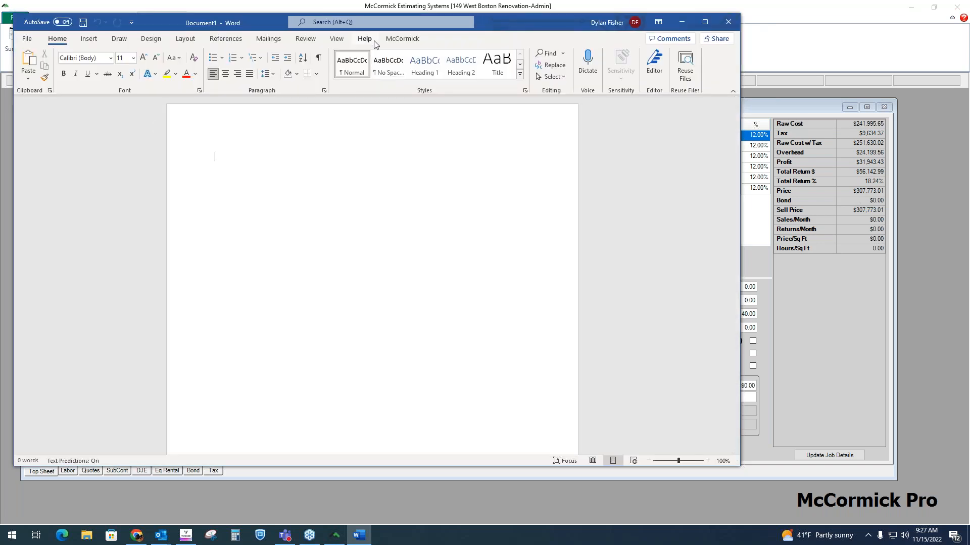
click(402, 39)
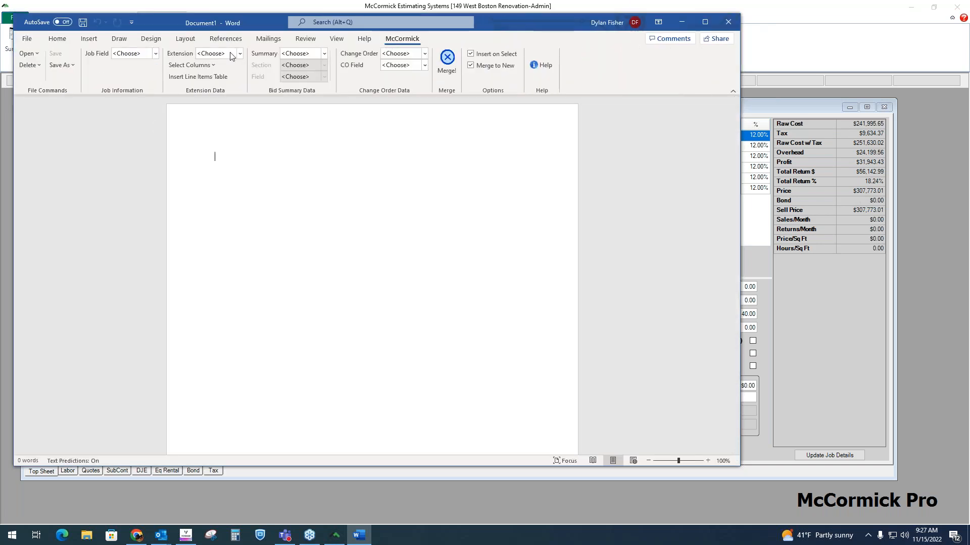
click(31, 54)
mouse_move(48, 66)
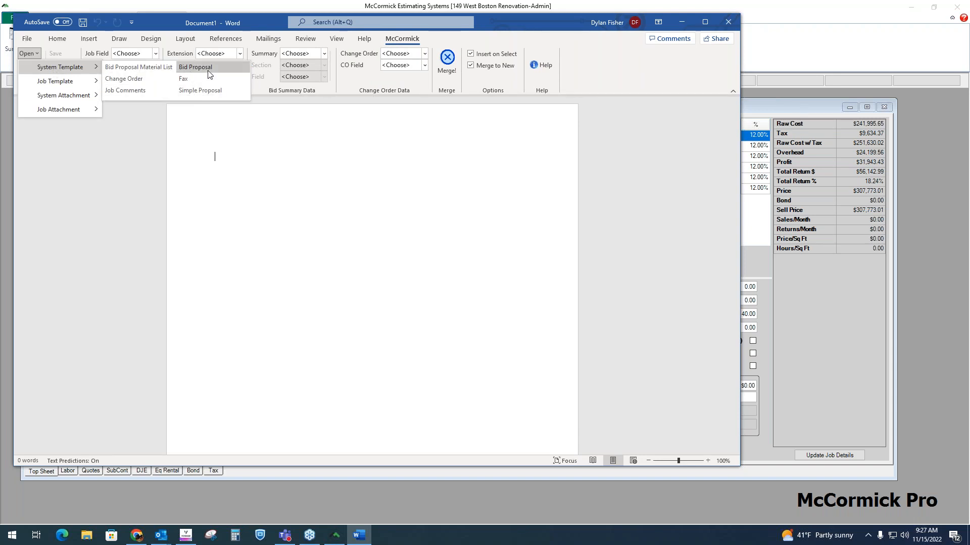
click(192, 68)
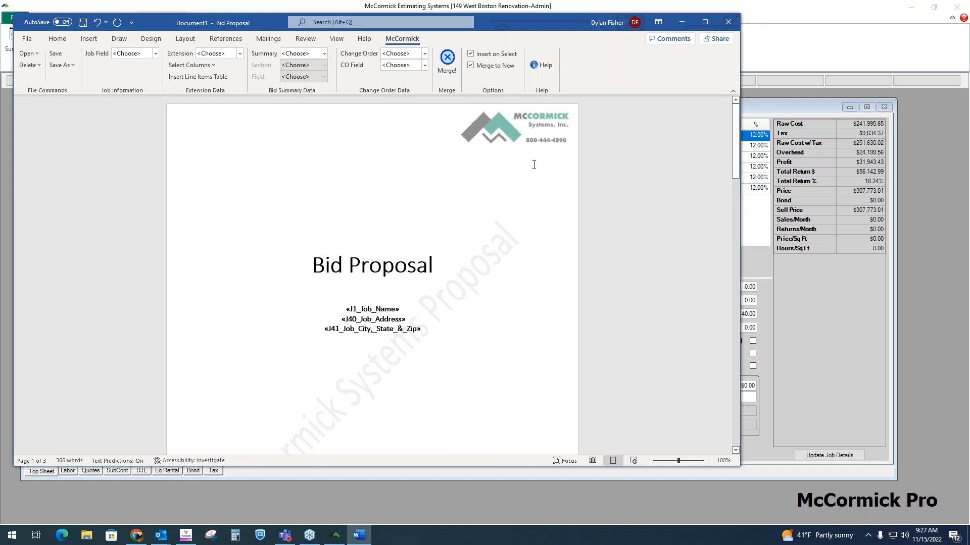
- Merge the Bid Proposal template with BASE BID assigned as bid summary 1, and review the merged document
scroll(437, 212, down, 3)
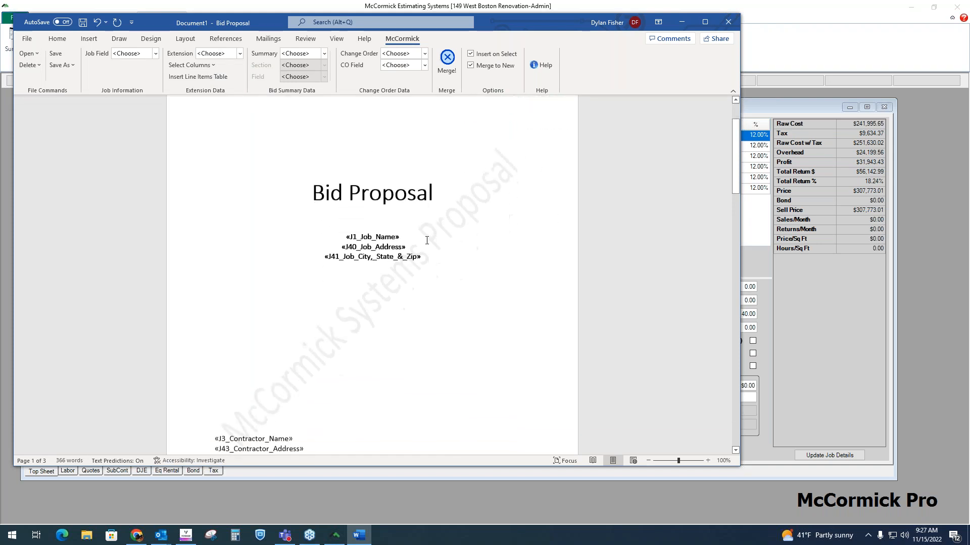
scroll(475, 262, up, 3)
click(447, 63)
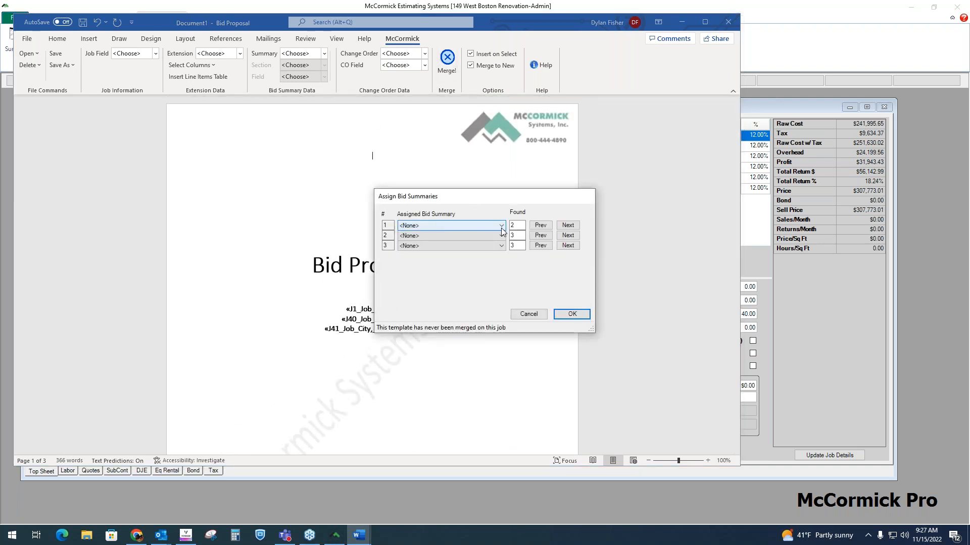
click(502, 226)
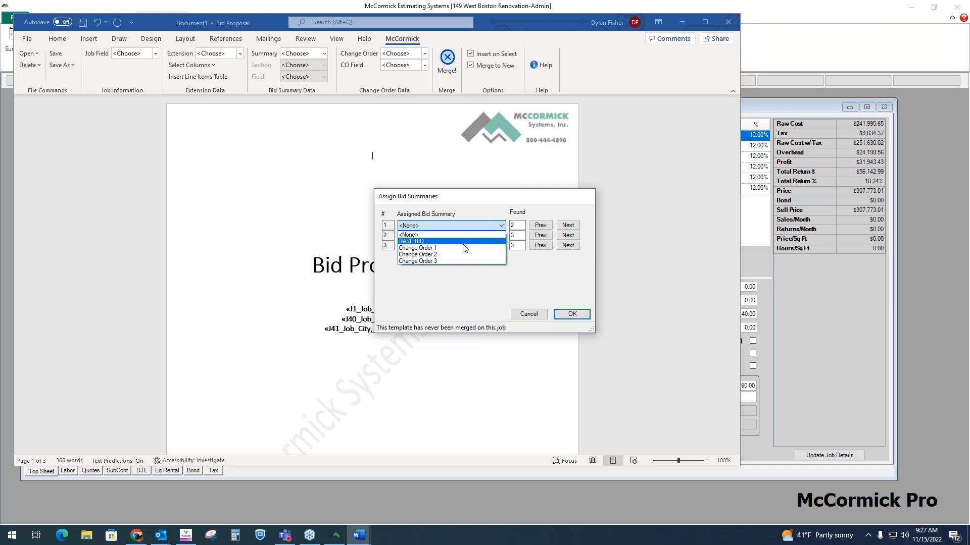
click(431, 242)
click(571, 314)
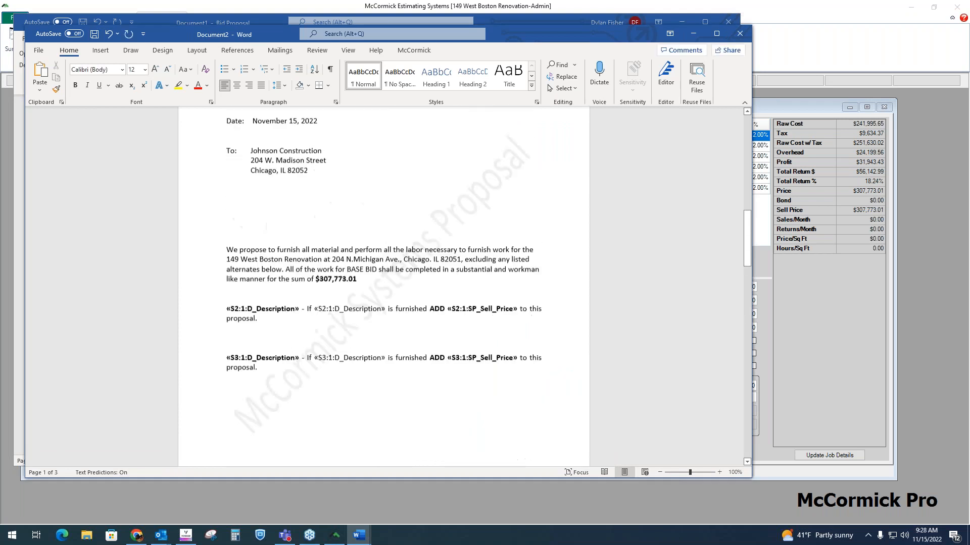
scroll(457, 259, down, 6)
scroll(384, 283, down, 4)
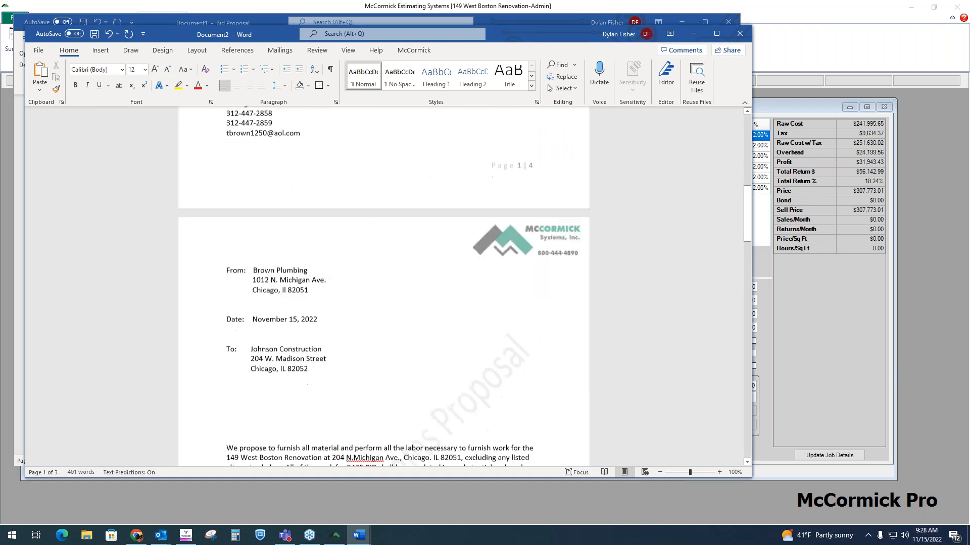